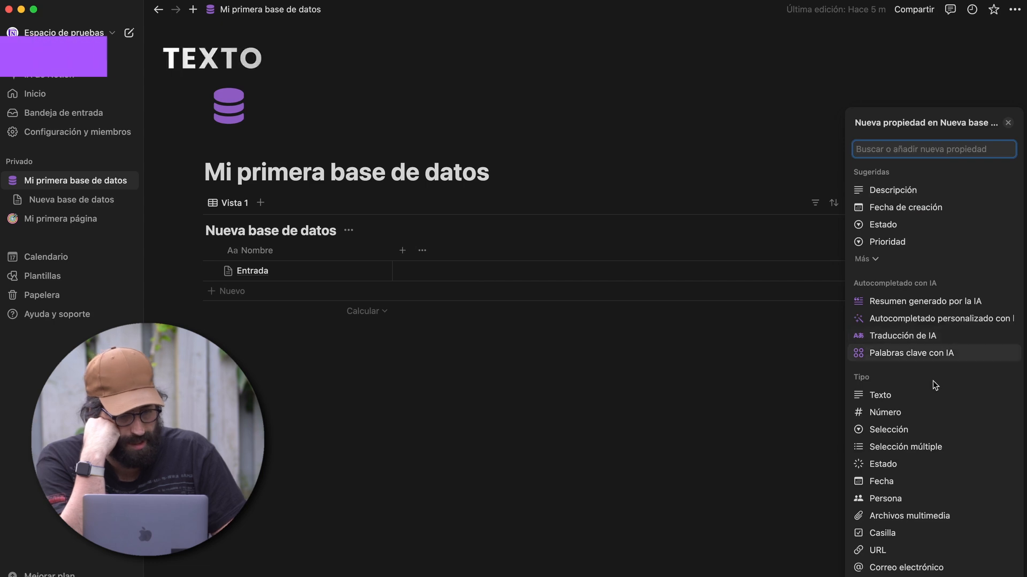
- Open the Nueva propiedad menu with the + in the Nueva base de datos table header
{"action": "left_click", "coordinate": [914, 395]}
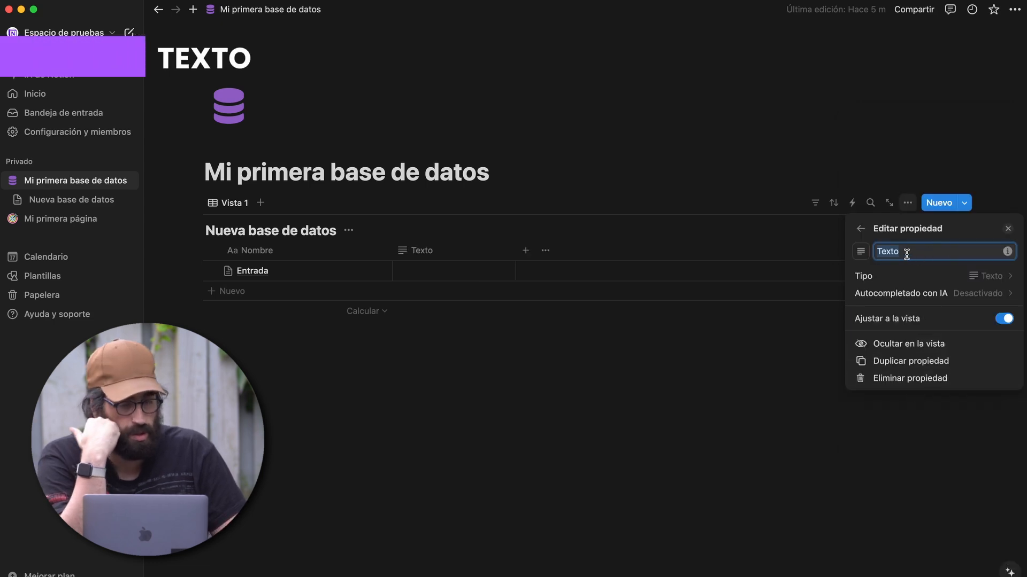
- Add the Texto column, dismiss its AI autocomplete options, and enter 'añadir texto' for Entrada
{"action": "left_click", "coordinate": [931, 300]}
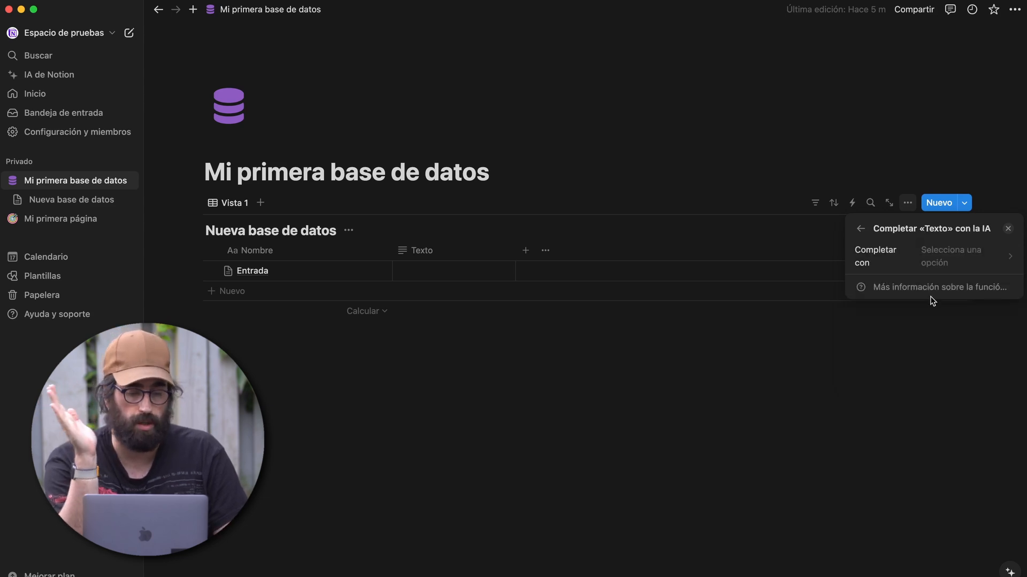
{"action": "left_click", "coordinate": [933, 266]}
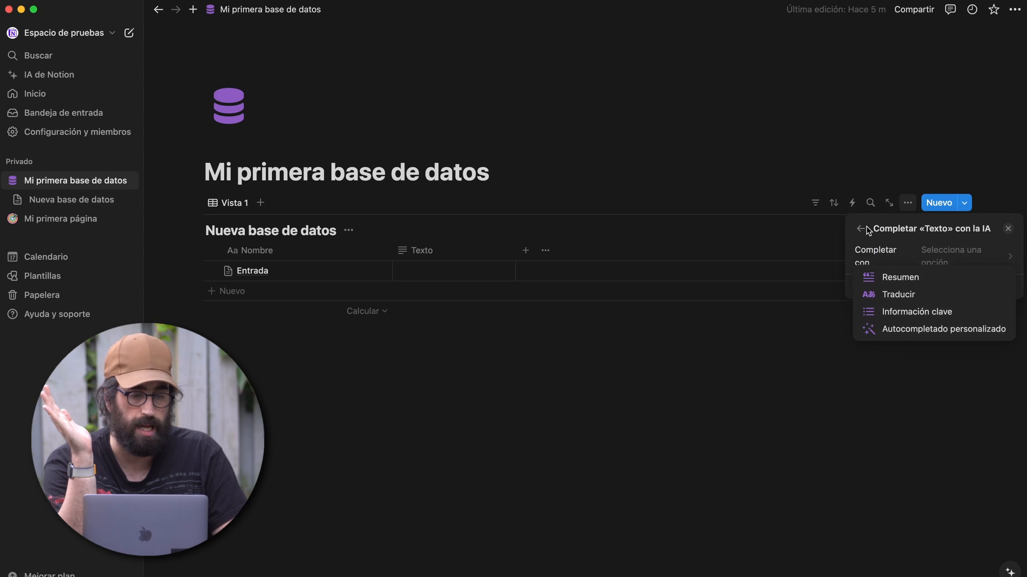
{"action": "key", "text": "Escape"}
{"action": "key", "text": "Escape"}
{"action": "left_click", "coordinate": [427, 271]}
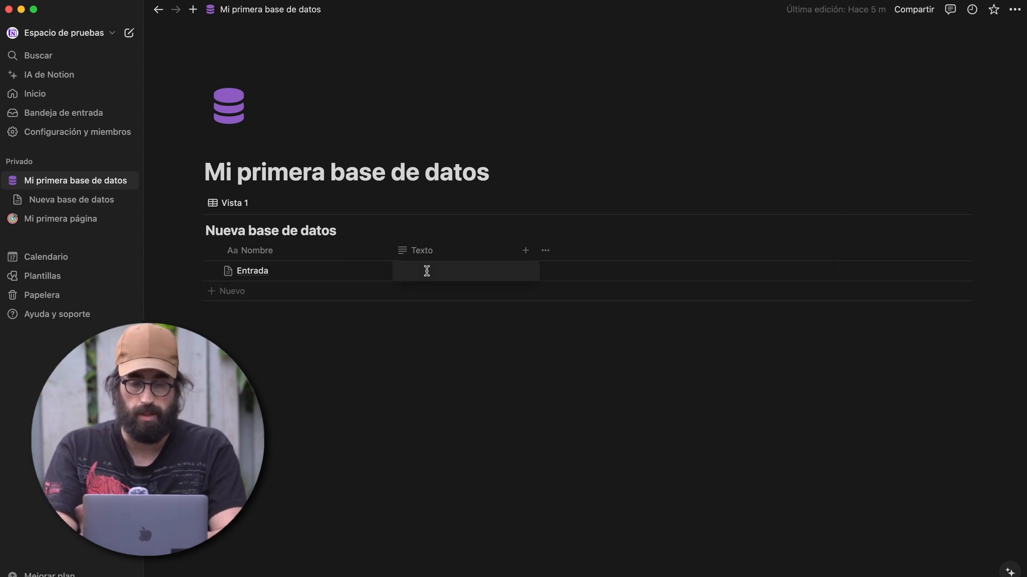
{"action": "type", "text": "añadir texto"}
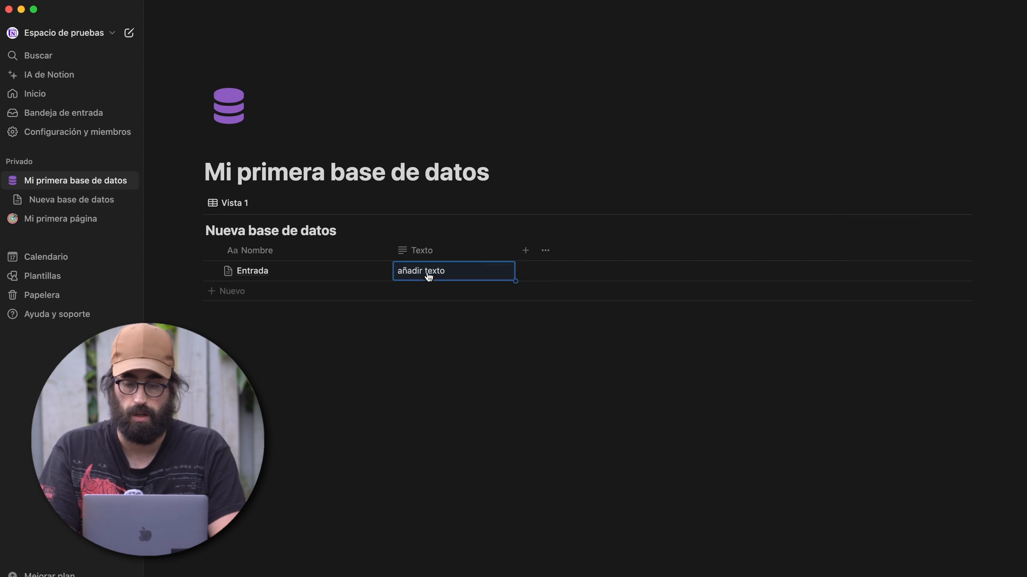
{"action": "key", "text": "Escape"}
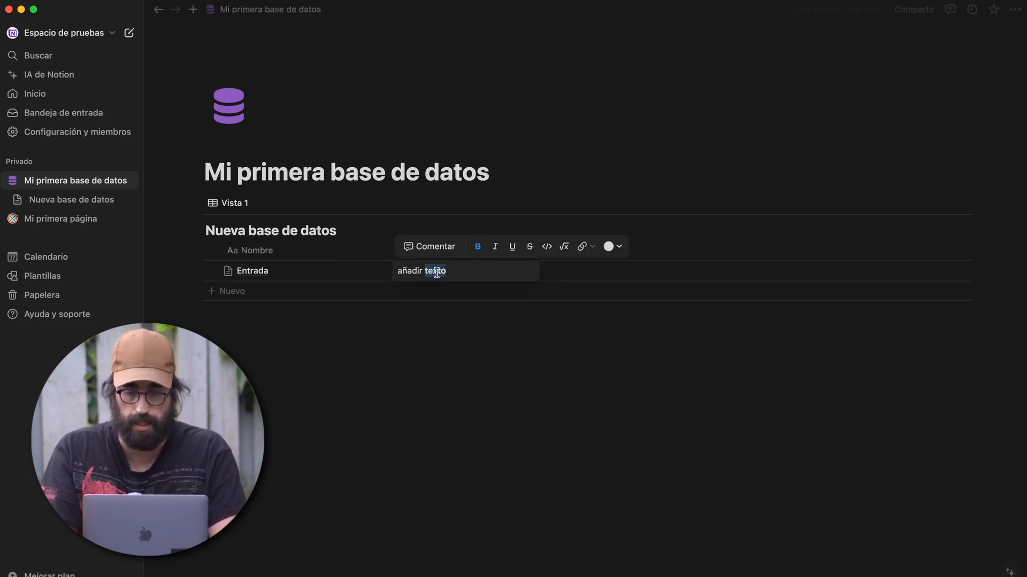
- Colour the word 'texto' in the Entrada cell purple (Morado)
{"action": "left_click", "coordinate": [608, 247]}
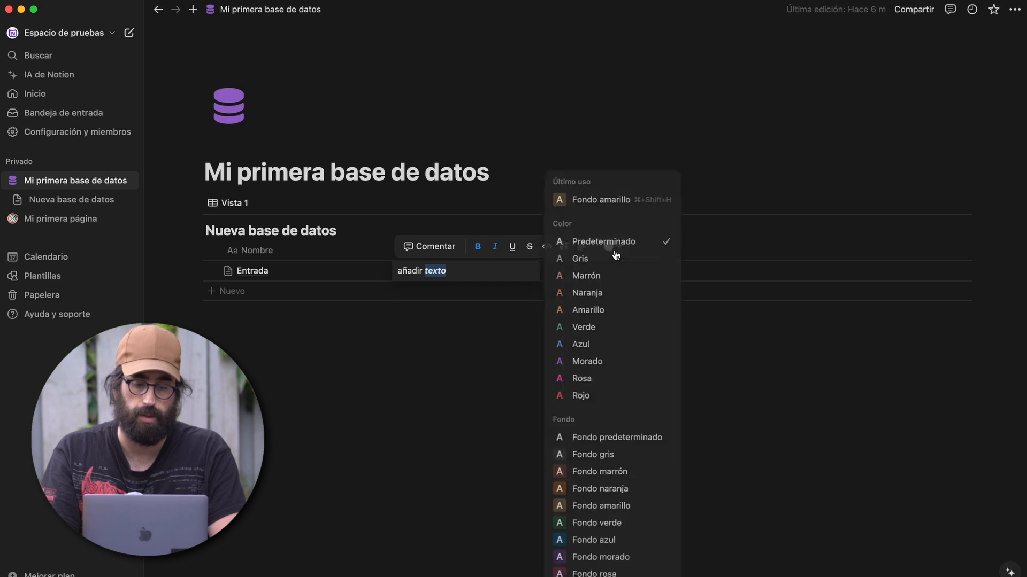
{"action": "left_click", "coordinate": [582, 363]}
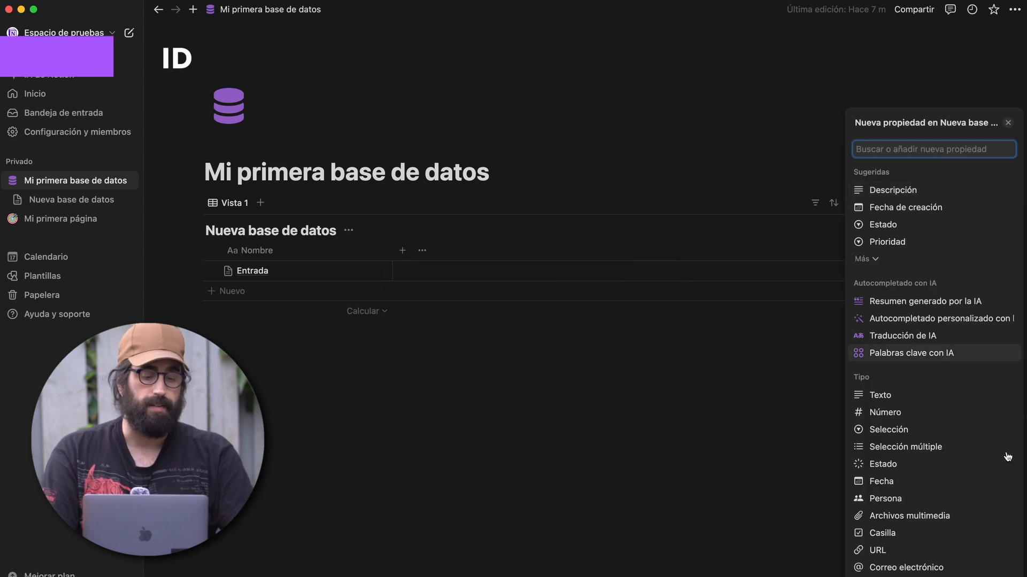
{"action": "scroll", "coordinate": [933, 375], "scroll_direction": "down", "scroll_amount": 5}
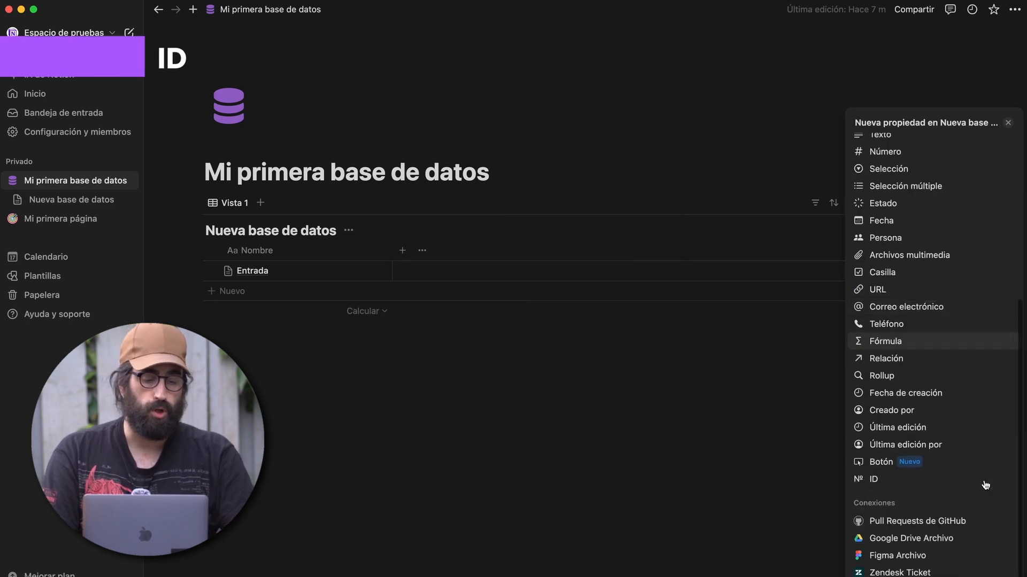
- Add an ID column with the prefix BDN instead of NBD, so Entrada shows BDN-5
{"action": "left_click", "coordinate": [880, 479]}
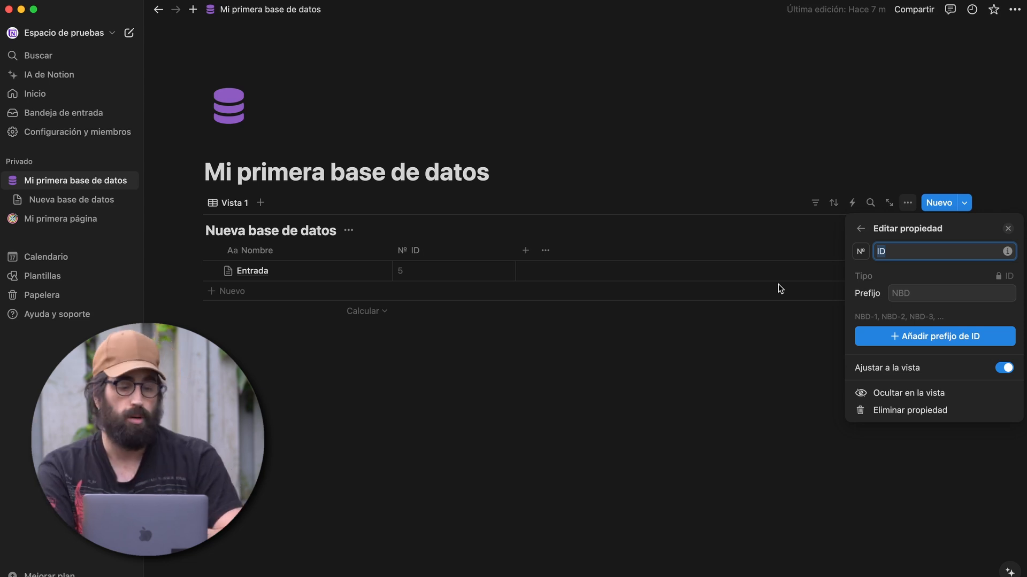
{"action": "left_click", "coordinate": [915, 292]}
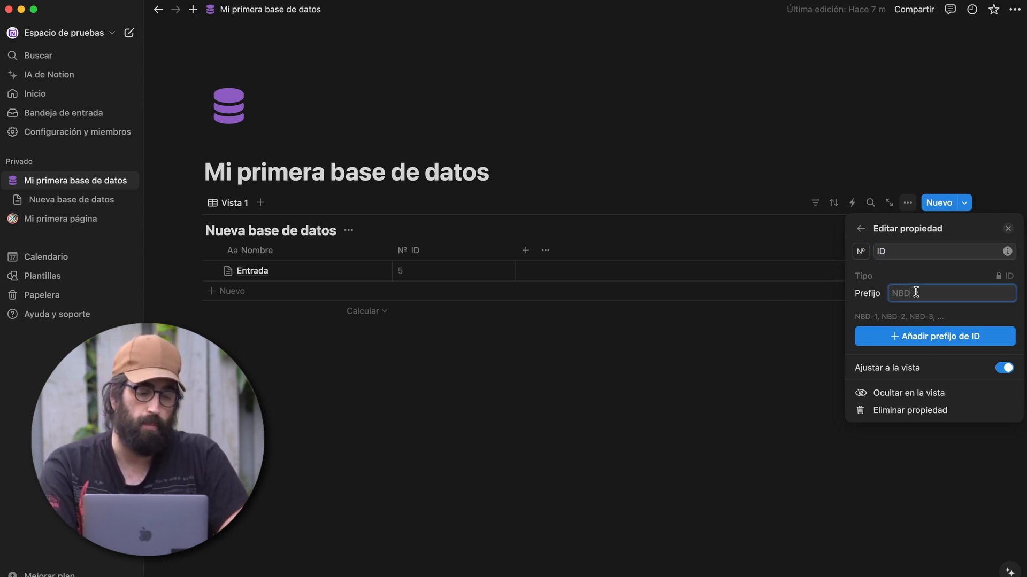
{"action": "key", "text": "BackSpace"}
{"action": "key", "text": "BackSpace"}
{"action": "key", "text": "BackSpace"}
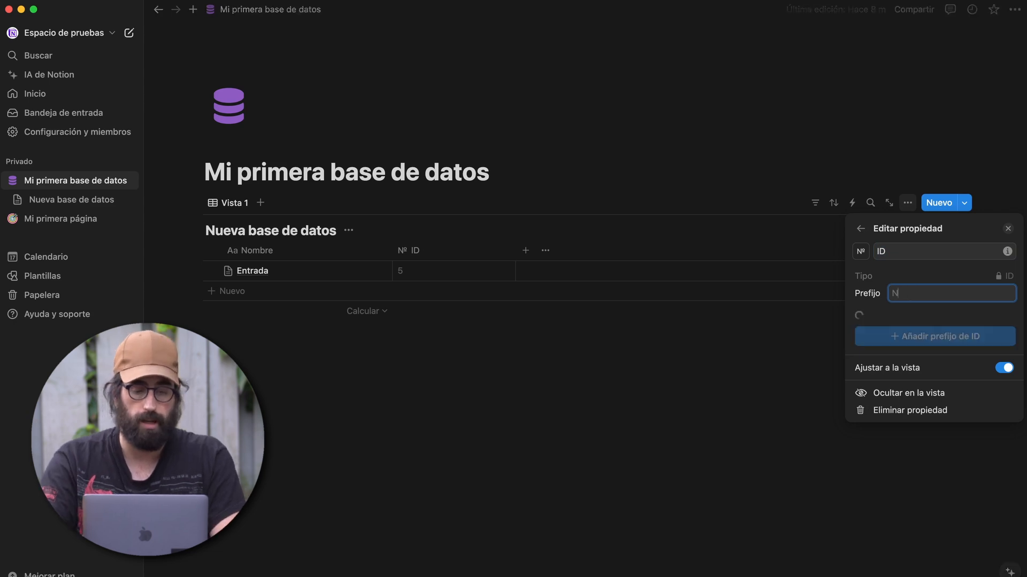
{"action": "type", "text": "BD"}
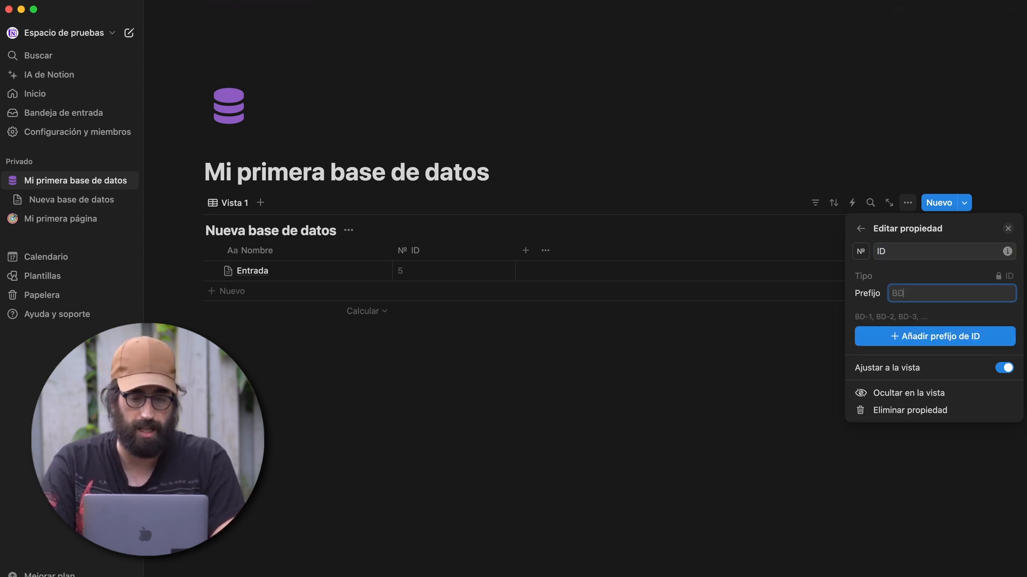
{"action": "type", "text": "N"}
{"action": "left_click", "coordinate": [939, 344]}
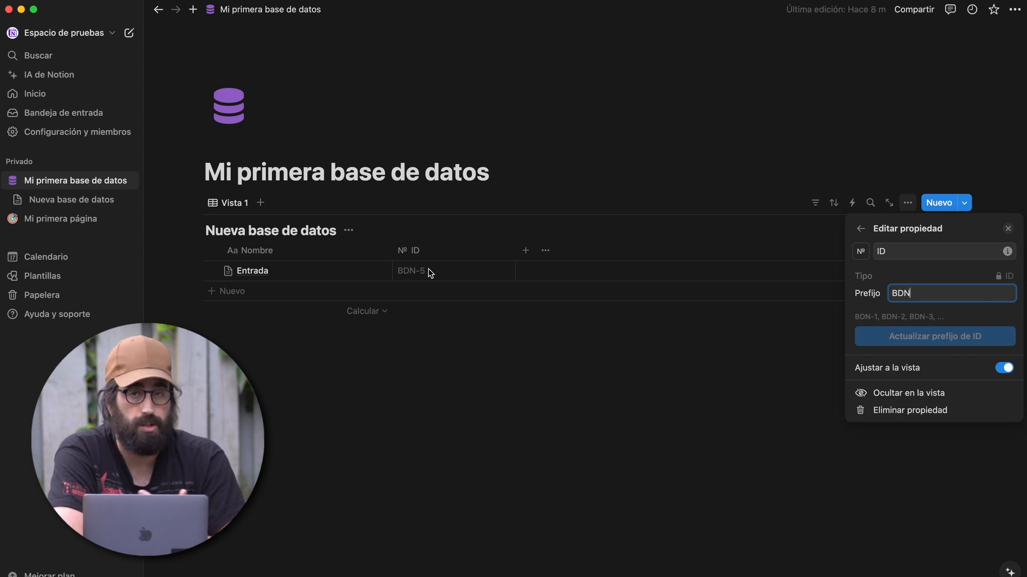
{"action": "left_click", "coordinate": [443, 304]}
{"action": "left_click", "coordinate": [434, 276]}
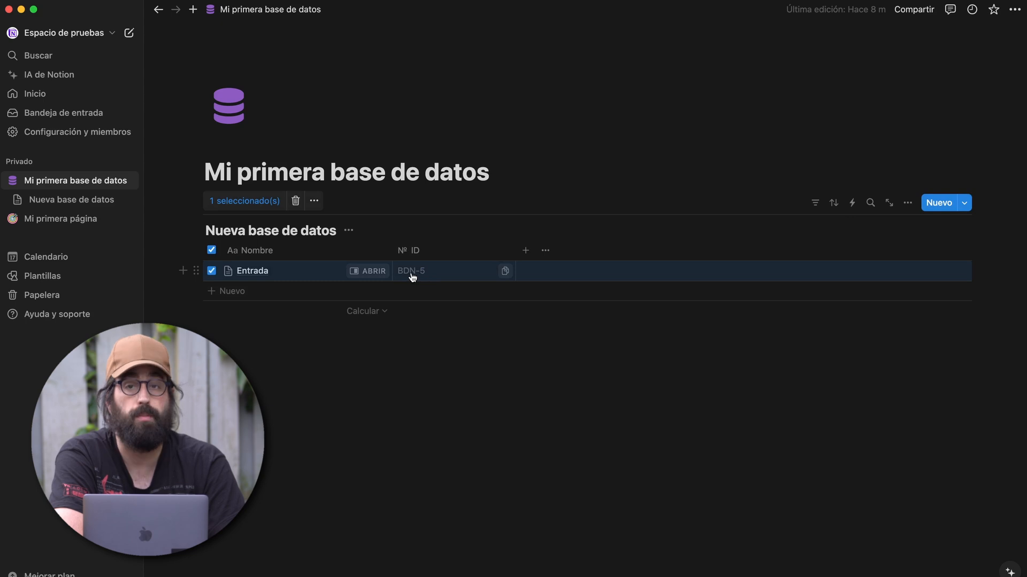
{"action": "left_click", "coordinate": [402, 250]}
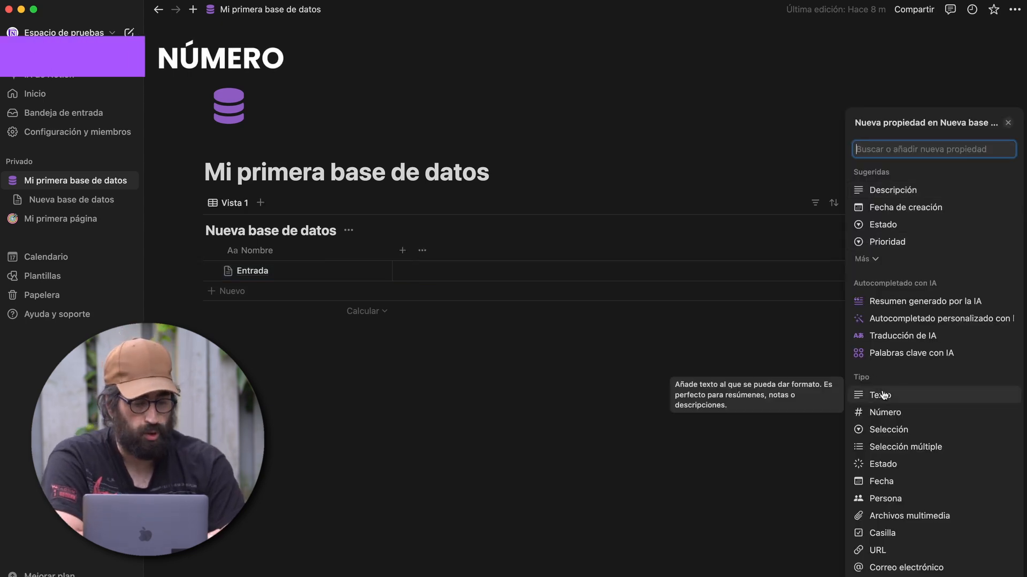
- Add a Número column formatted as Euro and enter 35 for Entrada
{"action": "left_click", "coordinate": [889, 417]}
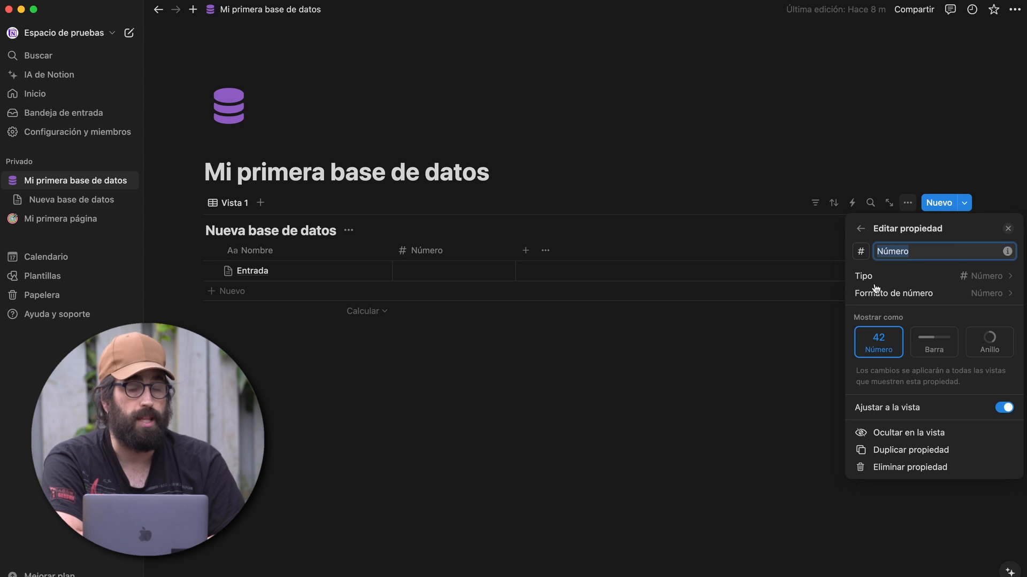
{"action": "left_click", "coordinate": [917, 295]}
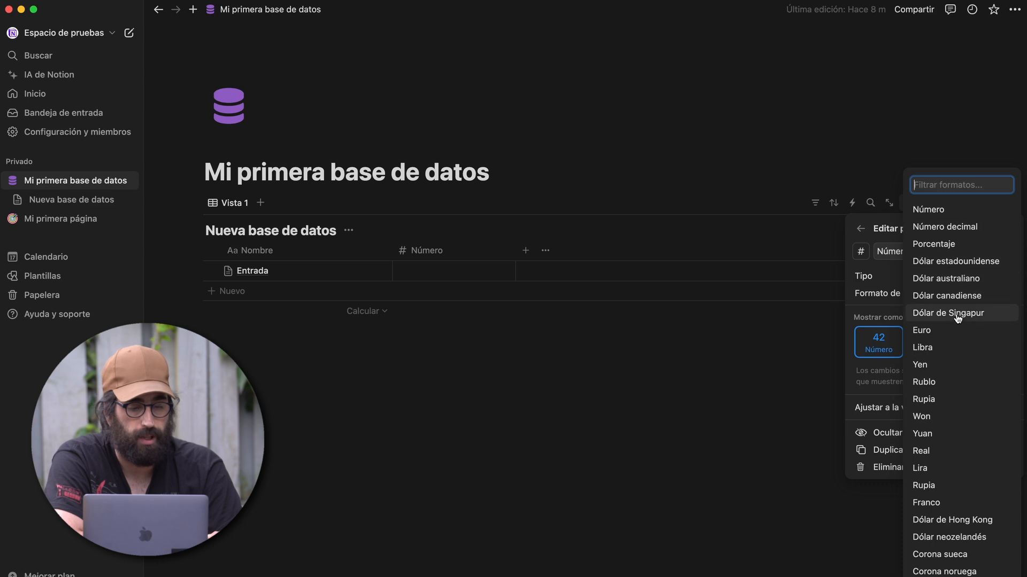
{"action": "left_click", "coordinate": [951, 331]}
{"action": "left_click", "coordinate": [467, 262]}
{"action": "left_click", "coordinate": [466, 259]}
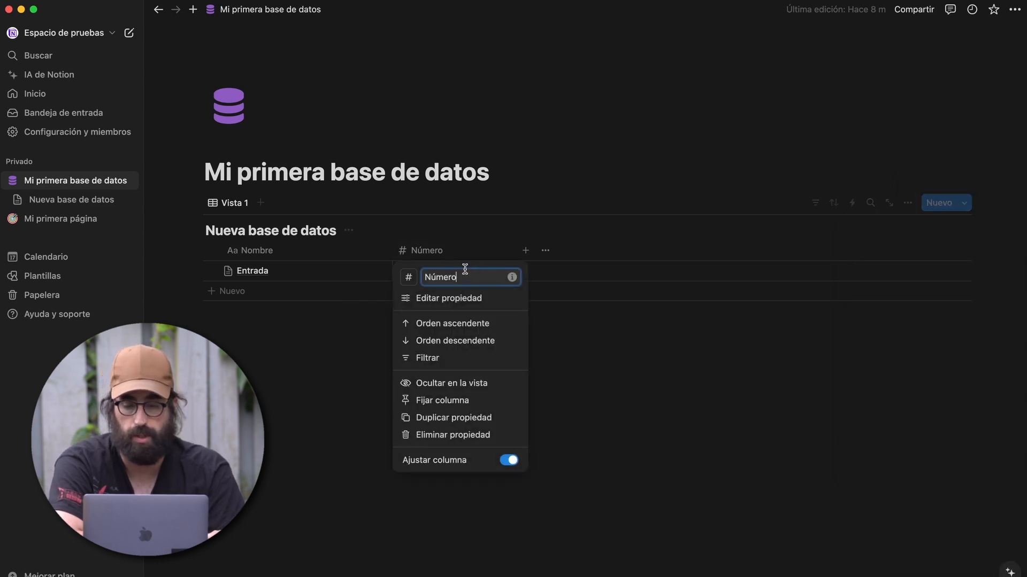
{"action": "left_click", "coordinate": [433, 257]}
{"action": "left_click", "coordinate": [433, 267]}
{"action": "type", "text": "35"}
{"action": "key", "text": "Return"}
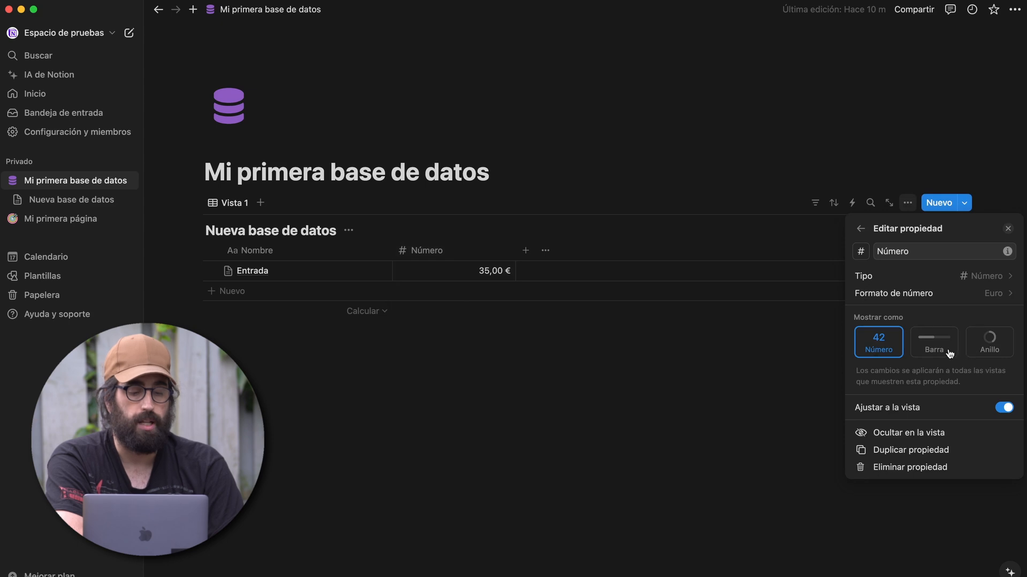
- Display the Número values as an Amarillo progress bar with Dividir por set to 50
{"action": "left_click", "coordinate": [919, 346]}
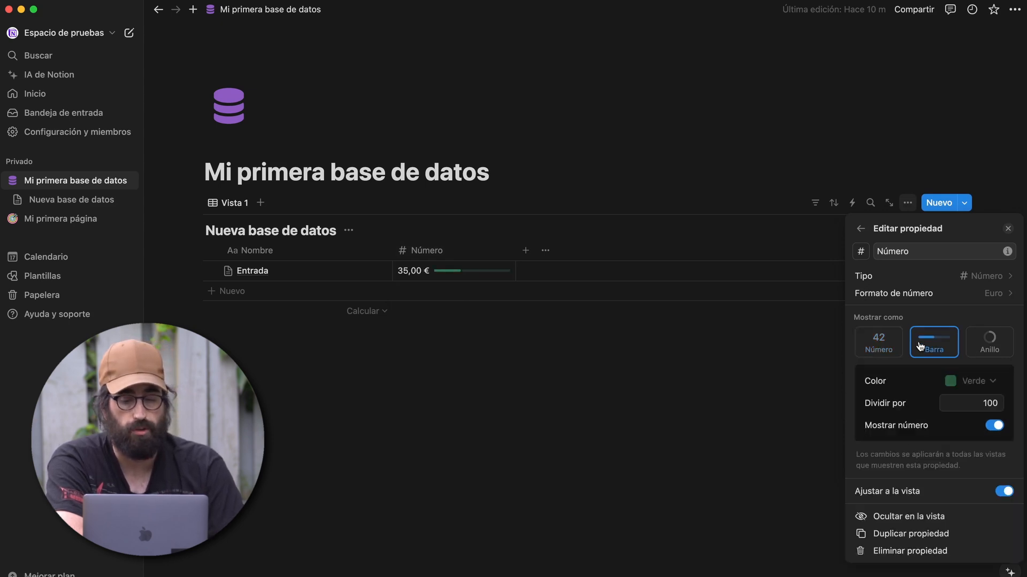
{"action": "left_click", "coordinate": [974, 353]}
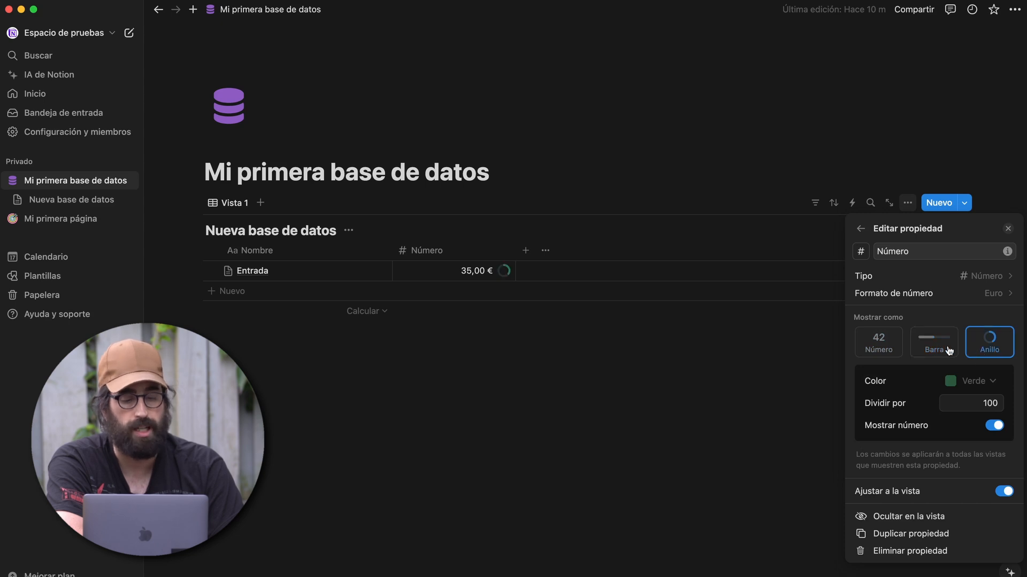
{"action": "left_click", "coordinate": [941, 351]}
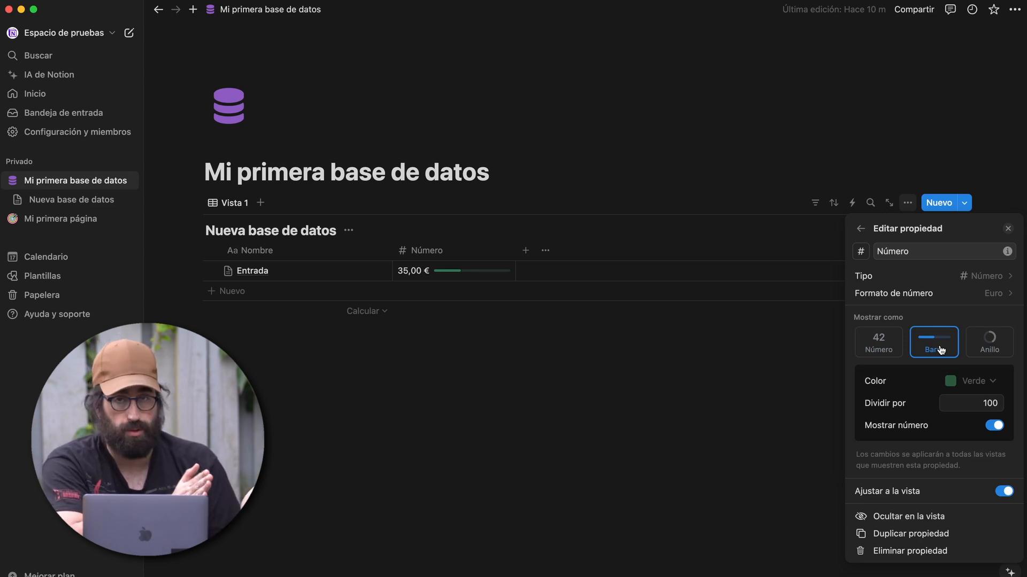
{"action": "left_click", "coordinate": [972, 381]}
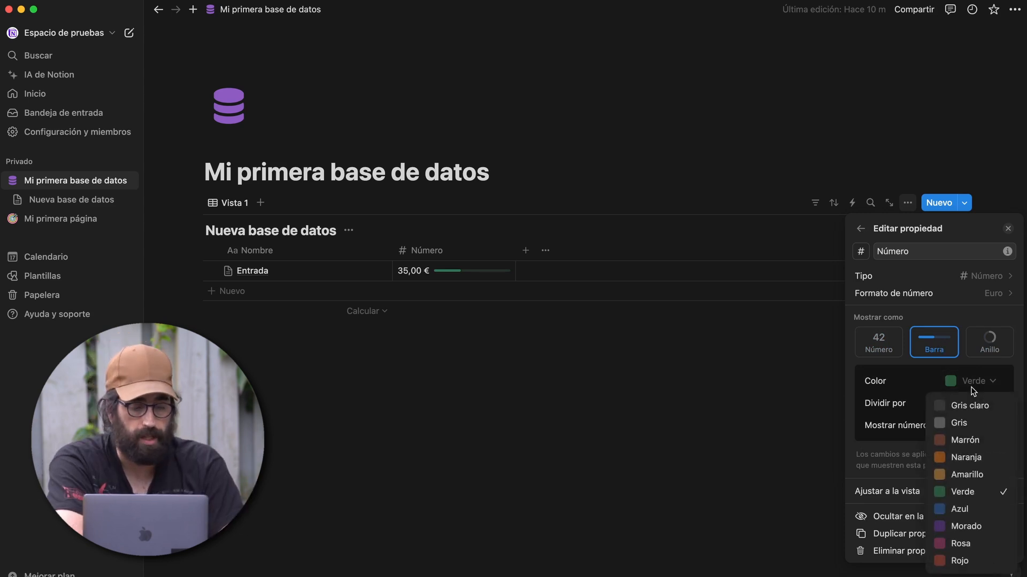
{"action": "left_click", "coordinate": [959, 476]}
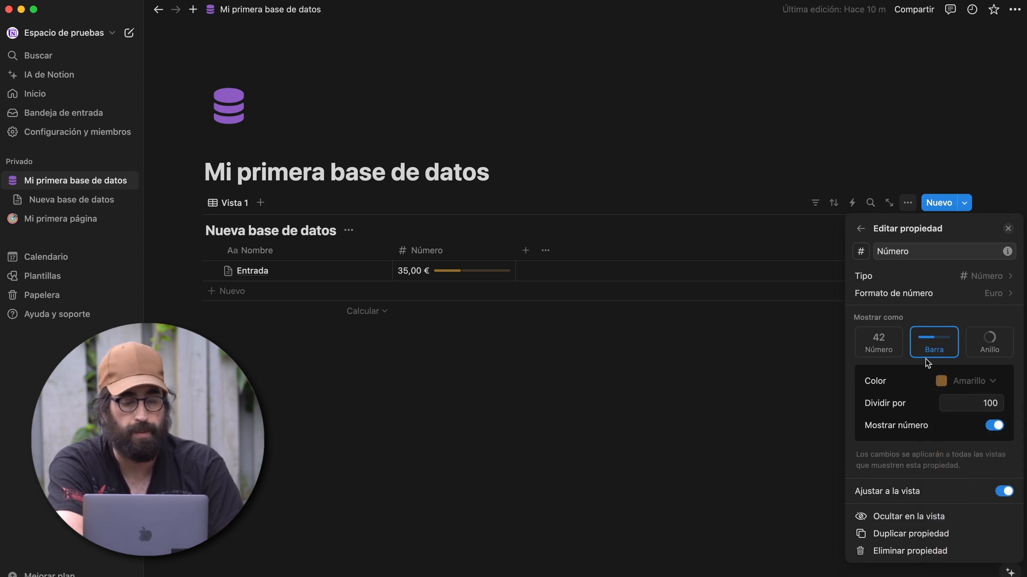
{"action": "left_click", "coordinate": [958, 405]}
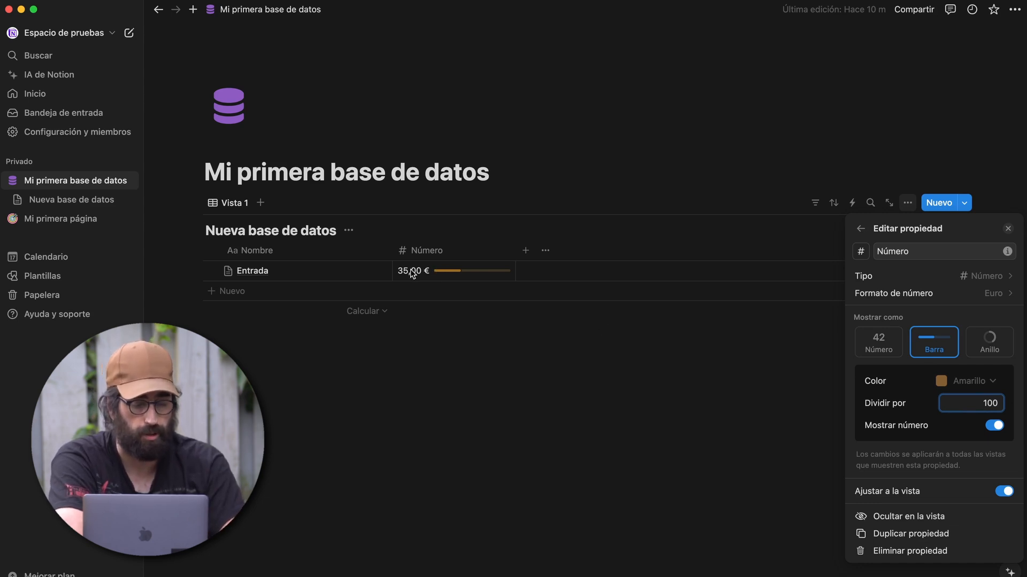
{"action": "left_click", "coordinate": [996, 430]}
{"action": "left_click", "coordinate": [996, 430]}
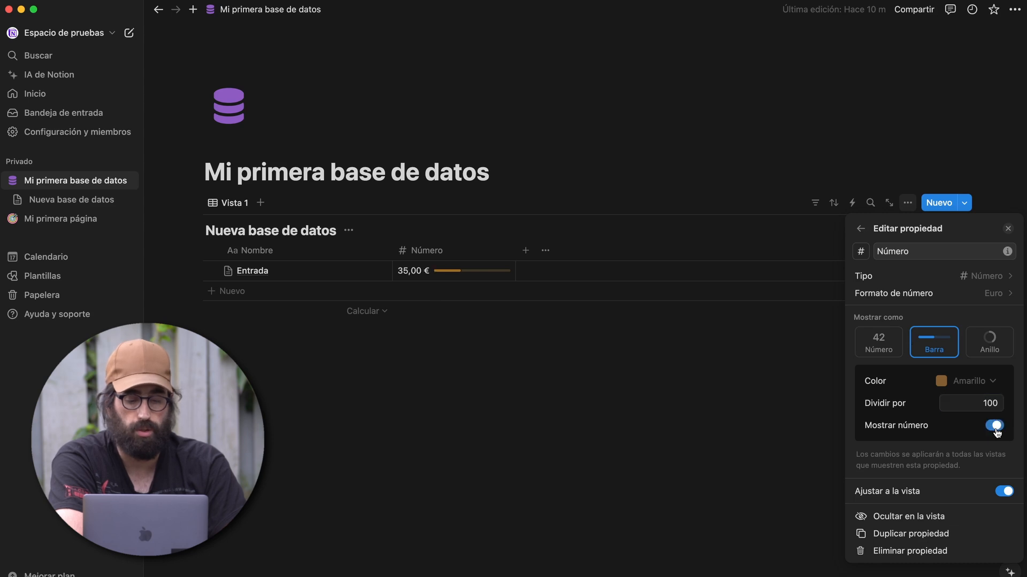
{"action": "left_click", "coordinate": [973, 405]}
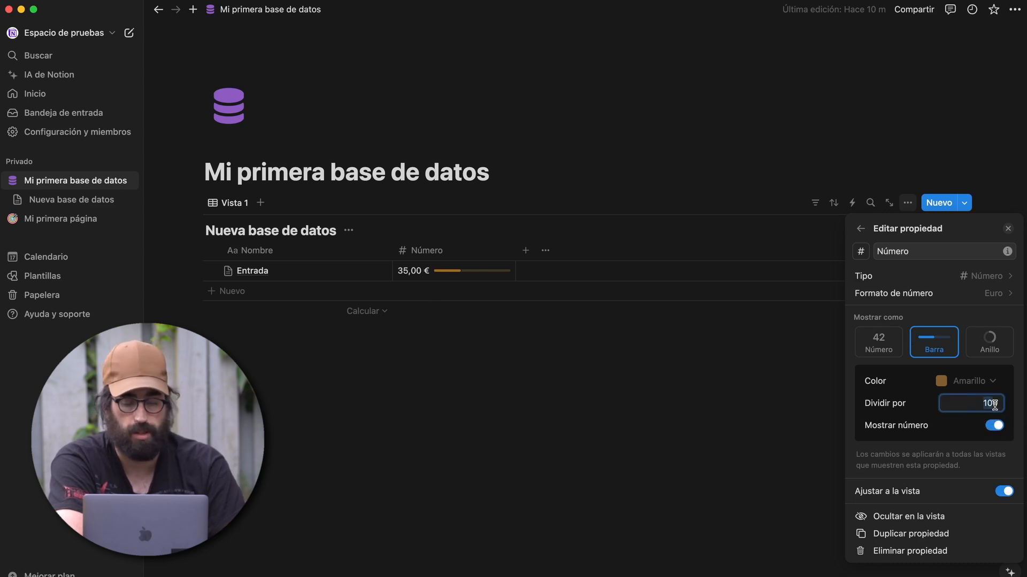
{"action": "type", "text": "50"}
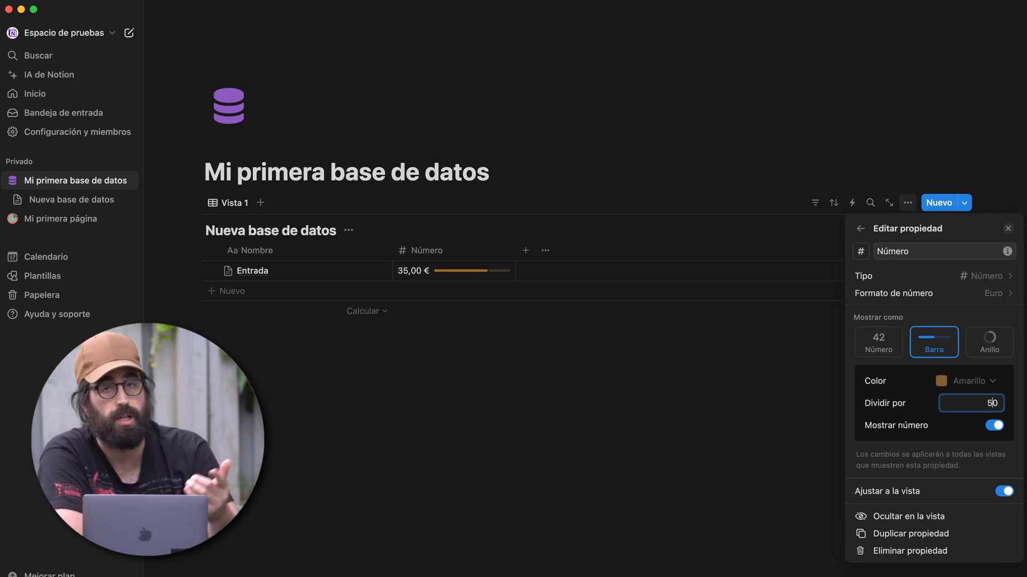
{"action": "left_click", "coordinate": [530, 327]}
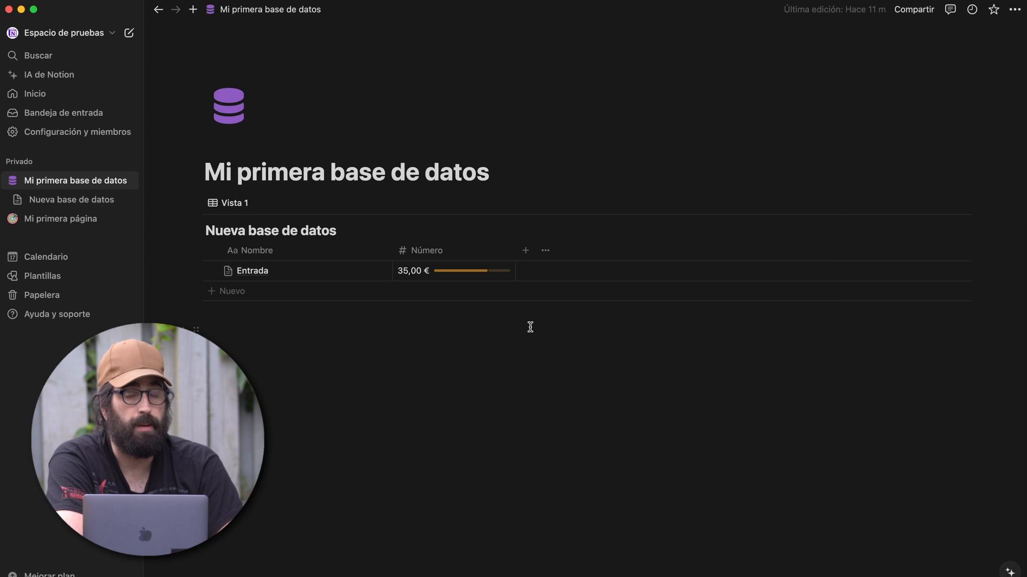
- Show the Suma of the Número column at the foot of the table
{"action": "mouse_move", "coordinate": [486, 312]}
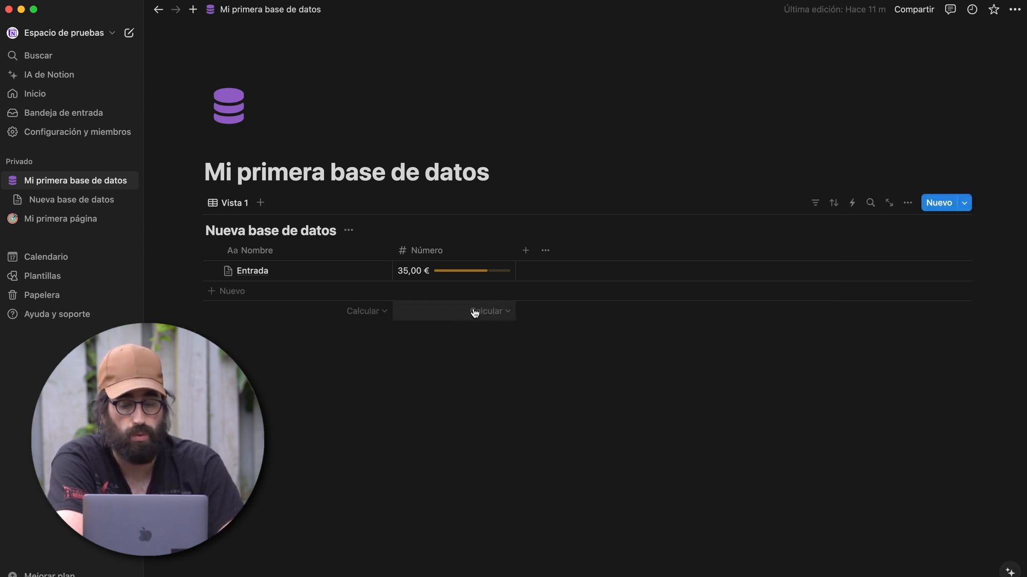
{"action": "left_click", "coordinate": [475, 313]}
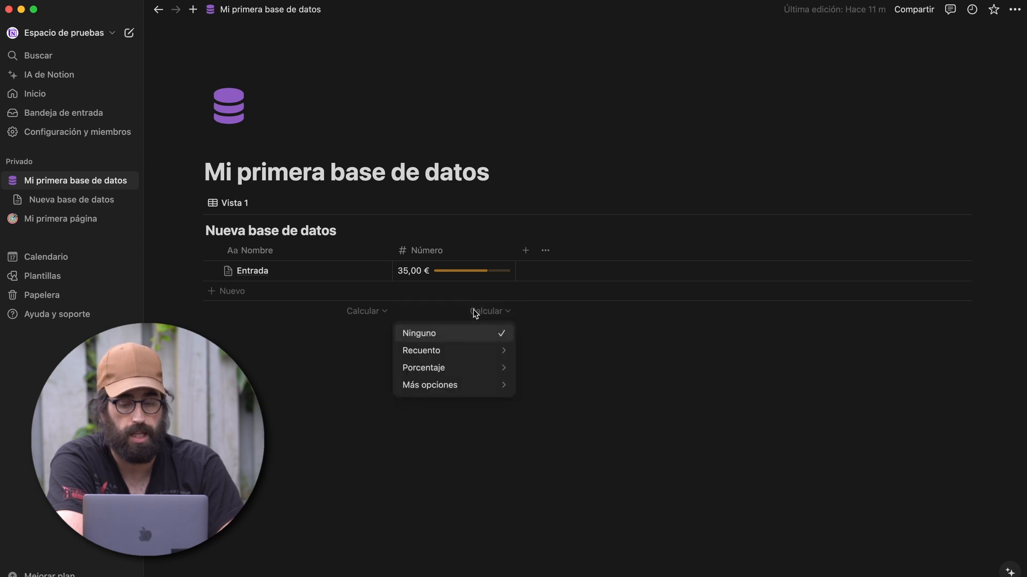
{"action": "mouse_move", "coordinate": [479, 353]}
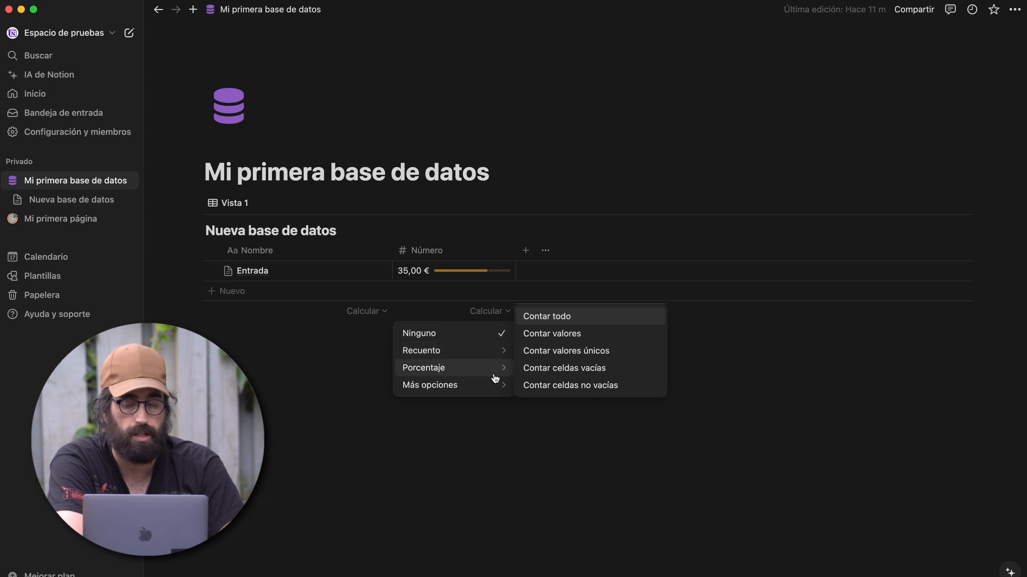
{"action": "mouse_move", "coordinate": [492, 374]}
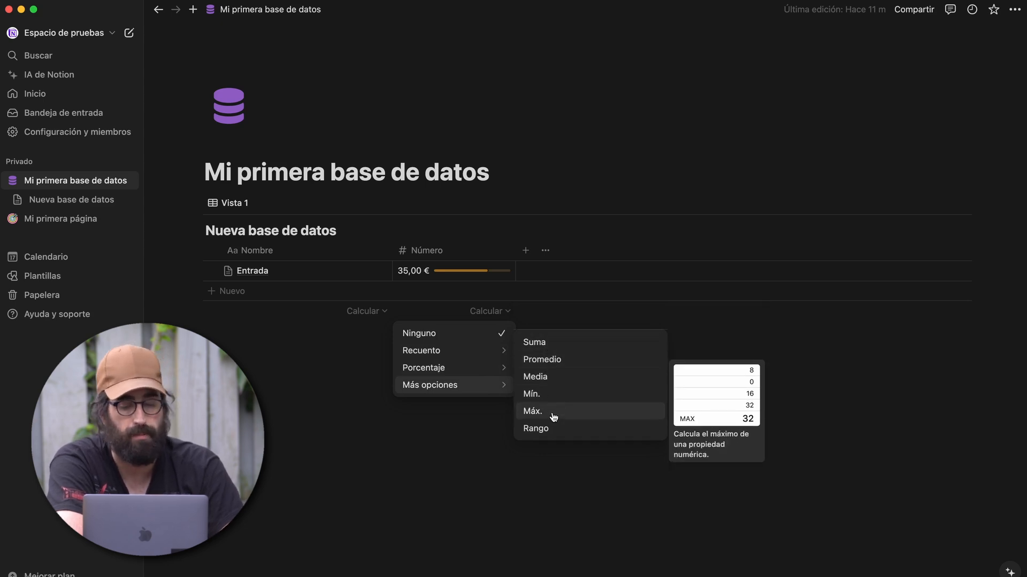
{"action": "left_click", "coordinate": [544, 341]}
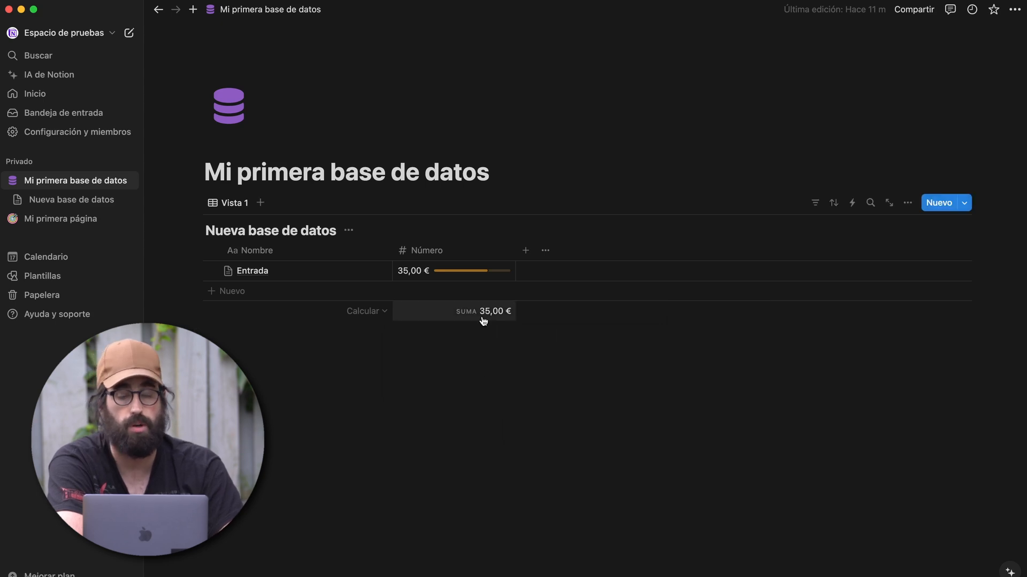
- Add a new row with Número 20, bringing the total to 55,00 €
{"action": "left_click", "coordinate": [277, 291]}
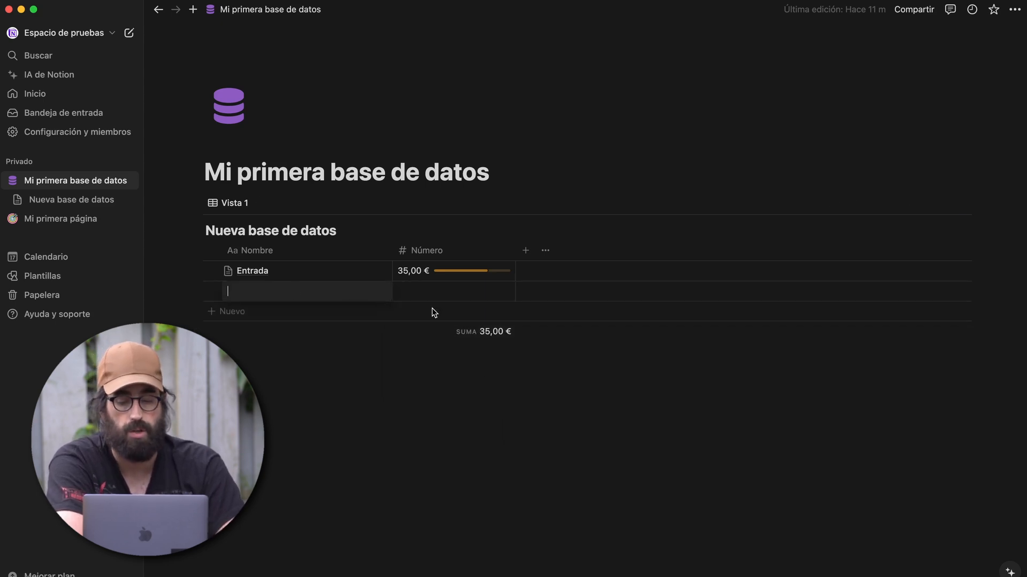
{"action": "left_click", "coordinate": [446, 296]}
{"action": "type", "text": "20"}
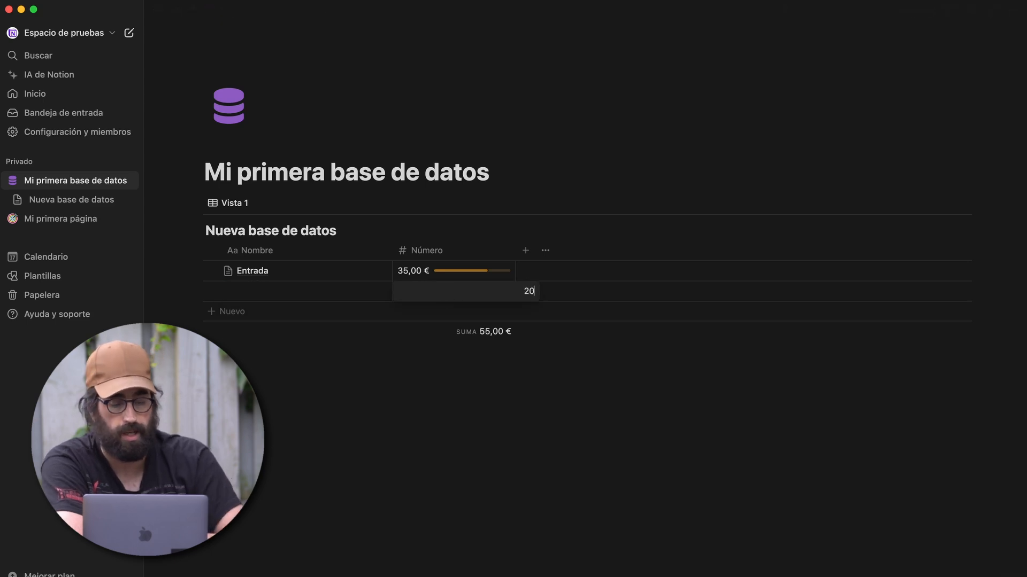
{"action": "key", "text": "Return"}
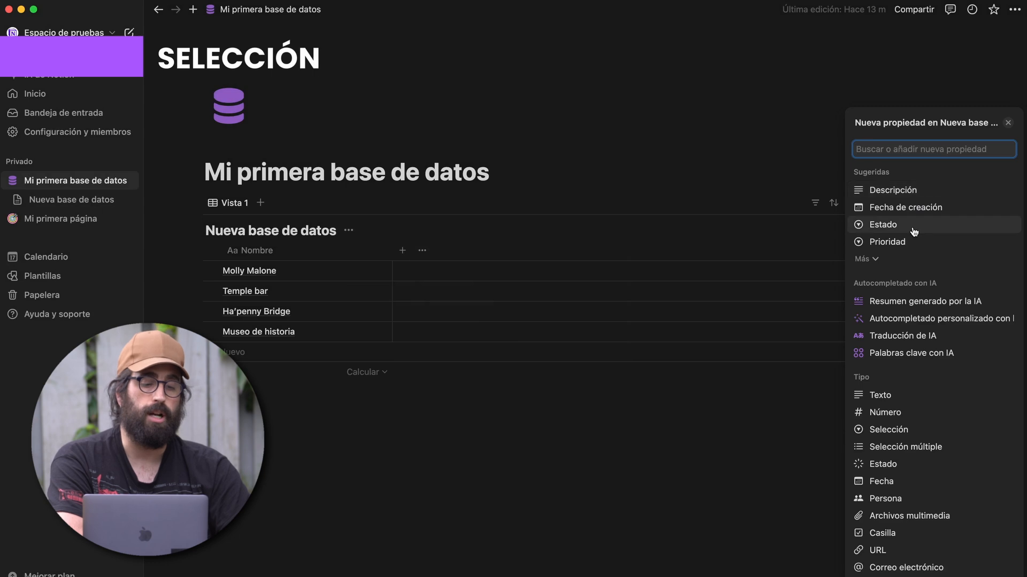
- Add a Selección single-select column, keeping its option order set to Manual
{"action": "left_click", "coordinate": [899, 429]}
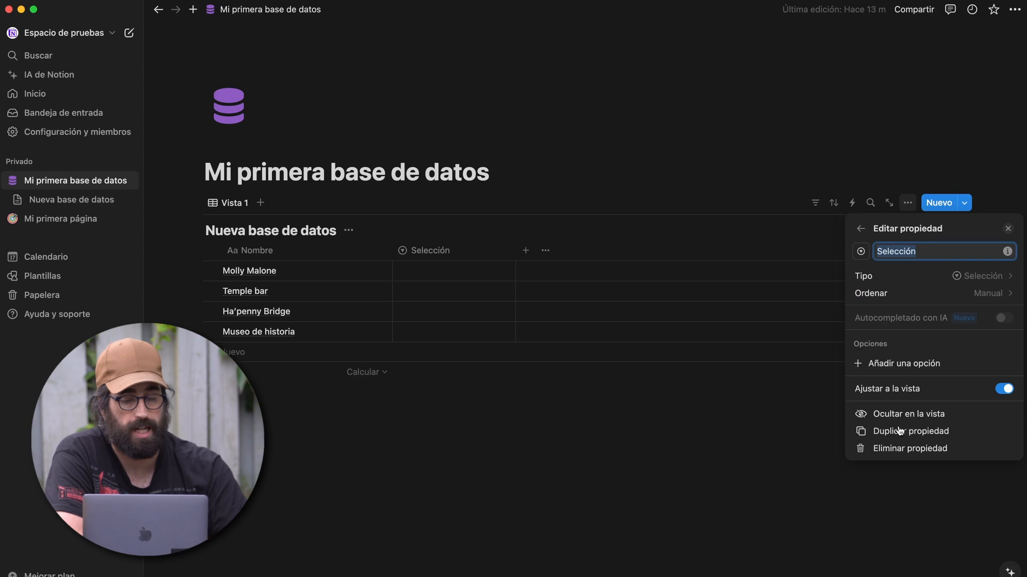
{"action": "left_click", "coordinate": [945, 294]}
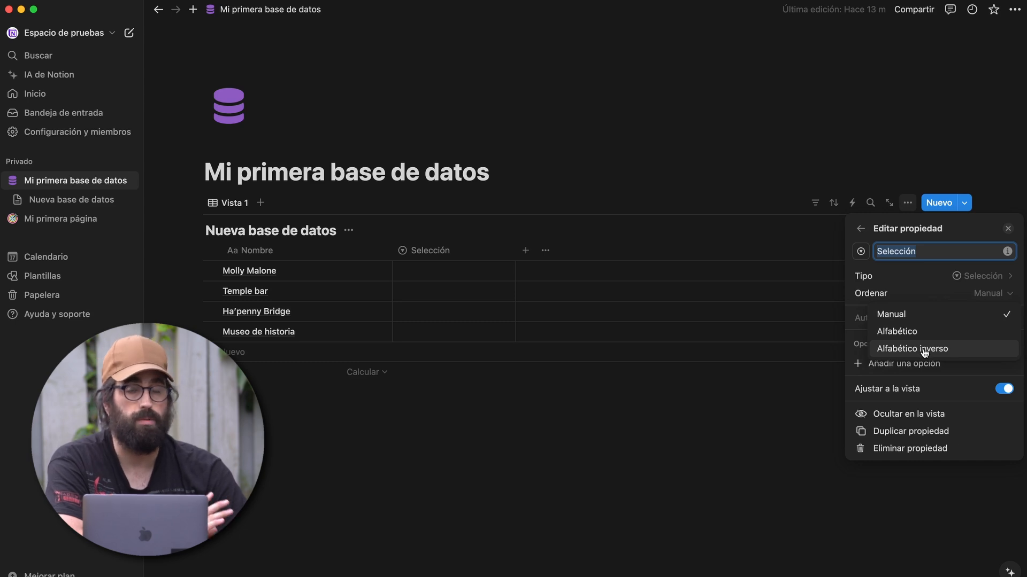
{"action": "left_click", "coordinate": [968, 314]}
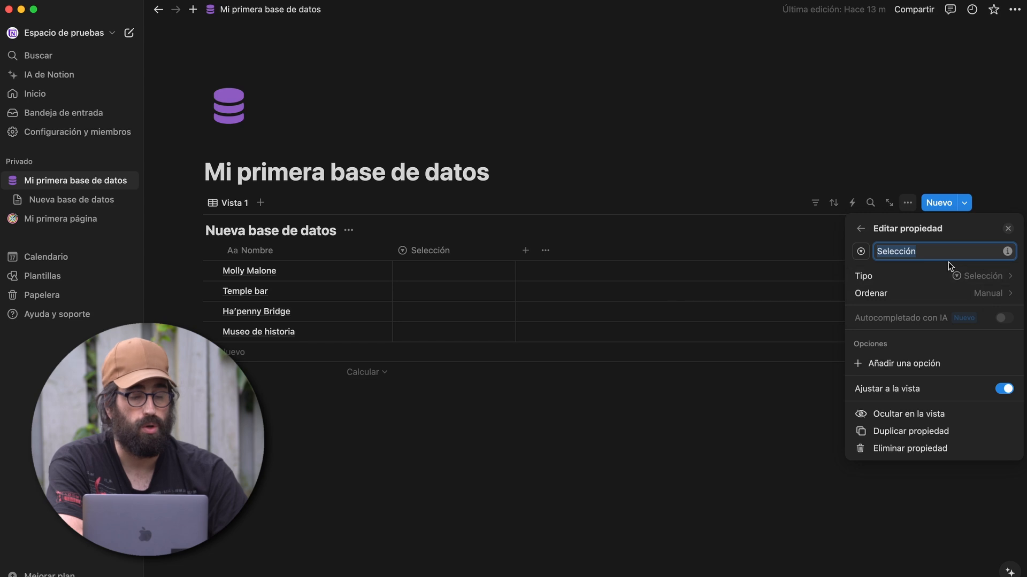
{"action": "left_click", "coordinate": [631, 425]}
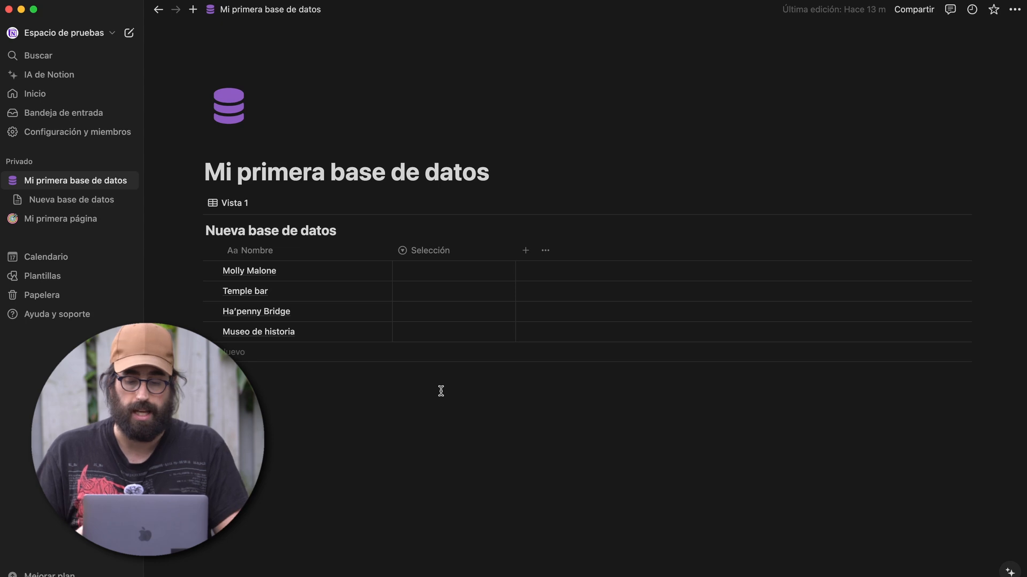
- Tag Molly Malone Estatua, Temple bar and Ha'penny Bridge Lugar destacado, Museo de historia Museo
{"action": "left_click", "coordinate": [445, 268]}
{"action": "type", "text": "Estatua"}
{"action": "key", "text": "Return"}
{"action": "left_click", "coordinate": [429, 294]}
{"action": "type", "text": "LUgar"}
{"action": "key", "text": "BackSpace"}
{"action": "key", "text": "BackSpace"}
{"action": "key", "text": "BackSpace"}
{"action": "key", "text": "BackSpace"}
{"action": "type", "text": "ugar destacado"}
{"action": "key", "text": "Return"}
{"action": "key", "text": "Return"}
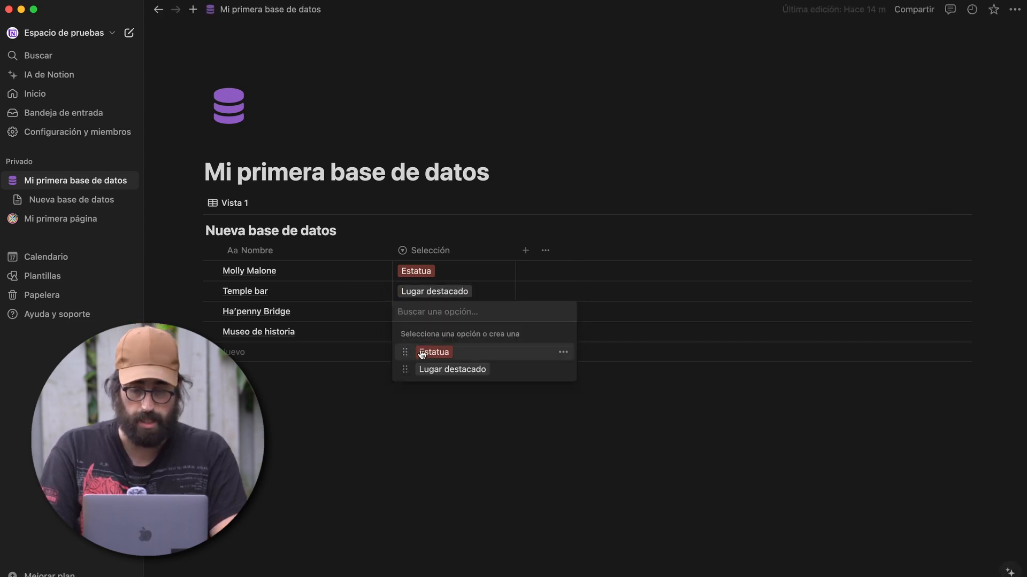
{"action": "left_click", "coordinate": [432, 369]}
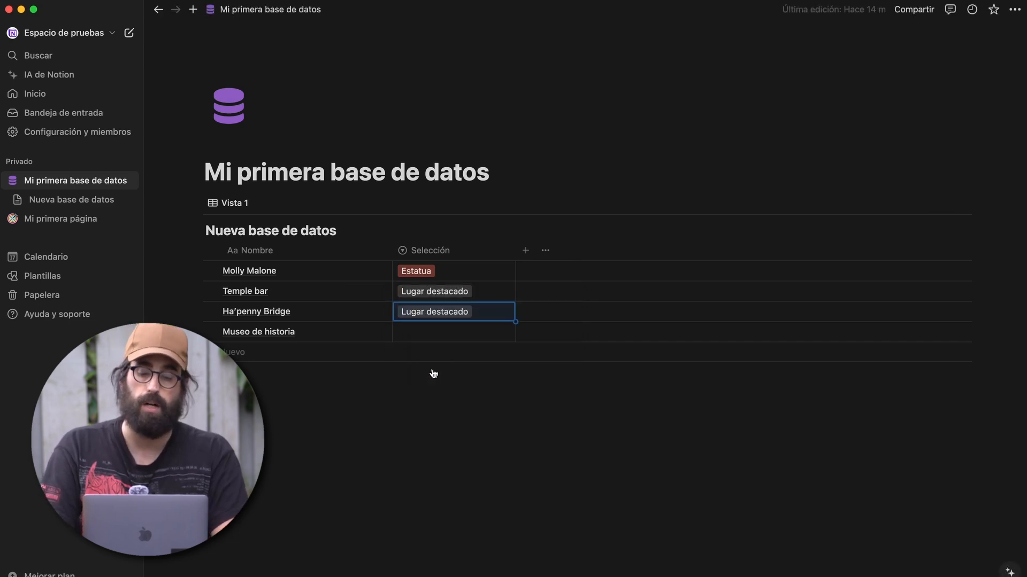
{"action": "left_click", "coordinate": [421, 343]}
{"action": "type", "text": "Museo"}
{"action": "key", "text": "Return"}
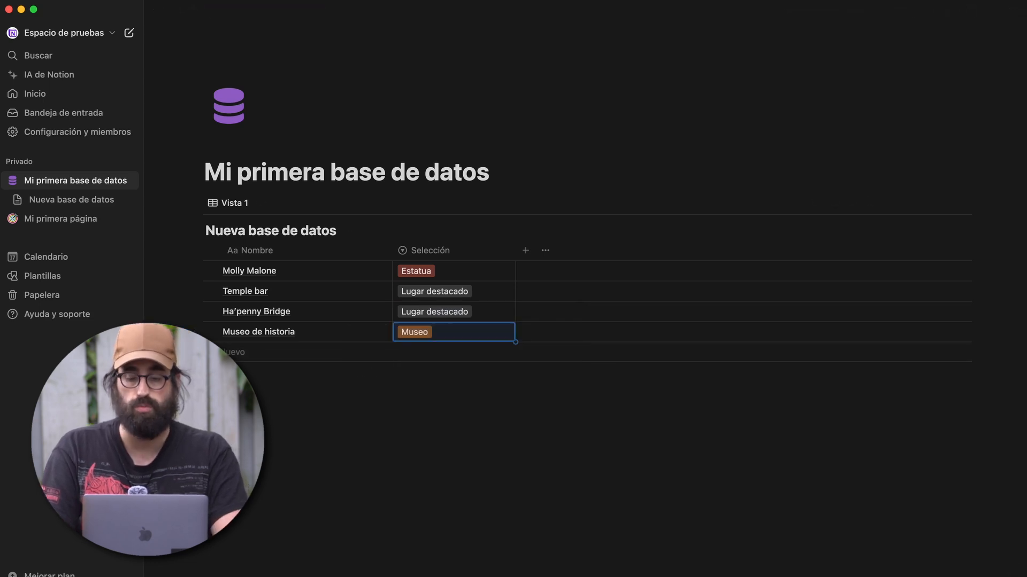
- Move the Museo option to the top of the tag option list
{"action": "left_click", "coordinate": [432, 266]}
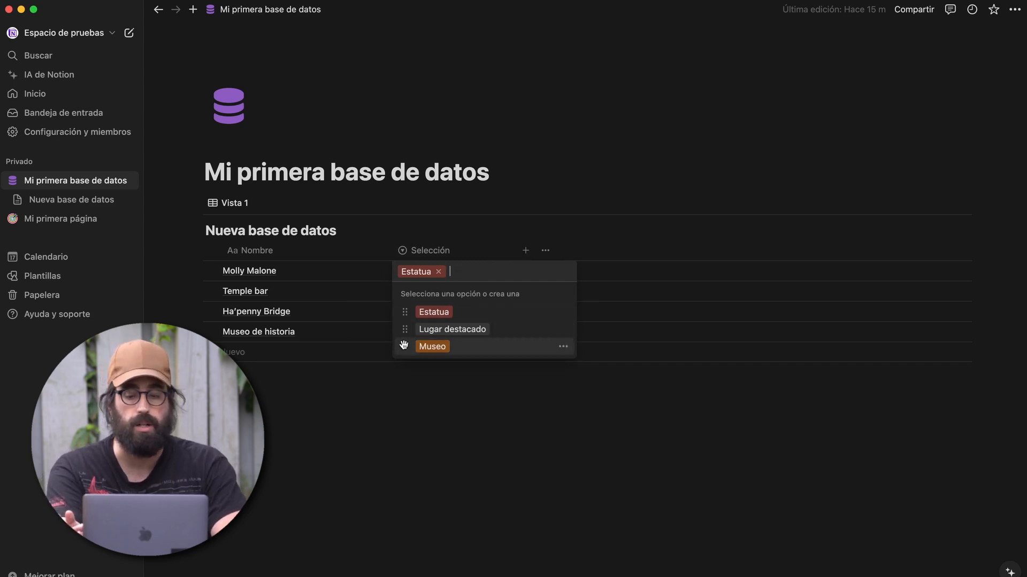
{"action": "left_click_drag", "start_coordinate": [405, 348], "coordinate": [407, 319]}
{"action": "key", "text": "Escape"}
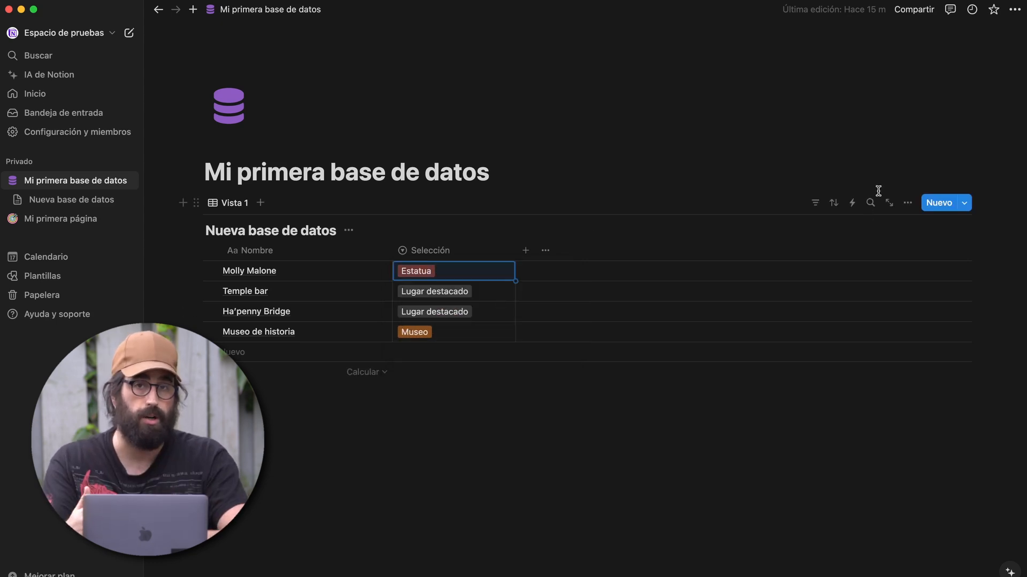
{"action": "left_click", "coordinate": [454, 249]}
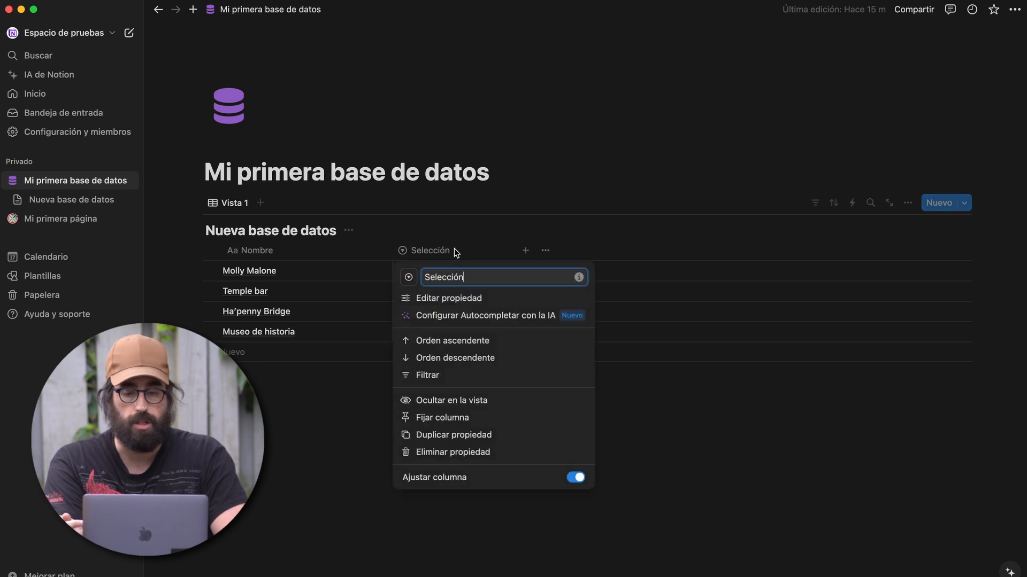
- Try Alfabético and reverse alphabetical ordering for the tag options, then restore Manual order
{"action": "left_click", "coordinate": [442, 299]}
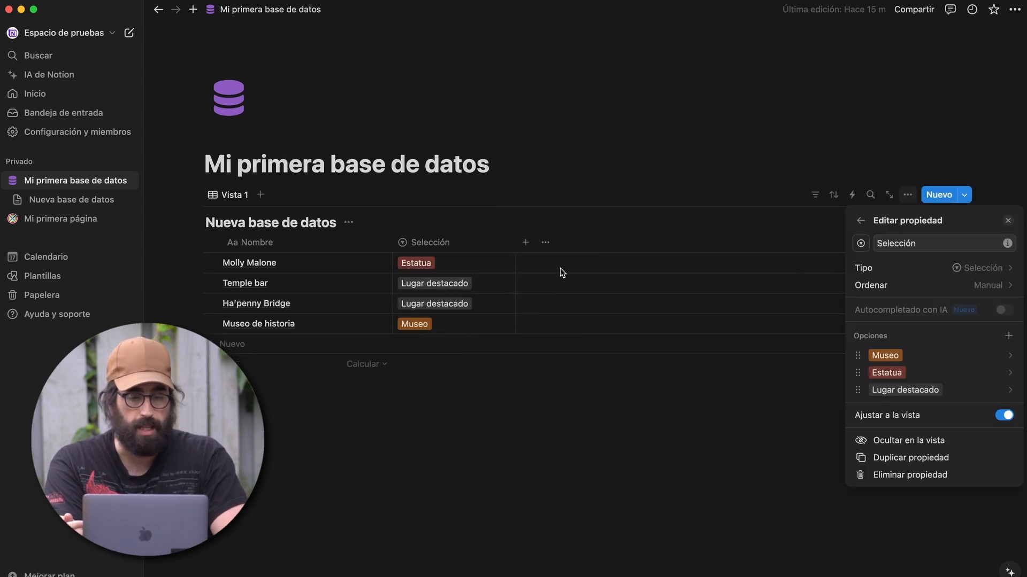
{"action": "left_click", "coordinate": [879, 287]}
{"action": "left_click", "coordinate": [887, 325]}
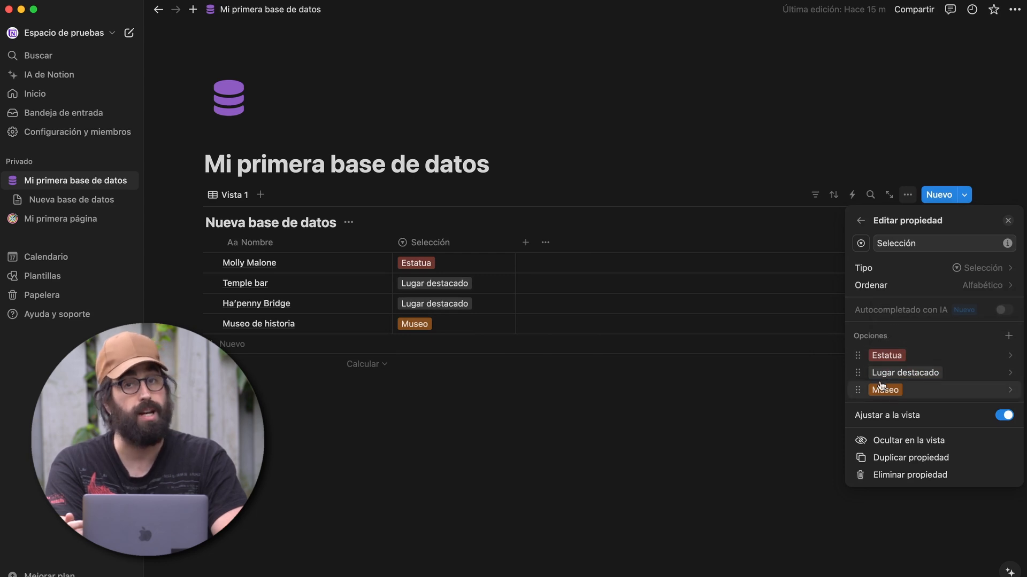
{"action": "left_click", "coordinate": [914, 285]}
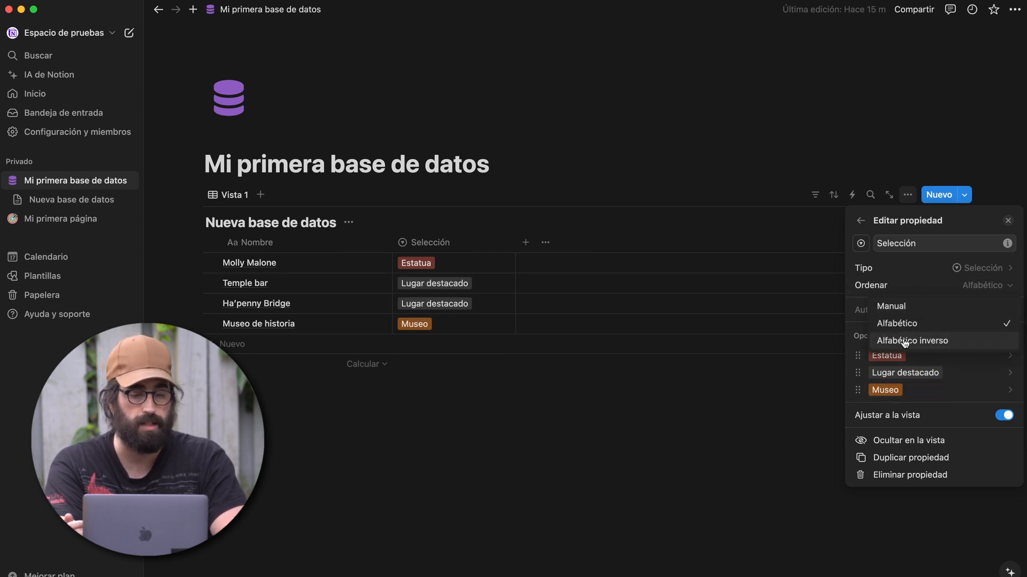
{"action": "left_click", "coordinate": [904, 341]}
{"action": "left_click", "coordinate": [904, 286]}
{"action": "left_click", "coordinate": [888, 308]}
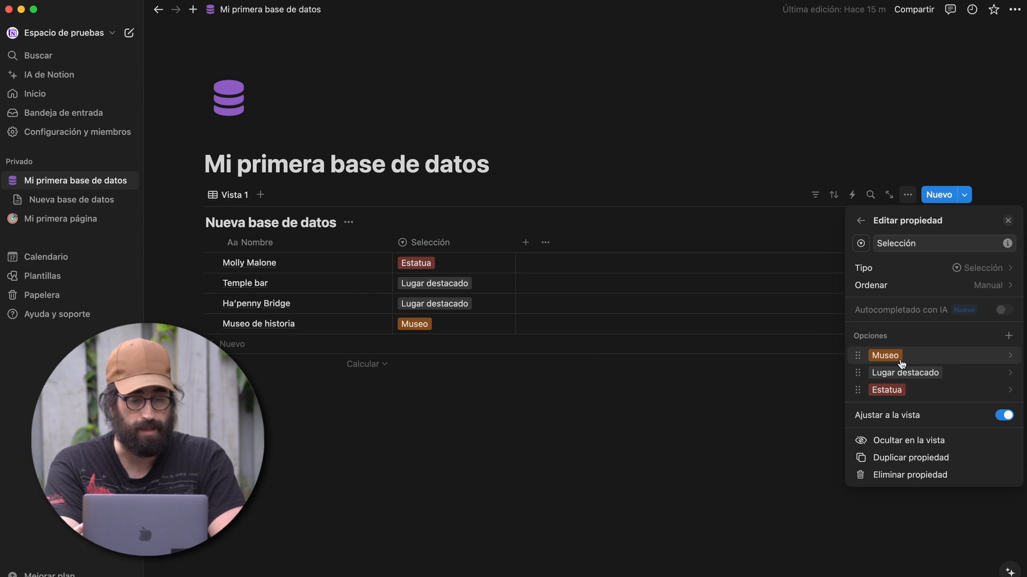
- Recolour the Museo tag from Naranja to Azul
{"action": "left_click", "coordinate": [901, 360]}
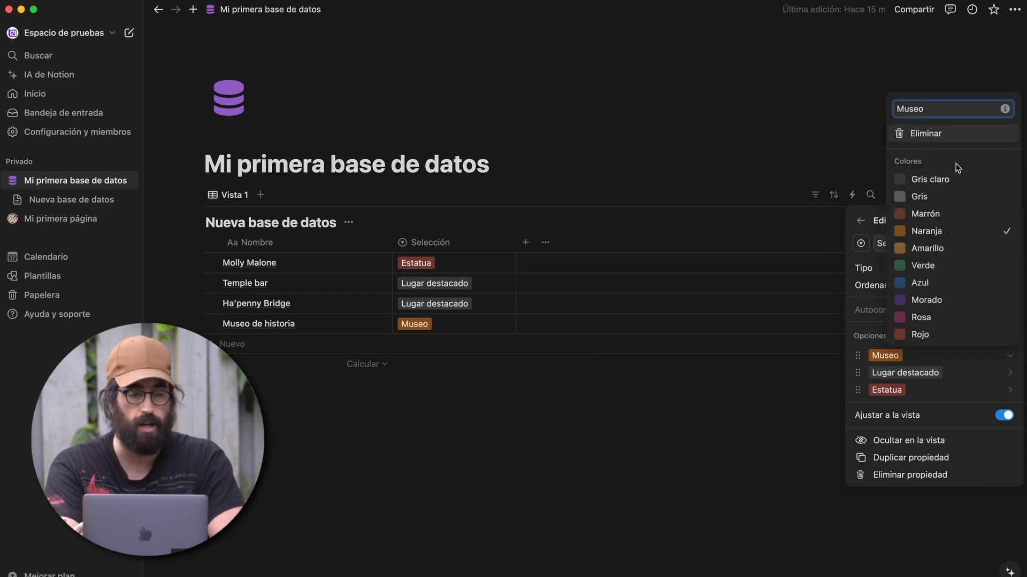
{"action": "left_click", "coordinate": [920, 283]}
{"action": "key", "text": "Escape"}
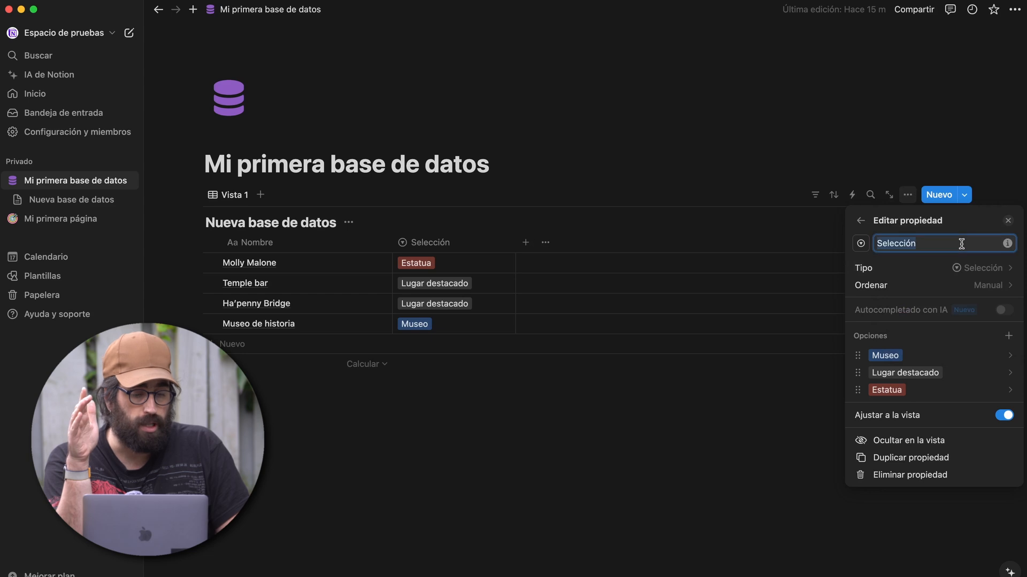
{"action": "left_click", "coordinate": [961, 244]}
- Rename the column 'Tipo de lugar' and AI-fill it using the prompt 'Categorias de lugares de interés a la hora de viajar.'
{"action": "type", "text": "Tipo de lugar"}
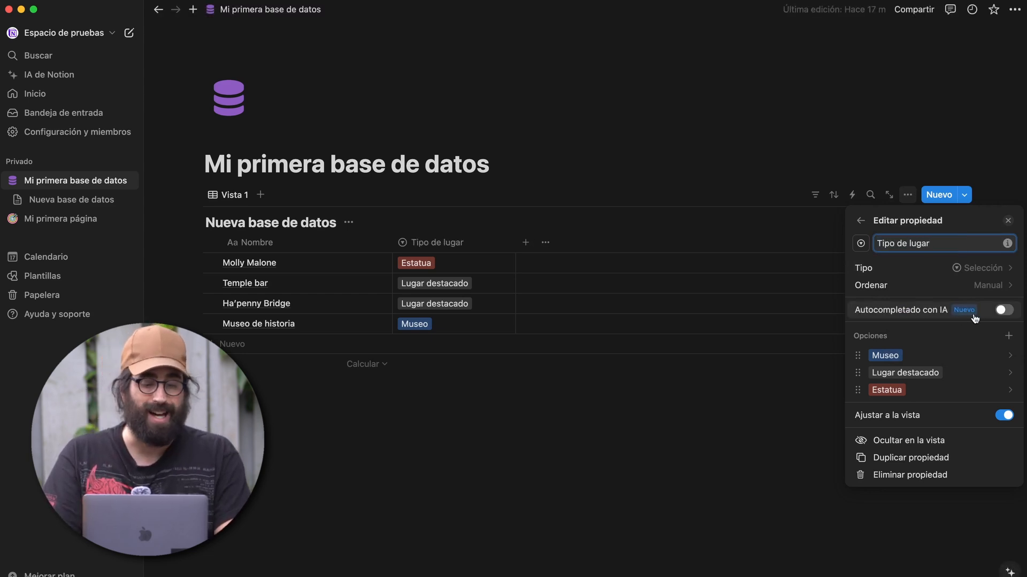
{"action": "left_click", "coordinate": [998, 311]}
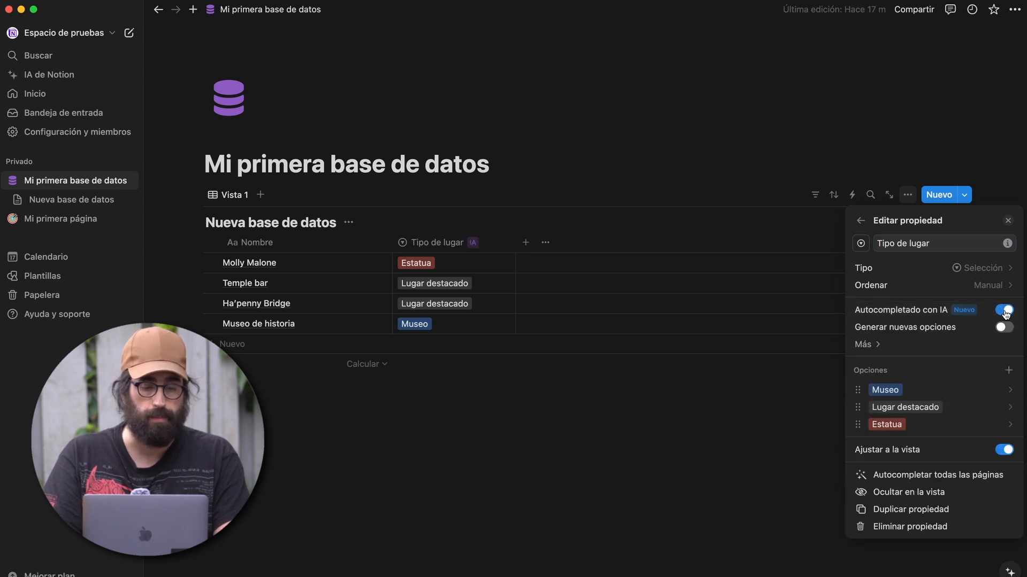
{"action": "left_click", "coordinate": [1002, 330]}
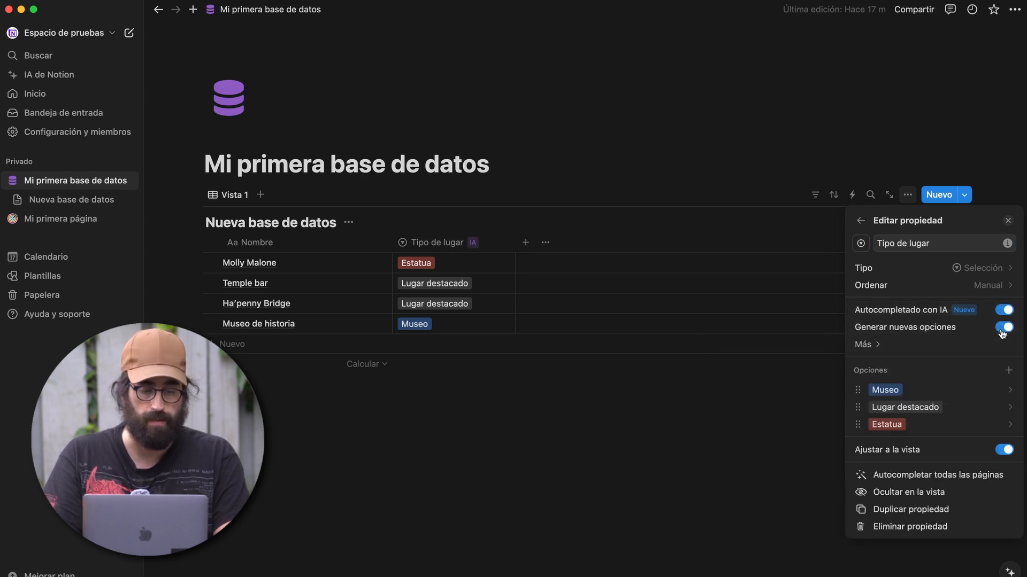
{"action": "left_click", "coordinate": [888, 344]}
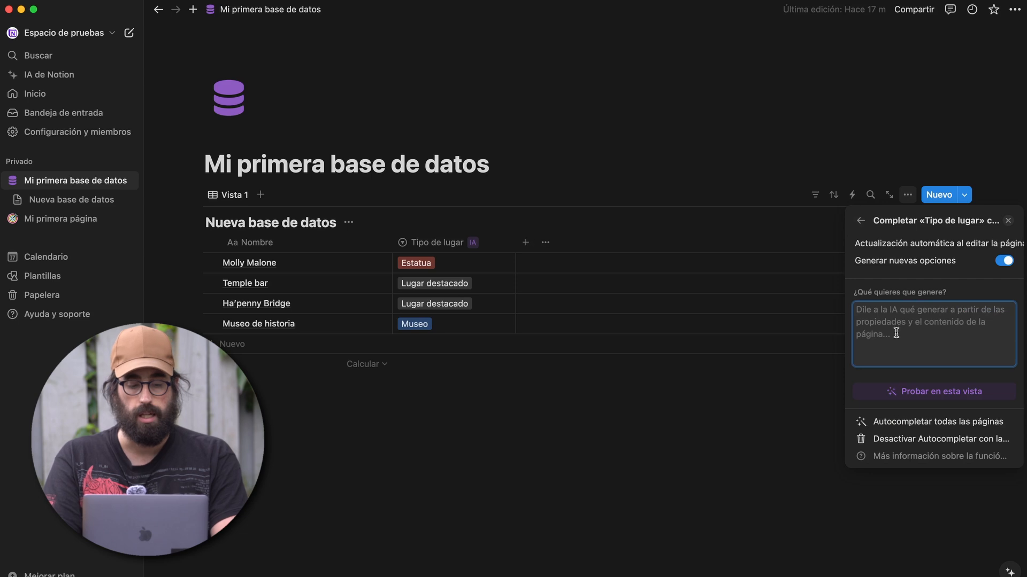
{"action": "type", "text": "Cate"}
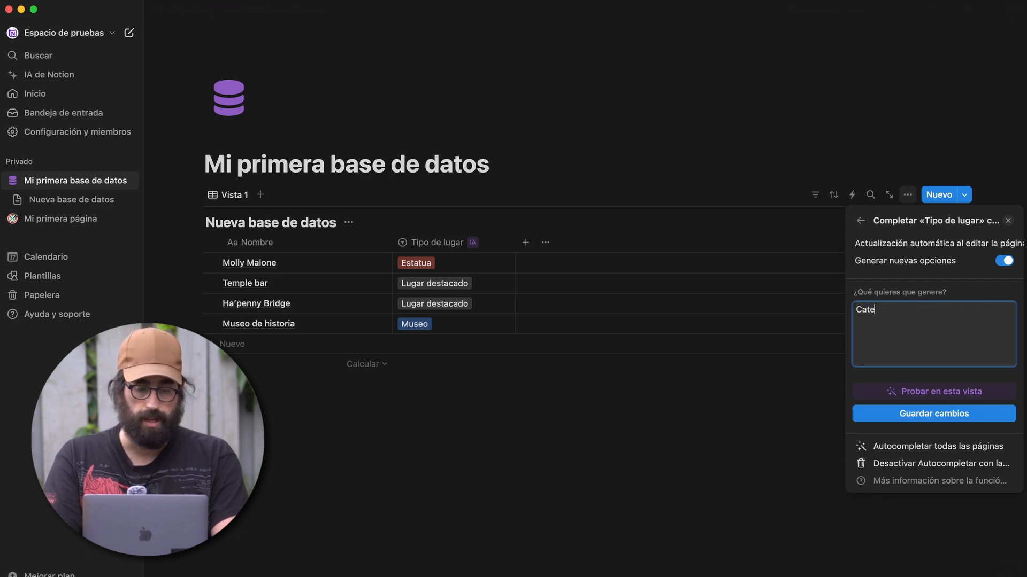
{"action": "type", "text": "gorias de lugares de i"}
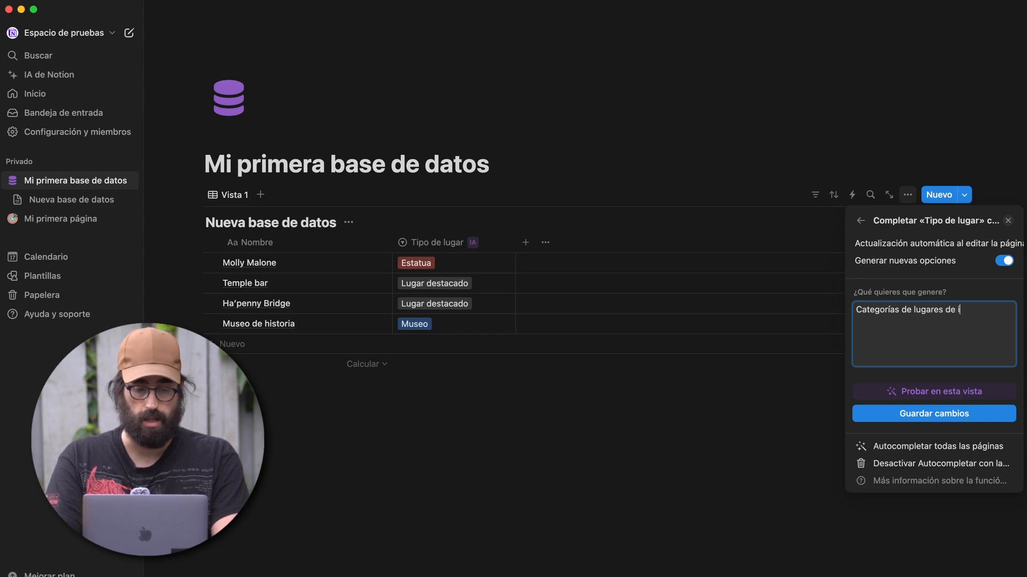
{"action": "type", "text": "nterés a la hora de viajar."}
{"action": "left_click", "coordinate": [928, 393]}
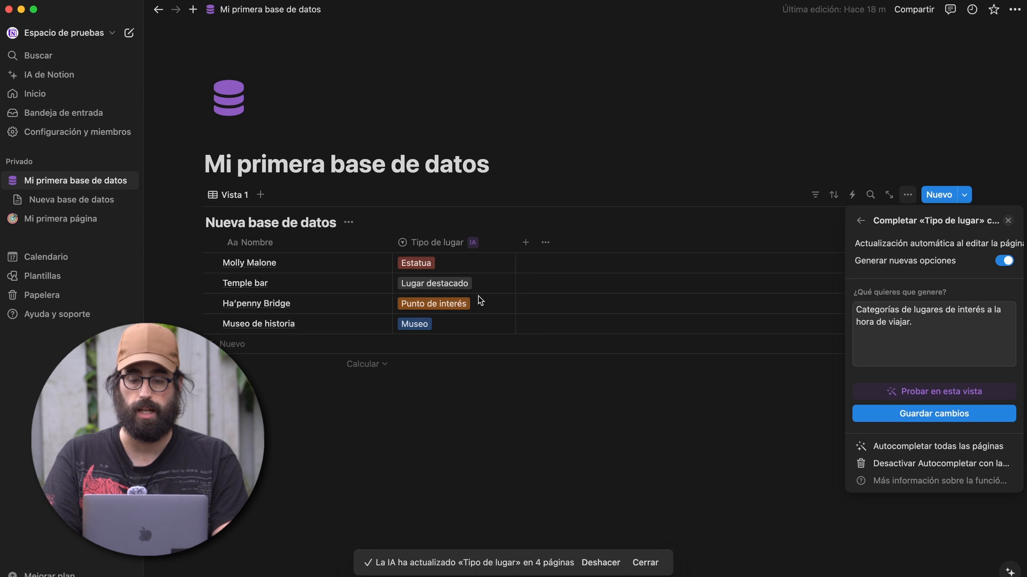
{"action": "left_click", "coordinate": [472, 295]}
- Review the AI-filled tags for Temple bar and Ha'penny Bridge, now Punto de interés
{"action": "left_click", "coordinate": [489, 283]}
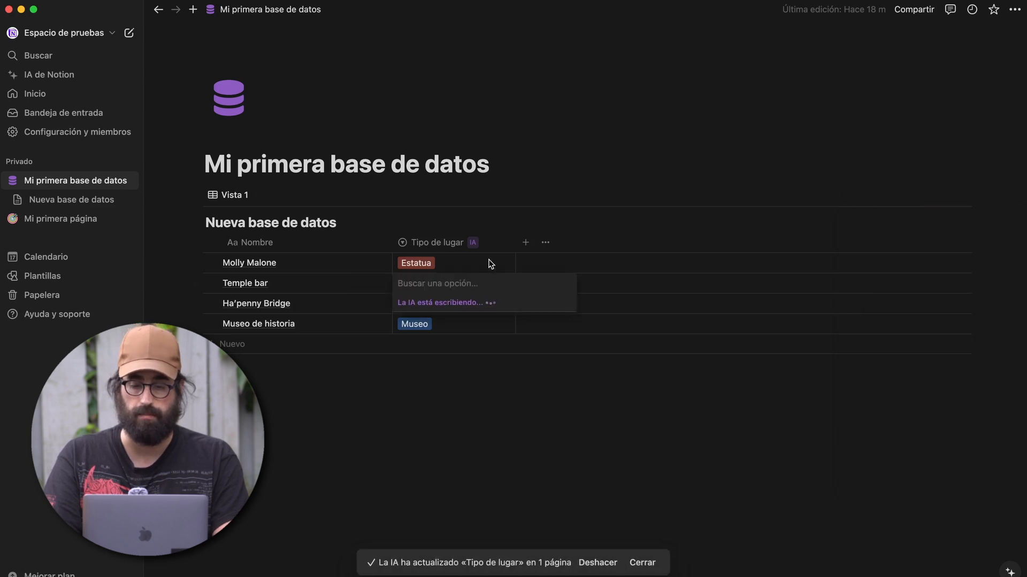
{"action": "key", "text": "Escape"}
{"action": "key", "text": "Down"}
{"action": "key", "text": "Return"}
{"action": "key", "text": "Escape"}
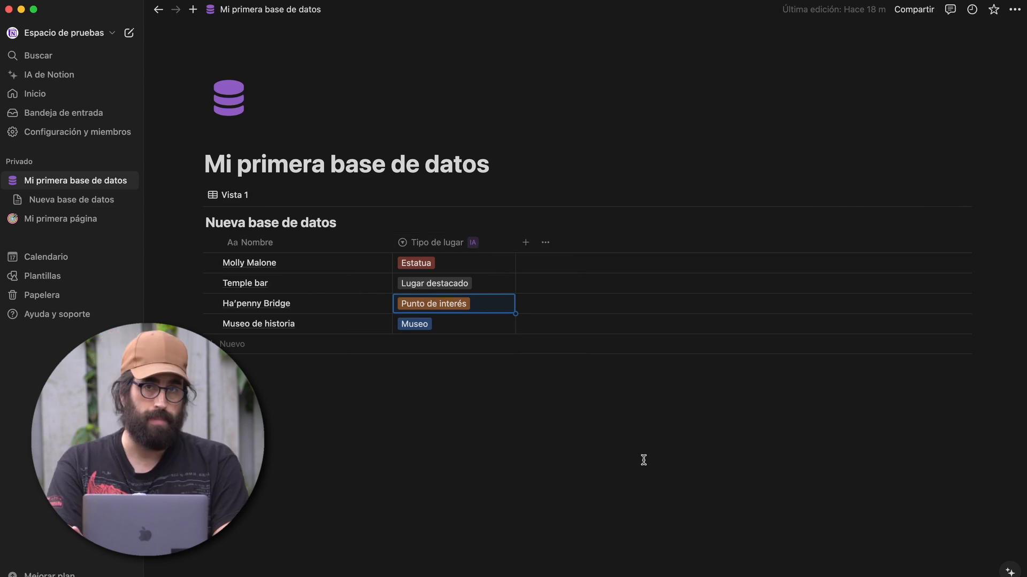
{"action": "left_click", "coordinate": [563, 418]}
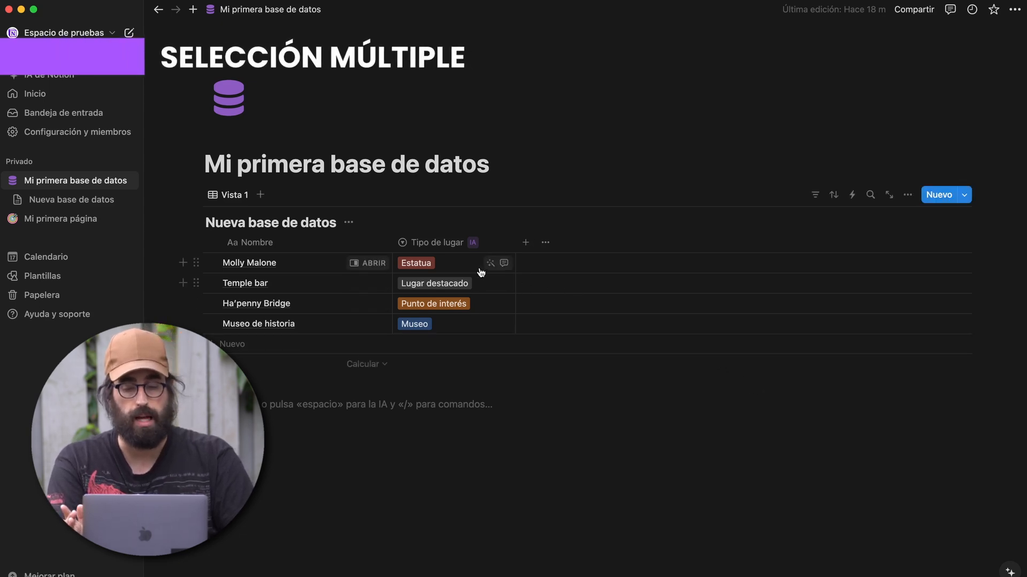
- Change the Tipo de lugar property type to Selección múltiple
{"action": "left_click", "coordinate": [425, 264]}
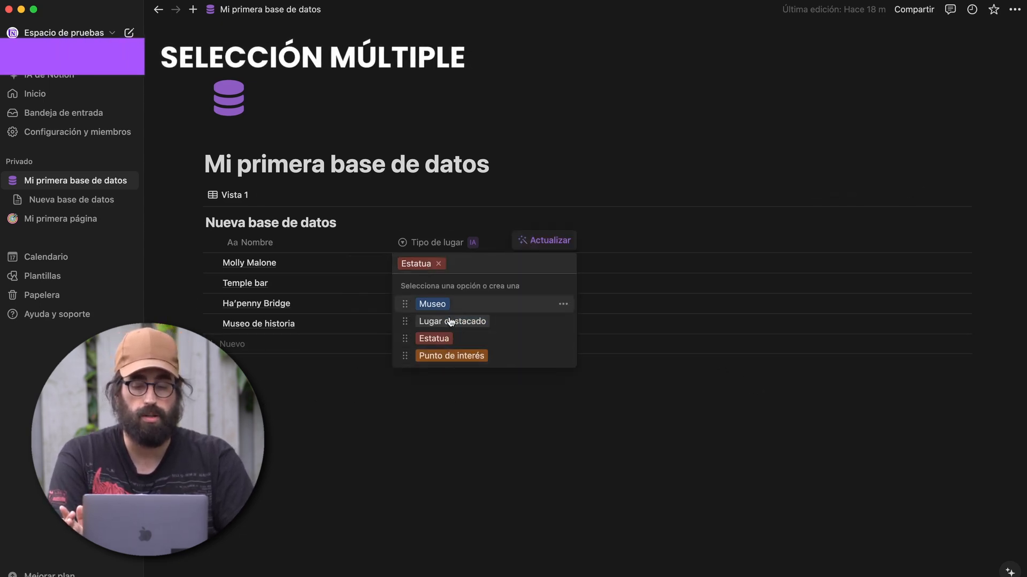
{"action": "left_click", "coordinate": [441, 340]}
{"action": "left_click", "coordinate": [430, 242]}
{"action": "left_click", "coordinate": [448, 289]}
{"action": "left_click", "coordinate": [962, 266]}
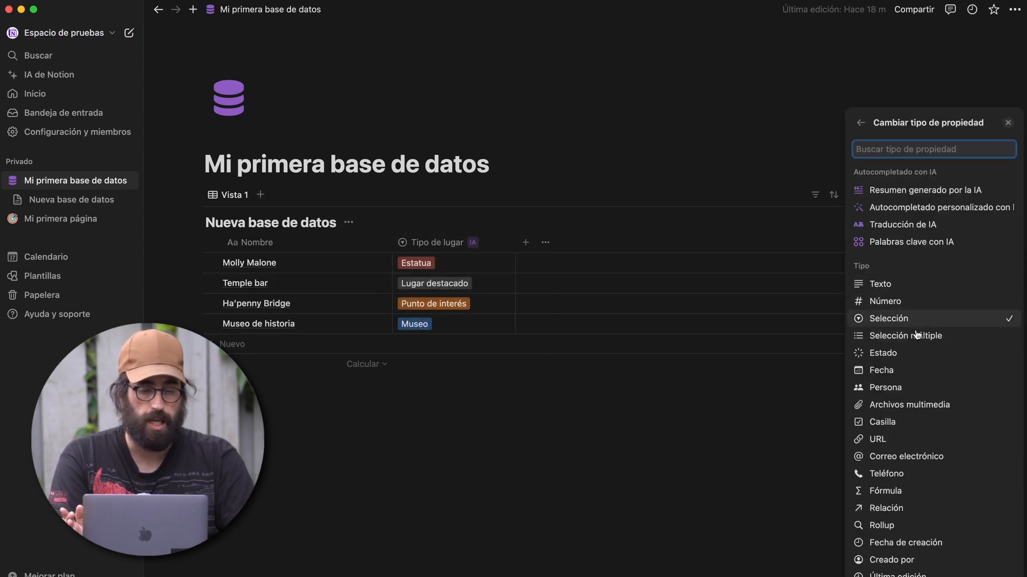
{"action": "left_click", "coordinate": [922, 337]}
{"action": "left_click", "coordinate": [485, 396]}
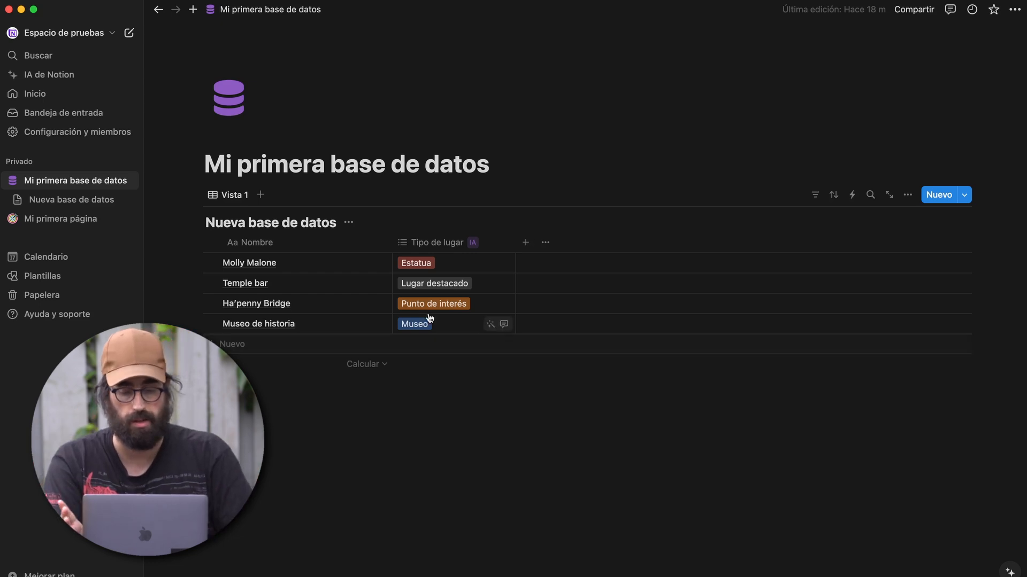
- Add the Punto de interés tag to Molly Malone alongside Estatua
{"action": "left_click", "coordinate": [438, 269]}
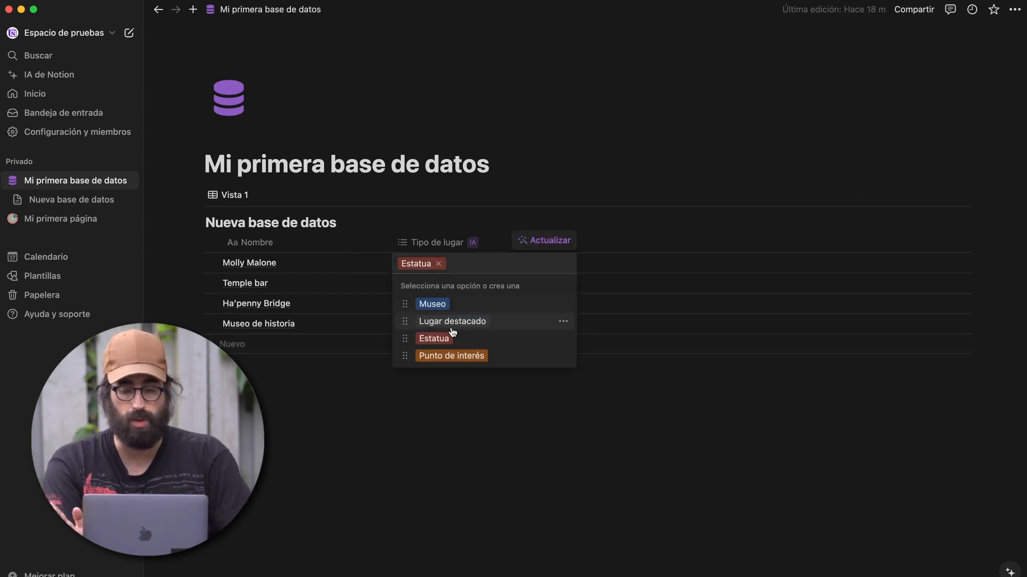
{"action": "left_click", "coordinate": [451, 356]}
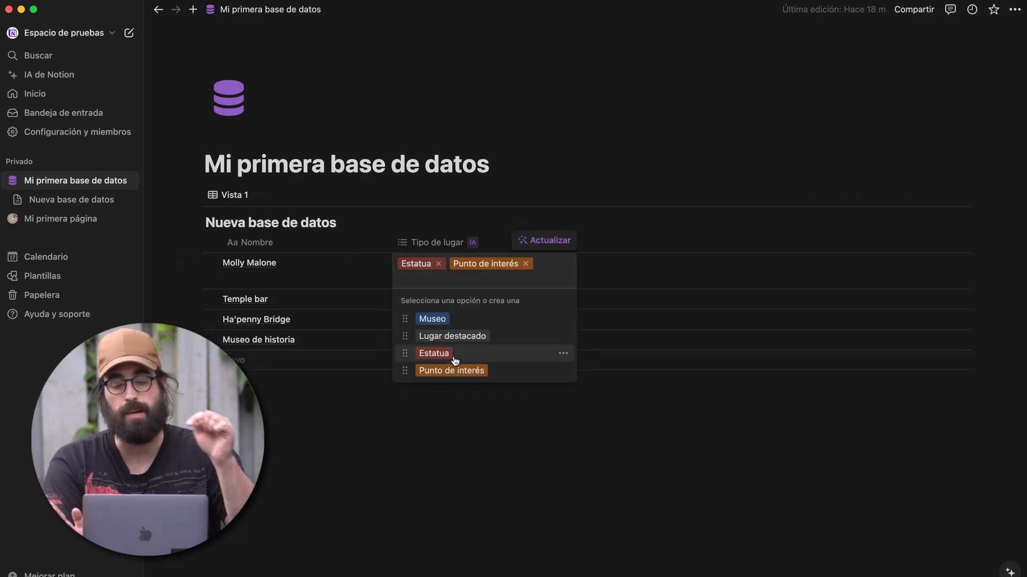
{"action": "left_click", "coordinate": [479, 409]}
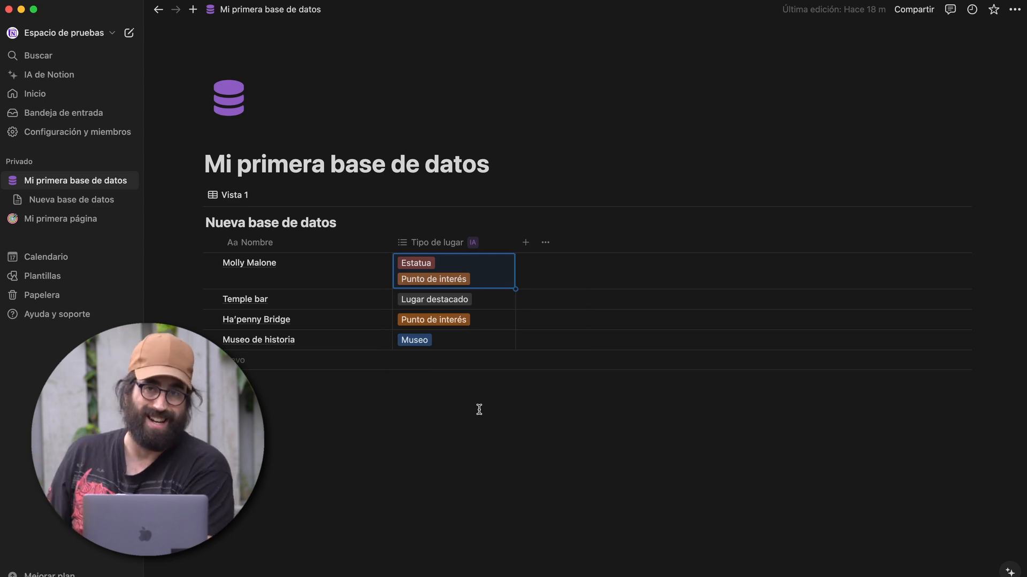
{"action": "left_click", "coordinate": [472, 242]}
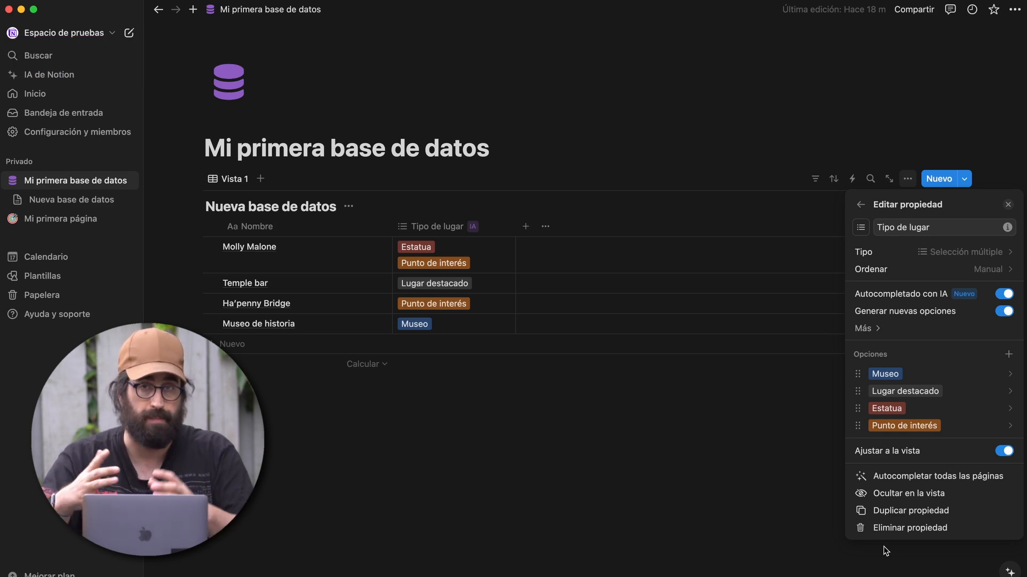
- Change the column's type to an Estado status property, with every place set to Sin empezar
{"action": "left_click", "coordinate": [949, 258]}
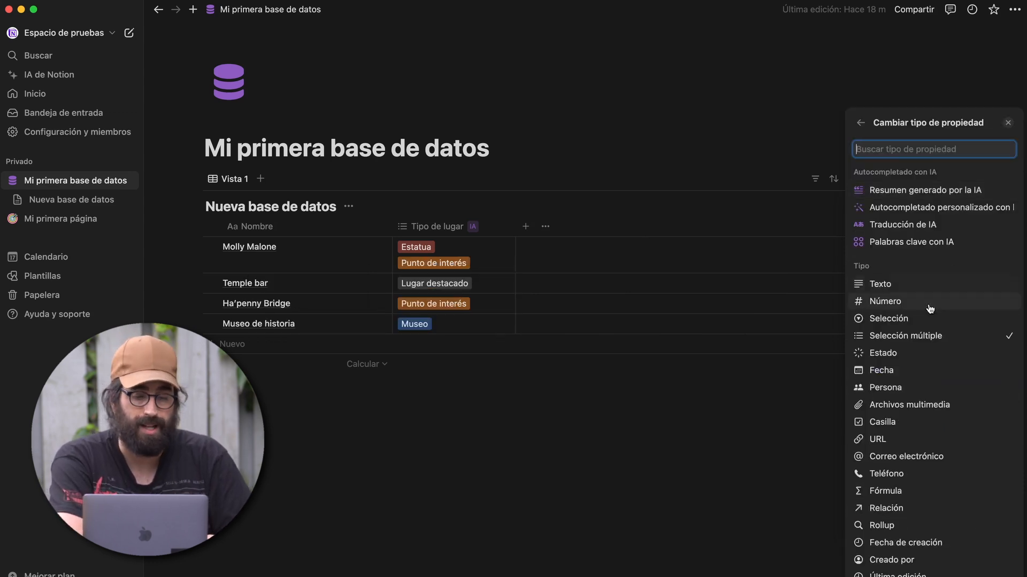
{"action": "left_click", "coordinate": [913, 353]}
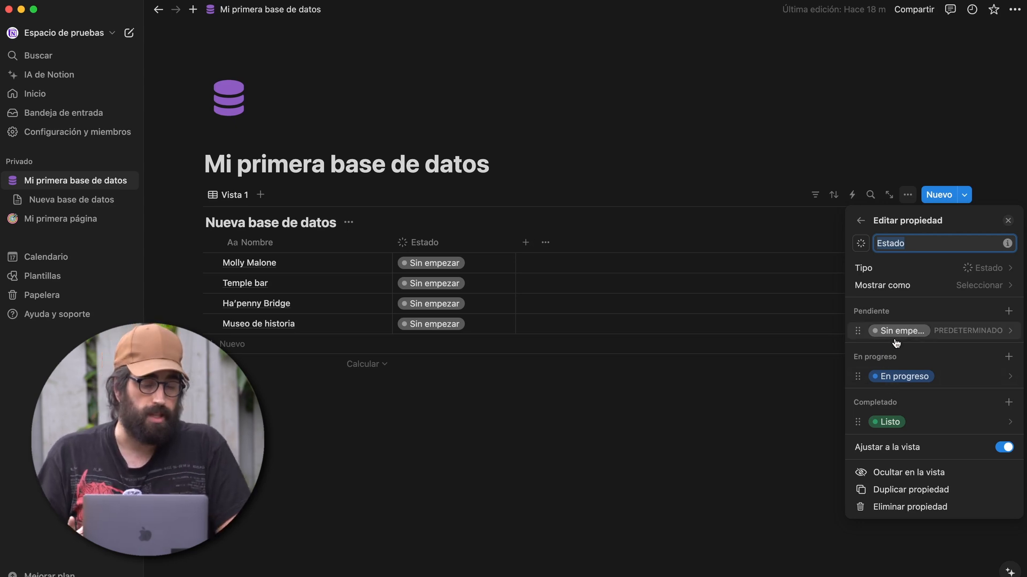
{"action": "left_click", "coordinate": [1008, 311]}
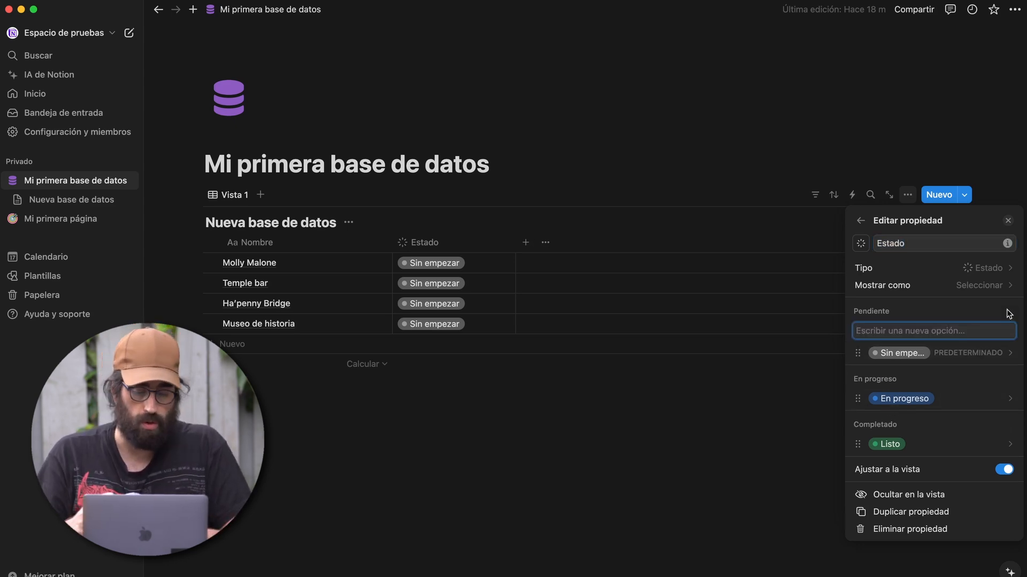
- Add a Bloqueado option under Pendiente and colour it yellow
{"action": "type", "text": "Bloqueado"}
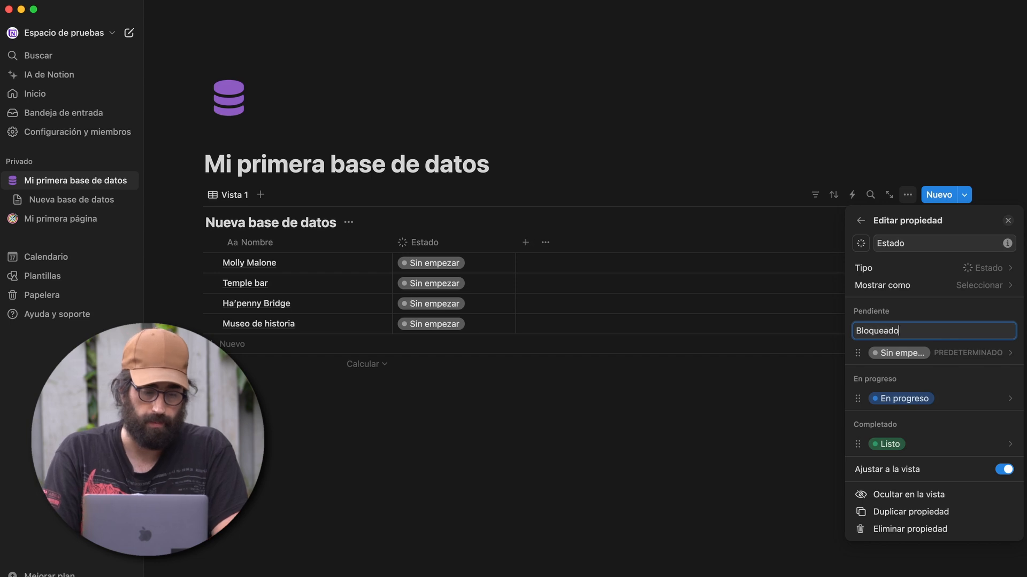
{"action": "key", "text": "Return"}
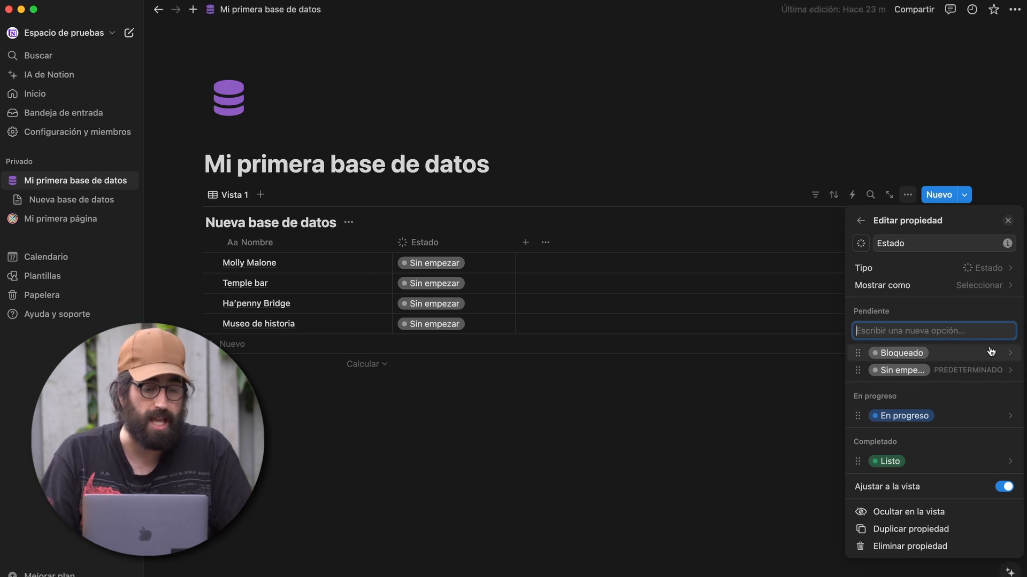
{"action": "left_click", "coordinate": [1010, 354]}
{"action": "left_click", "coordinate": [997, 334]}
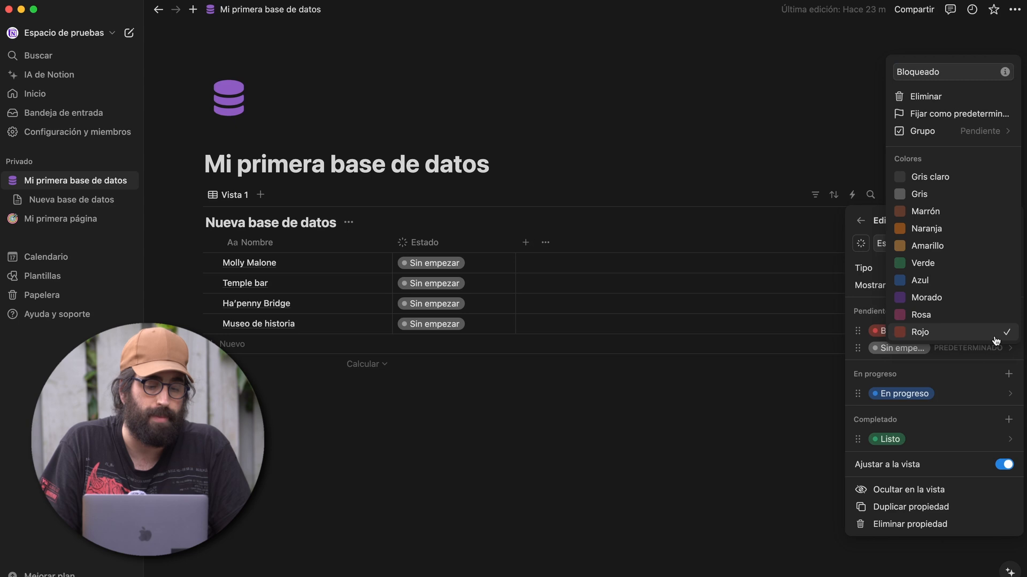
{"action": "left_click", "coordinate": [977, 331]}
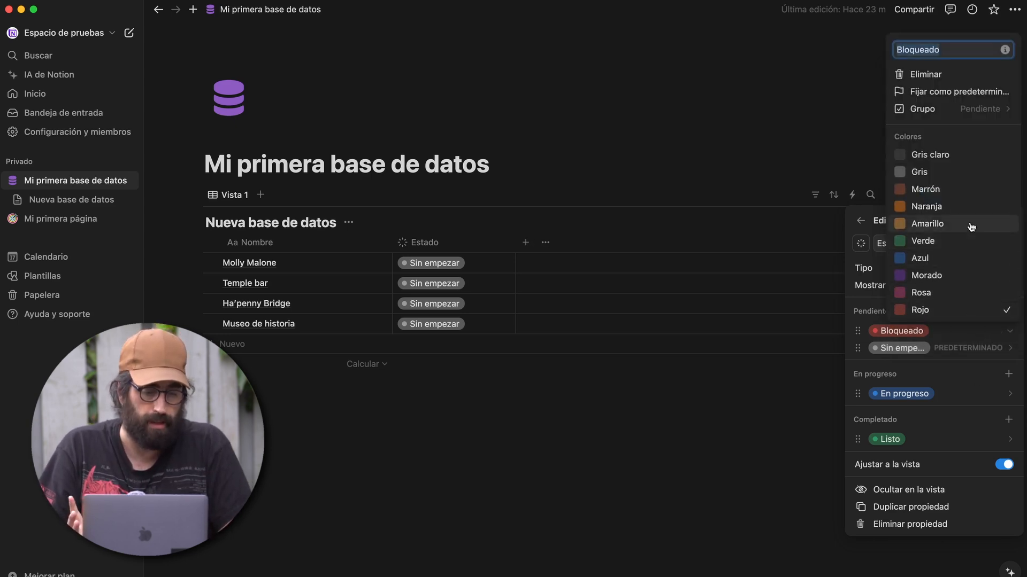
{"action": "left_click", "coordinate": [971, 226]}
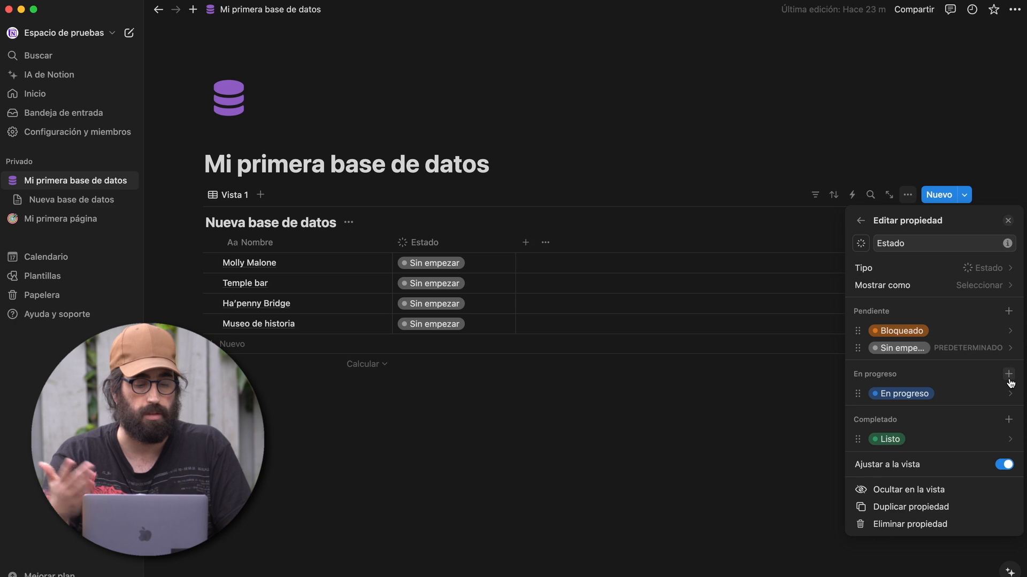
- Add Guion, Grabacion and Edición options under En progreso
{"action": "left_click", "coordinate": [1008, 375]}
{"action": "type", "text": "Guion"}
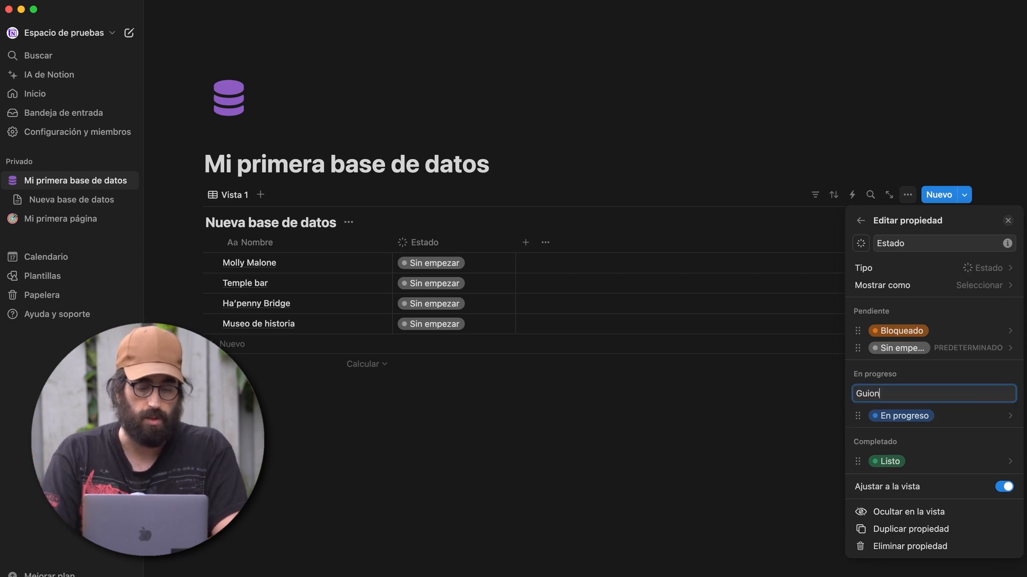
{"action": "key", "text": "Return"}
{"action": "type", "text": "Grabacion"}
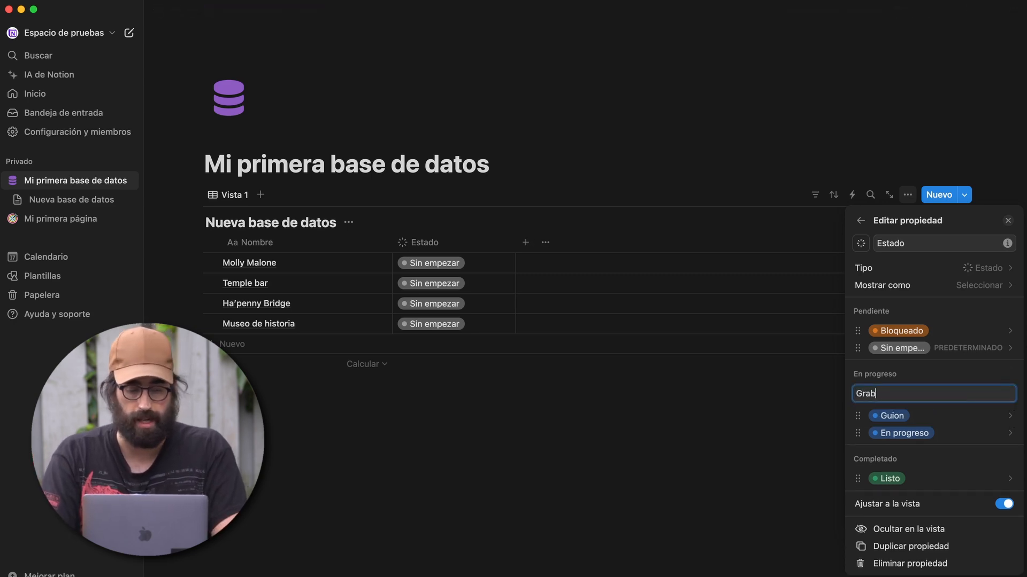
{"action": "key", "text": "Return"}
{"action": "type", "text": "Edición"}
{"action": "key", "text": "Return"}
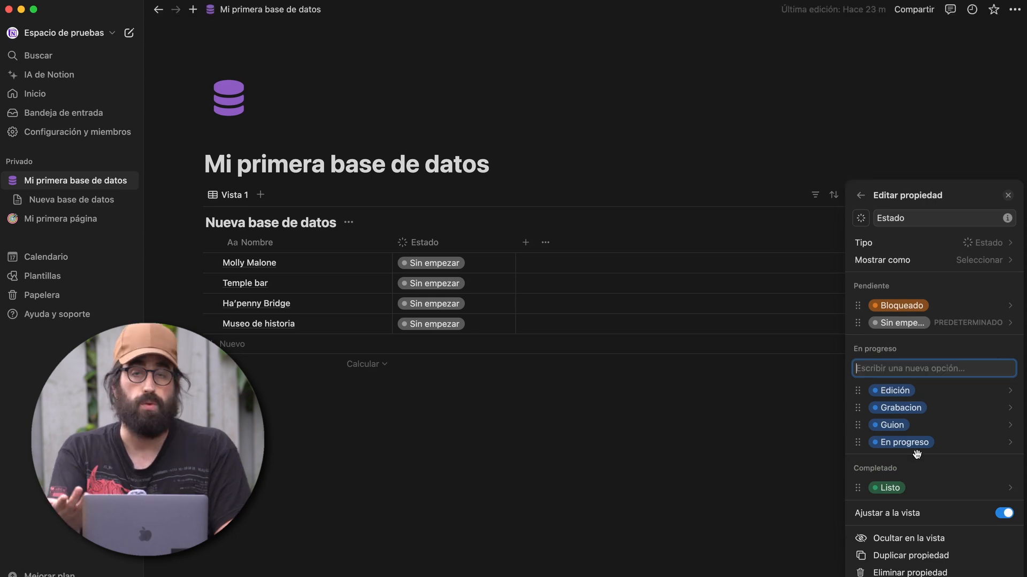
{"action": "key", "text": "Escape"}
- Add a red Cancelado option under Completado
{"action": "left_click", "coordinate": [1008, 468]}
{"action": "type", "text": "Cancelado"}
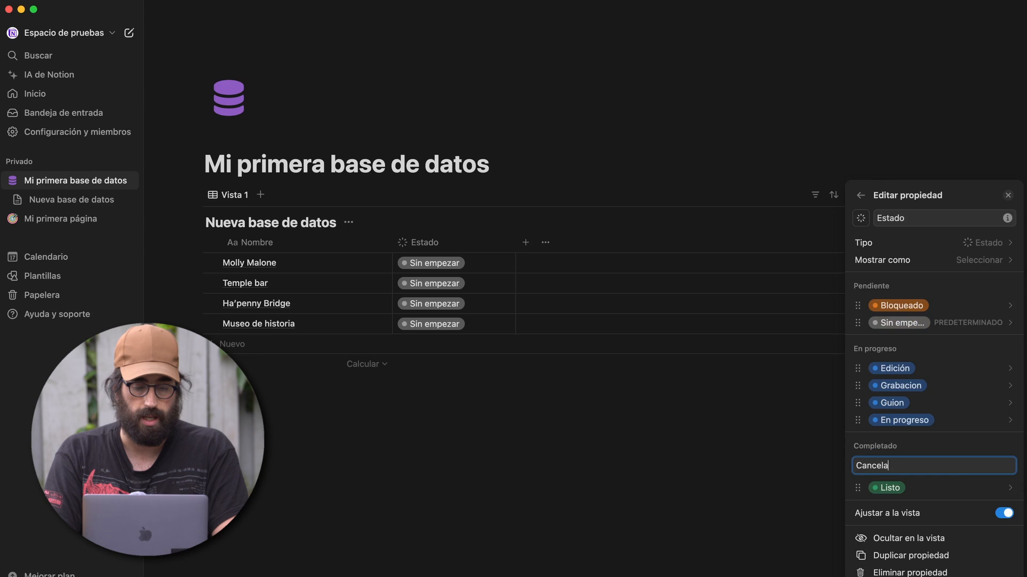
{"action": "key", "text": "Return"}
{"action": "left_click", "coordinate": [962, 470]}
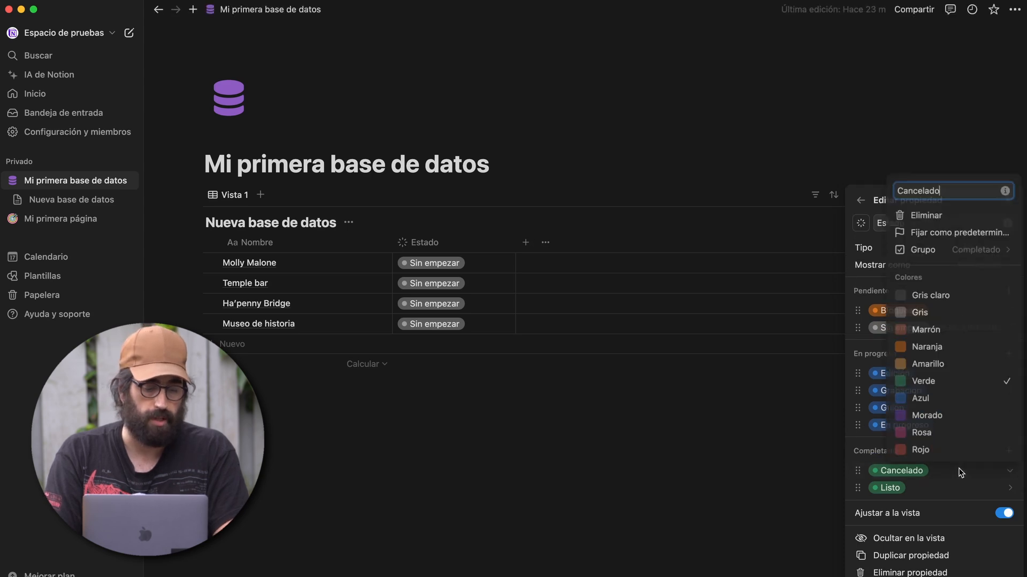
{"action": "left_click", "coordinate": [933, 450]}
{"action": "left_click", "coordinate": [846, 401]}
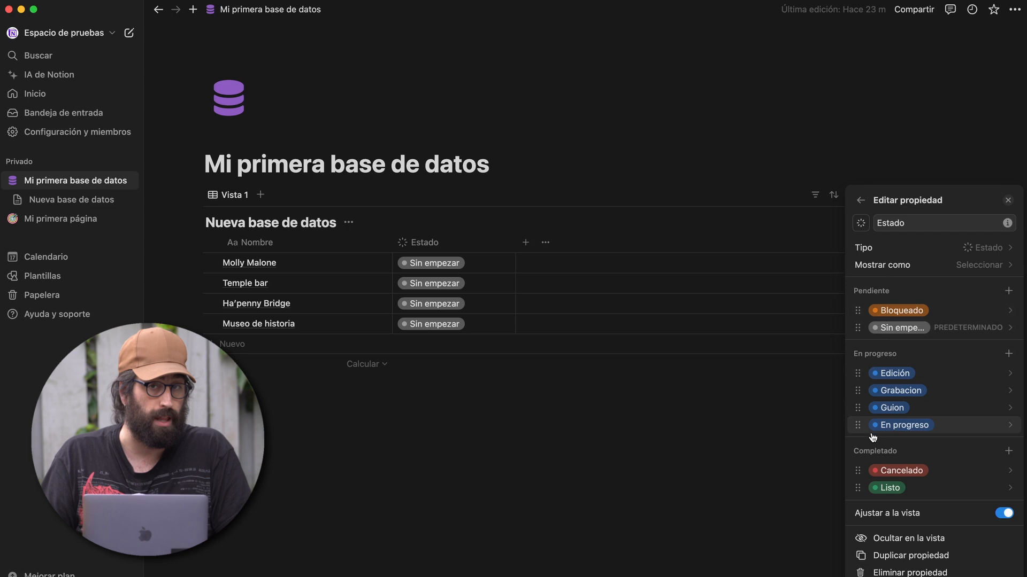
{"action": "left_click", "coordinate": [868, 268]}
- Display Estado as Casilla checkboxes and set Molly Malone's status to Edición
{"action": "left_click", "coordinate": [880, 292]}
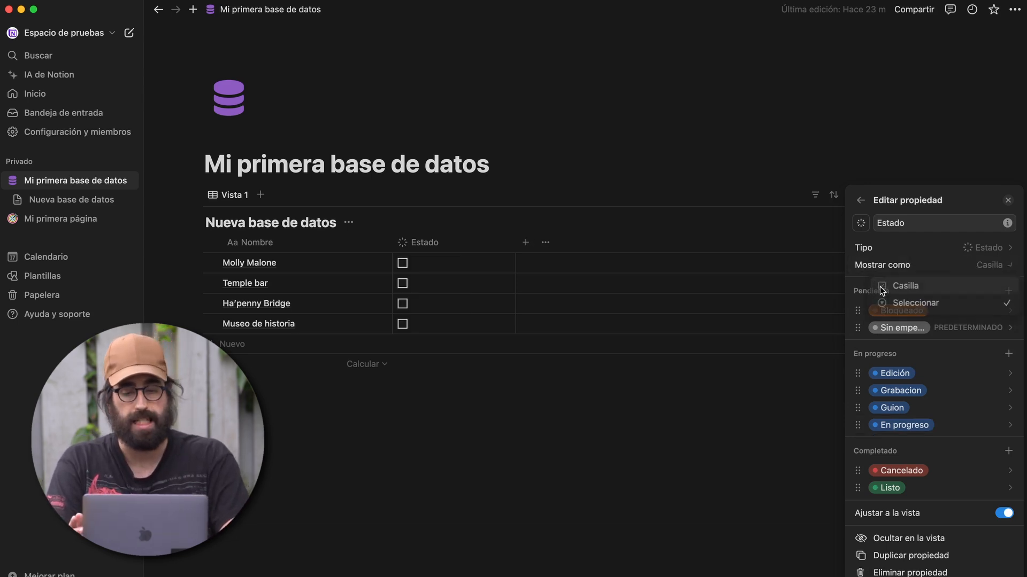
{"action": "left_click", "coordinate": [589, 398]}
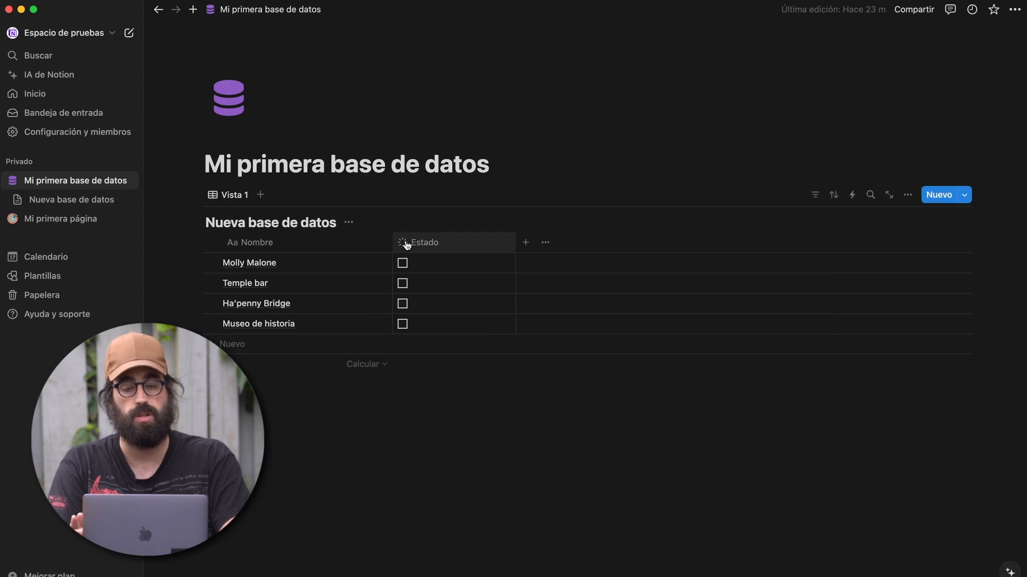
{"action": "left_click", "coordinate": [402, 264]}
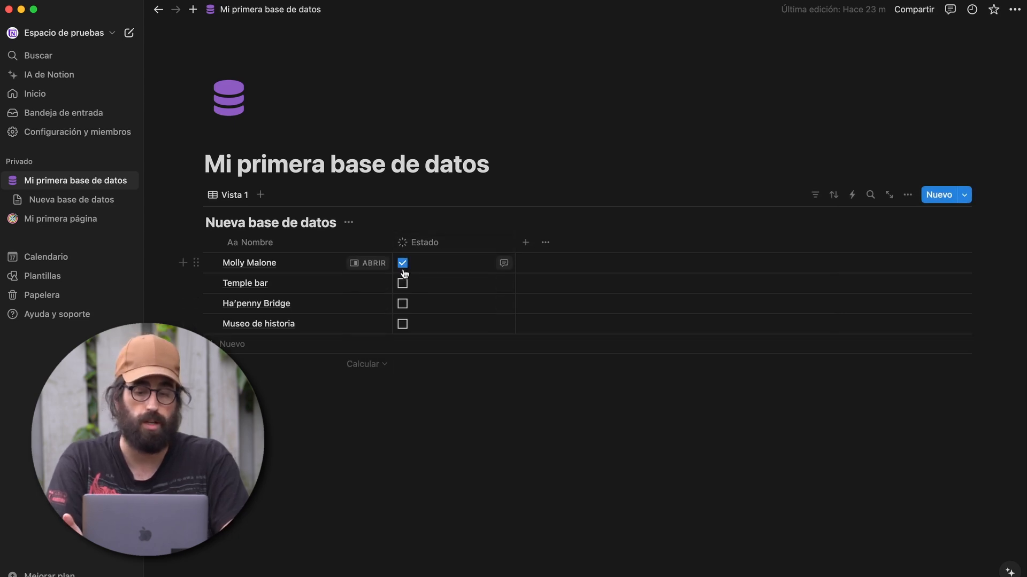
{"action": "left_click", "coordinate": [403, 265]}
{"action": "left_click", "coordinate": [402, 266]}
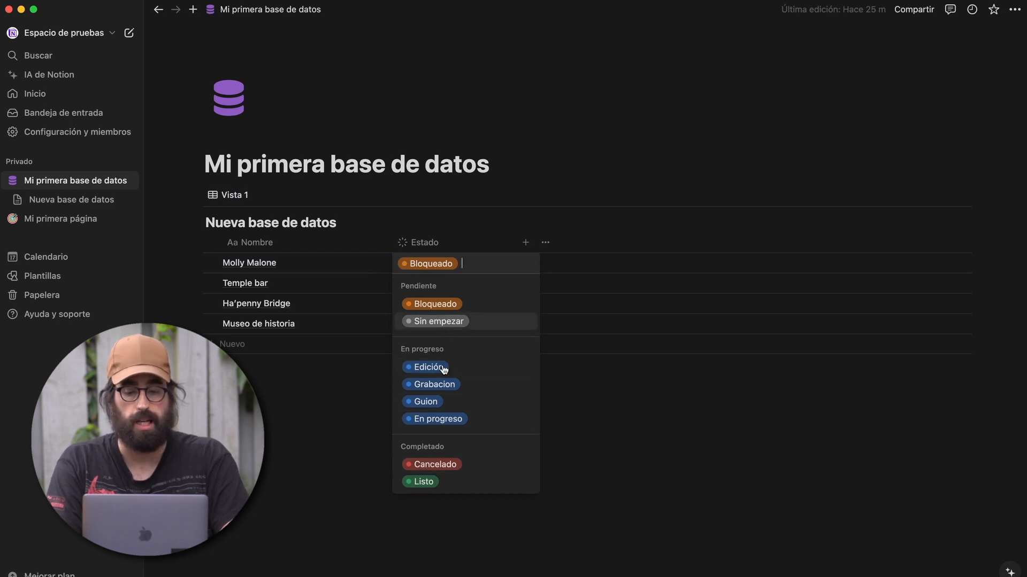
{"action": "left_click", "coordinate": [439, 368]}
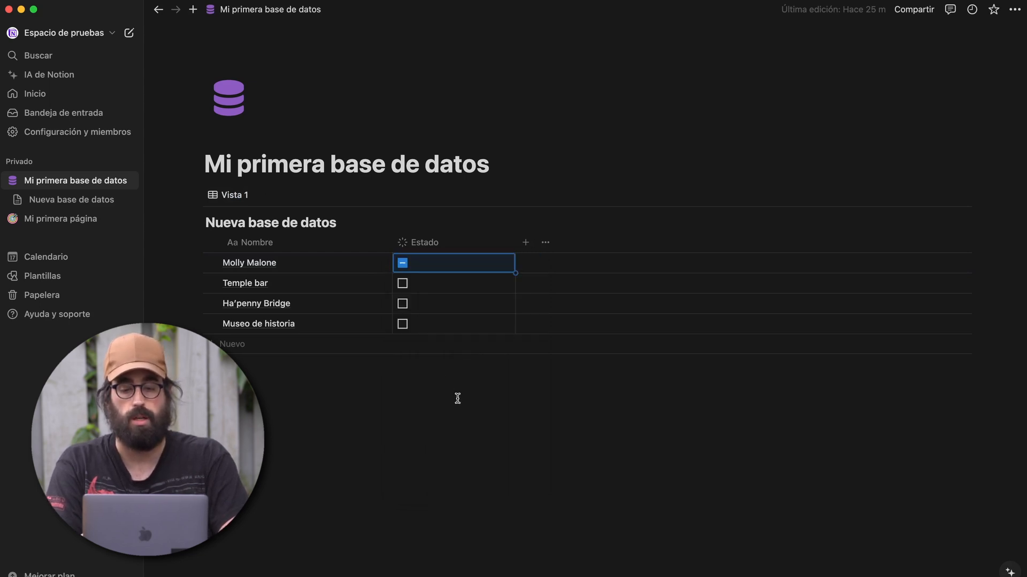
{"action": "left_click", "coordinate": [403, 263]}
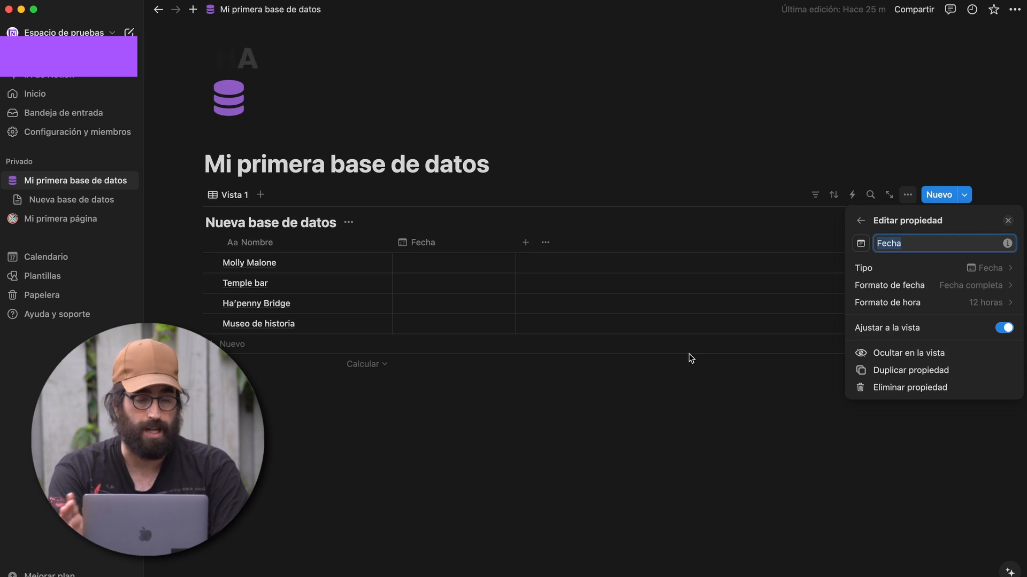
- Set the Fecha column's time format to 24 horas, then open Molly Malone's Fecha cell
{"action": "left_click", "coordinate": [932, 284]}
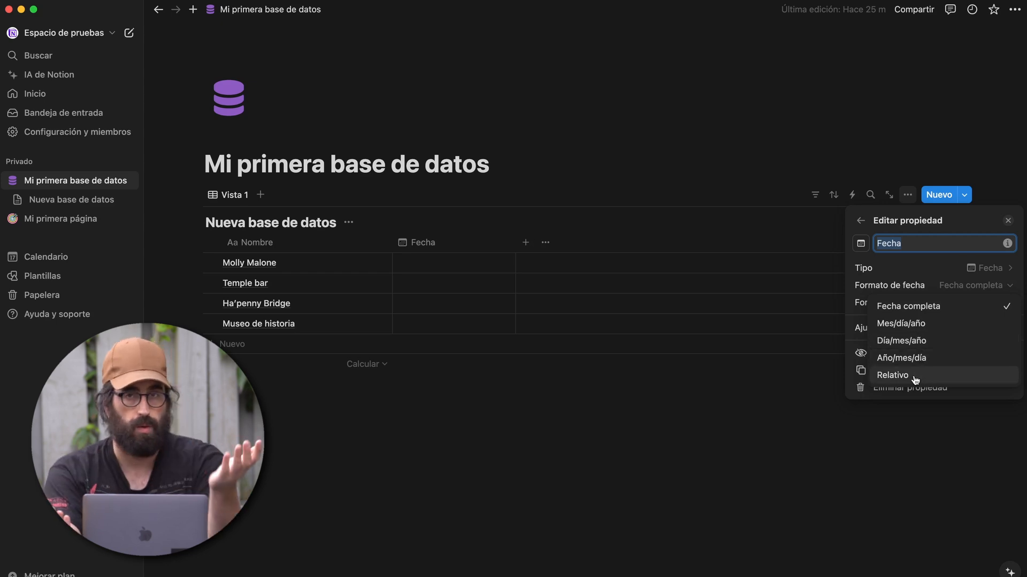
{"action": "left_click", "coordinate": [923, 309]}
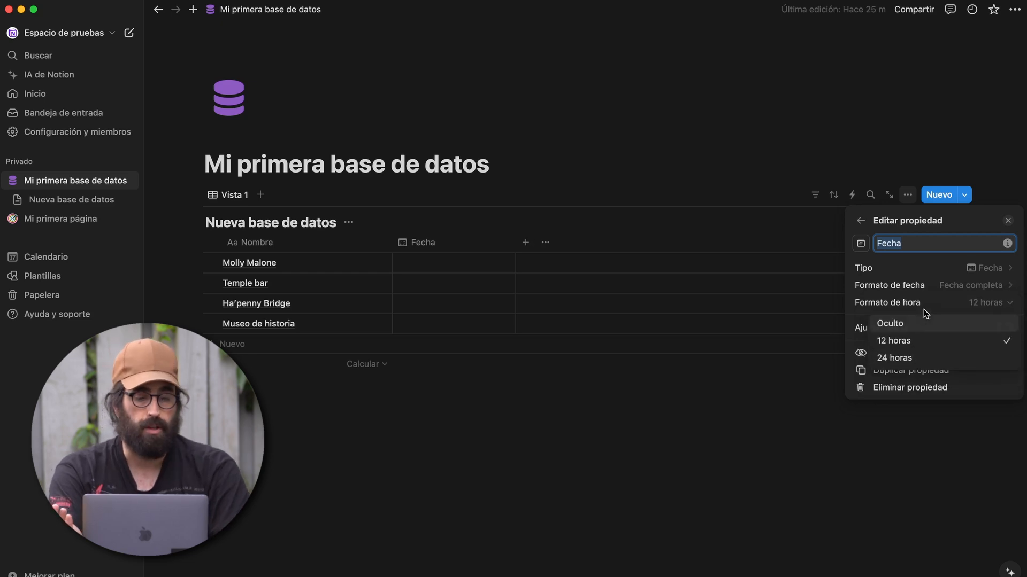
{"action": "left_click", "coordinate": [925, 357]}
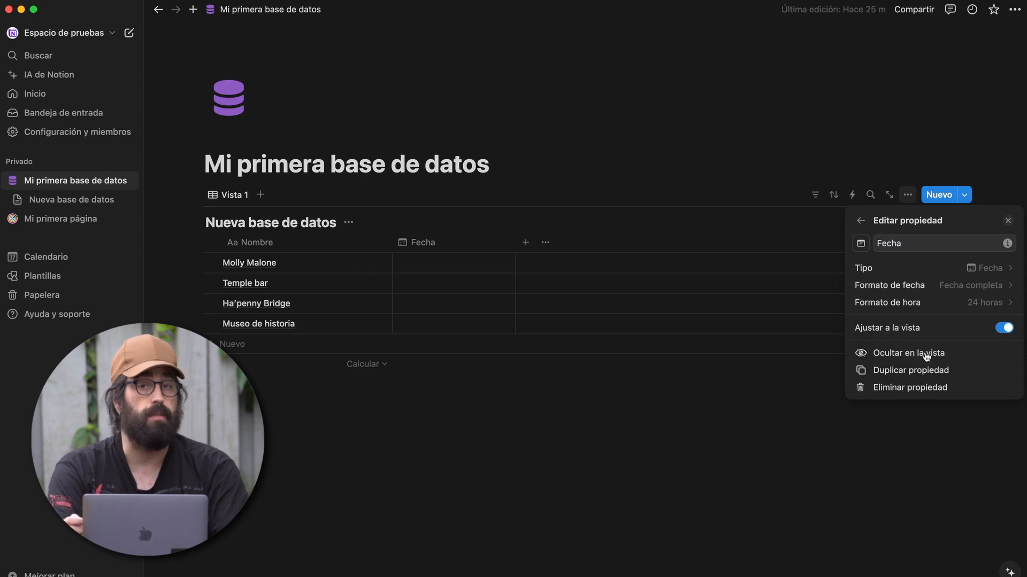
{"action": "left_click", "coordinate": [496, 178]}
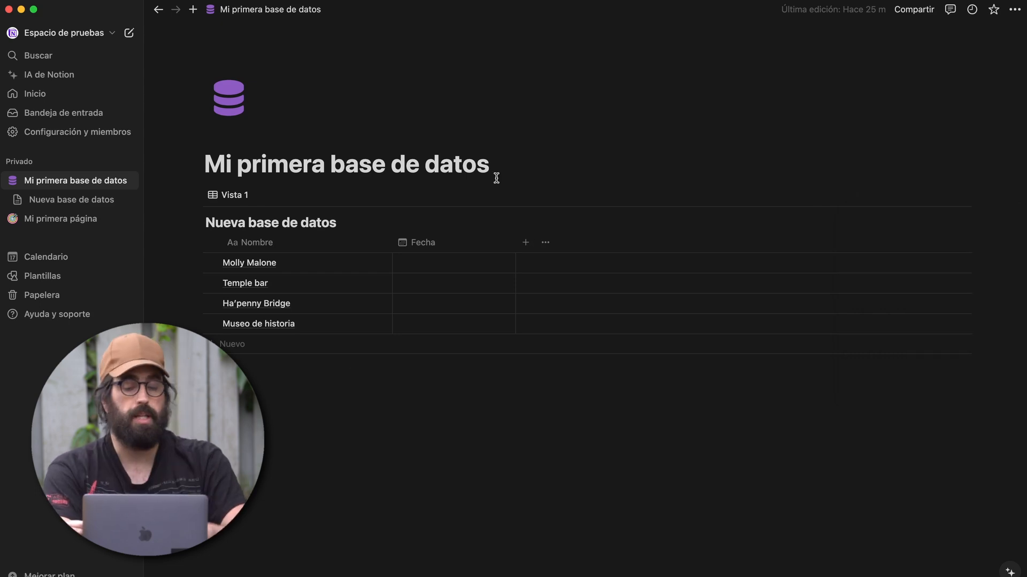
{"action": "left_click", "coordinate": [452, 261]}
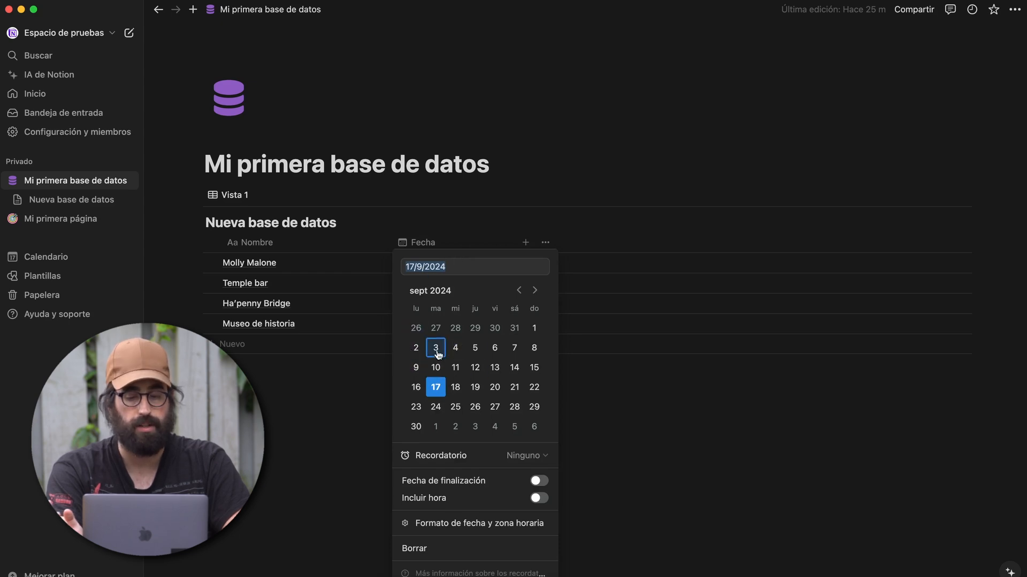
- Set Molly Malone's date to 18 September 2024 with an 'El día del evento (9:00)' reminder
{"action": "left_click", "coordinate": [435, 390]}
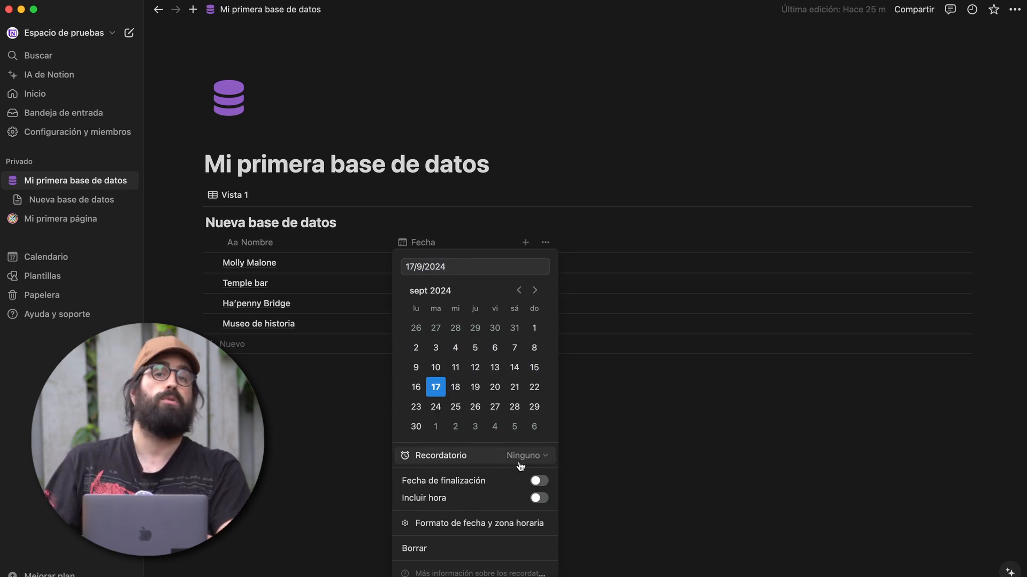
{"action": "left_click", "coordinate": [461, 390]}
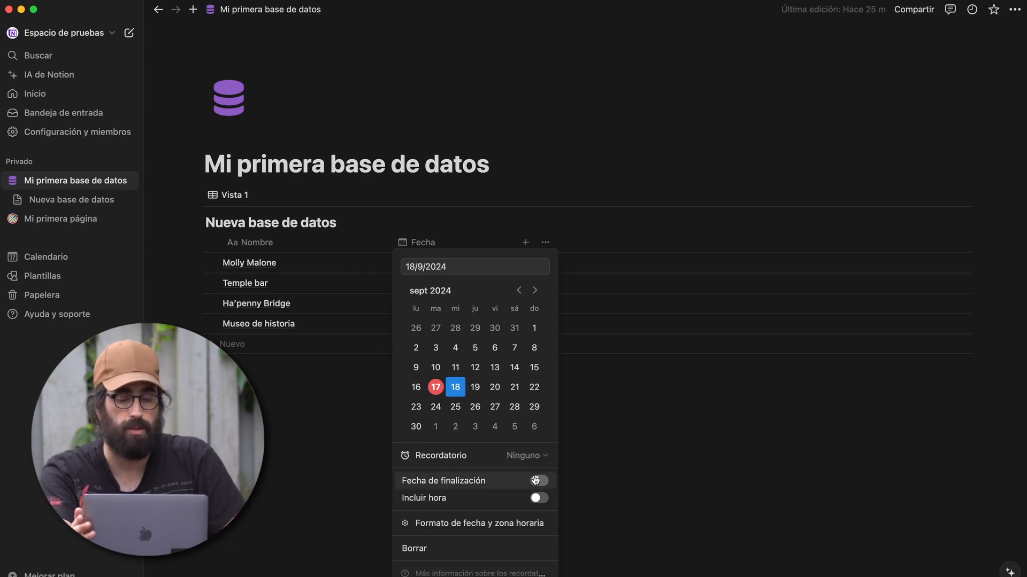
{"action": "left_click", "coordinate": [527, 455]}
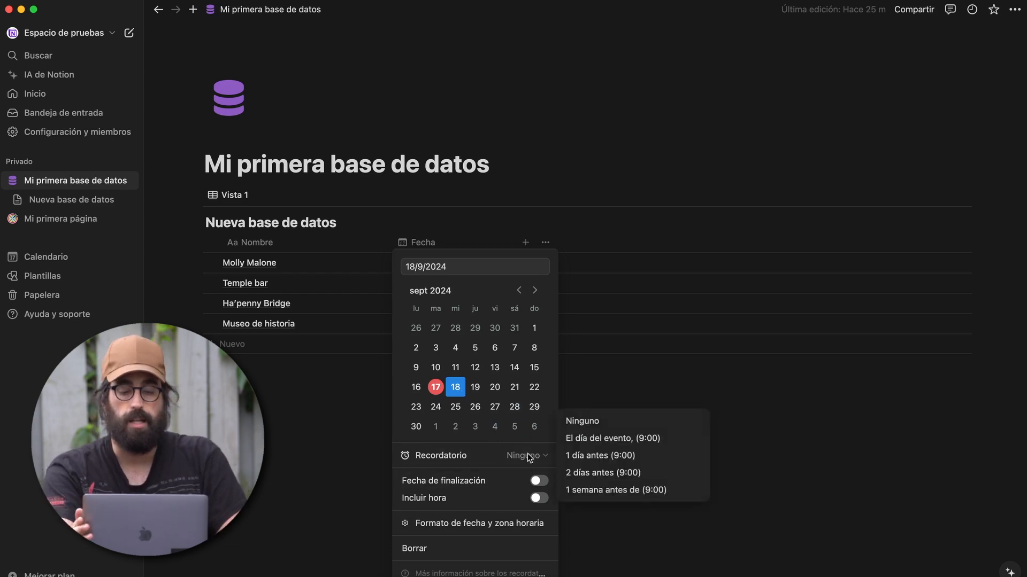
{"action": "left_click", "coordinate": [601, 439]}
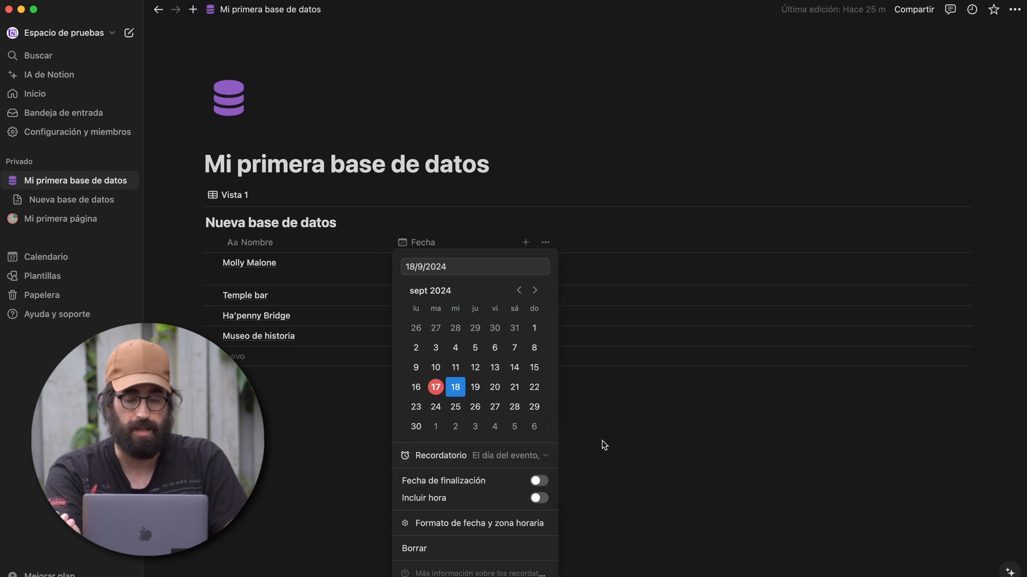
{"action": "left_click", "coordinate": [601, 447]}
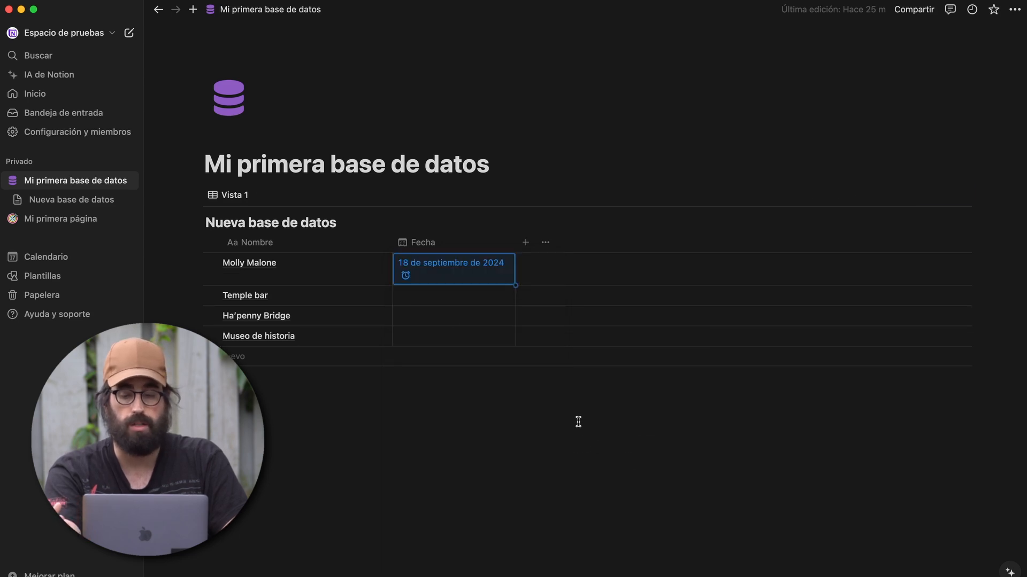
- Try a 20 September end date with time on Molly Malone's date, then remove the end date
{"action": "left_click", "coordinate": [438, 279]}
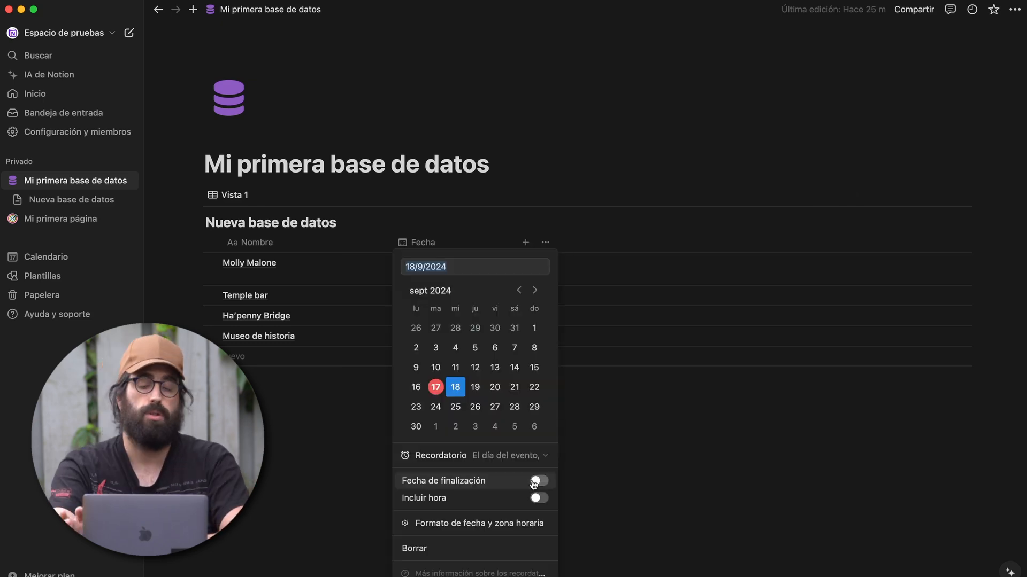
{"action": "left_click", "coordinate": [538, 481]}
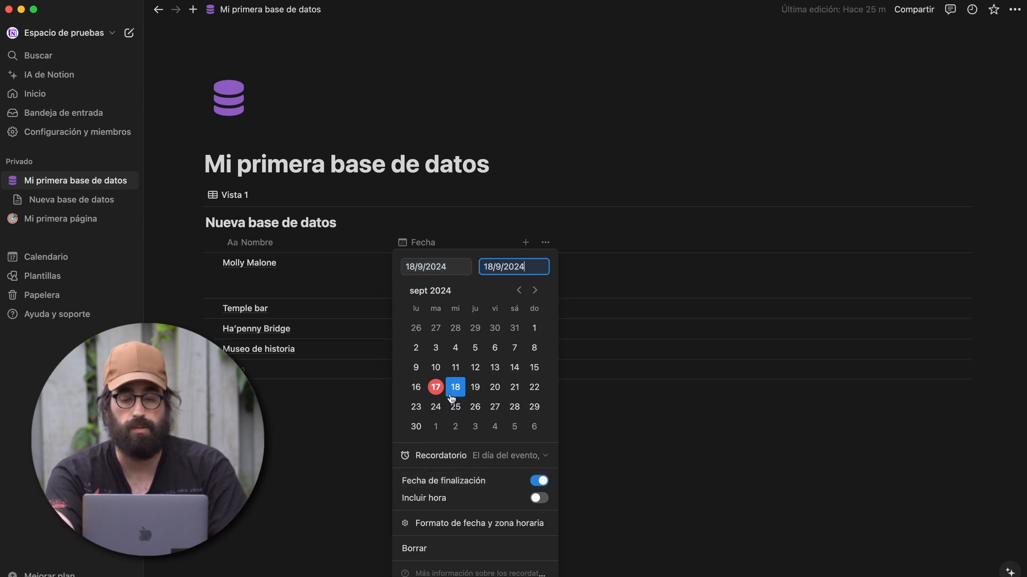
{"action": "left_click", "coordinate": [503, 394]}
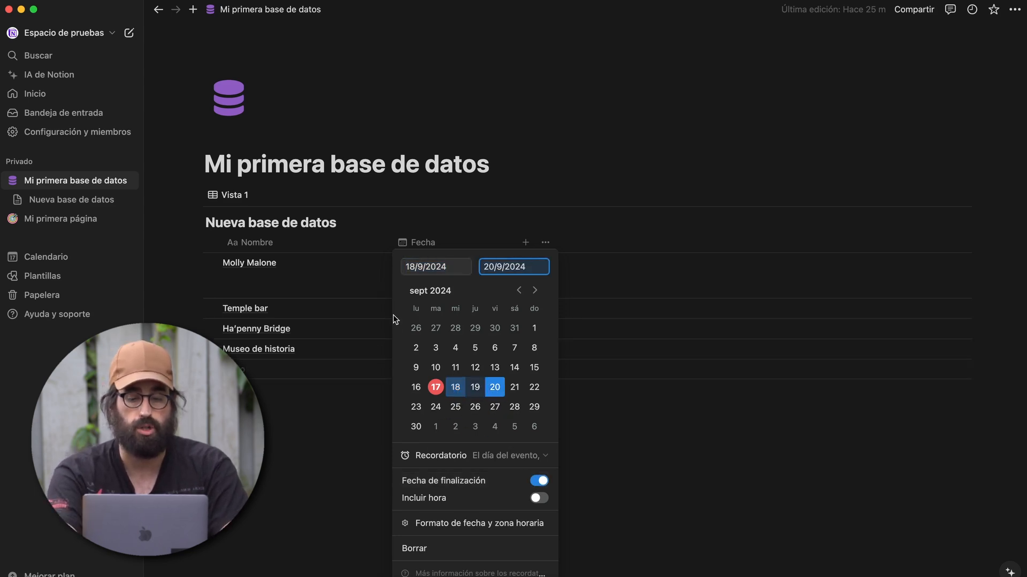
{"action": "left_click", "coordinate": [539, 498]}
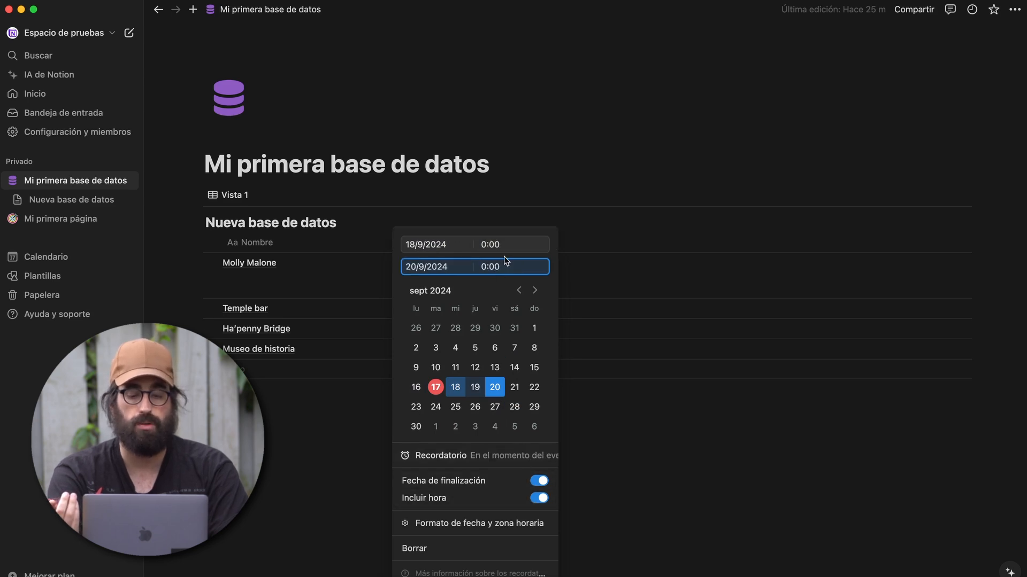
{"action": "left_click", "coordinate": [540, 480]}
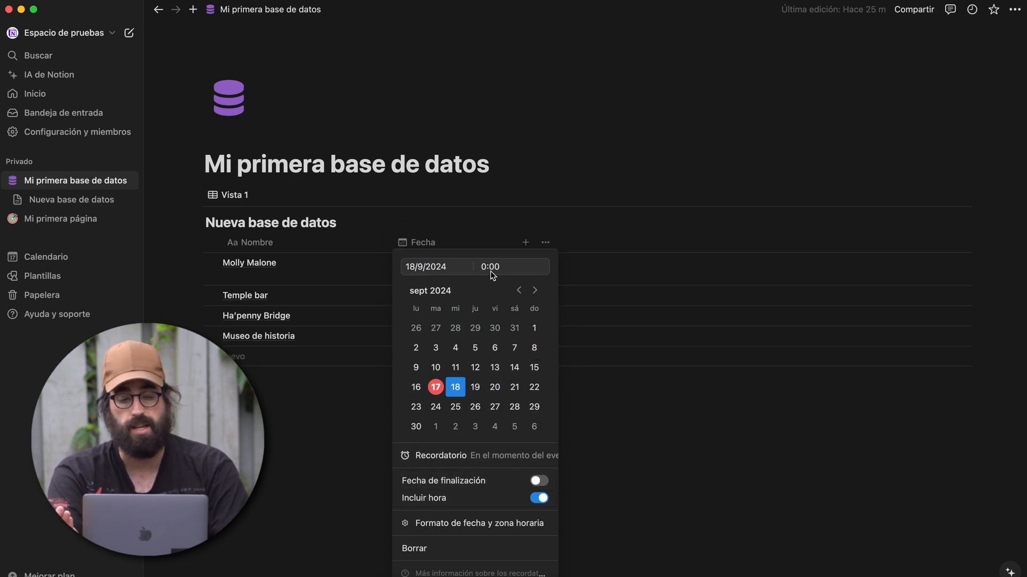
- Set the start time to 14:00, review the date format options, then clear the date
{"action": "key", "text": "BackSpace"}
{"action": "type", "text": "14"}
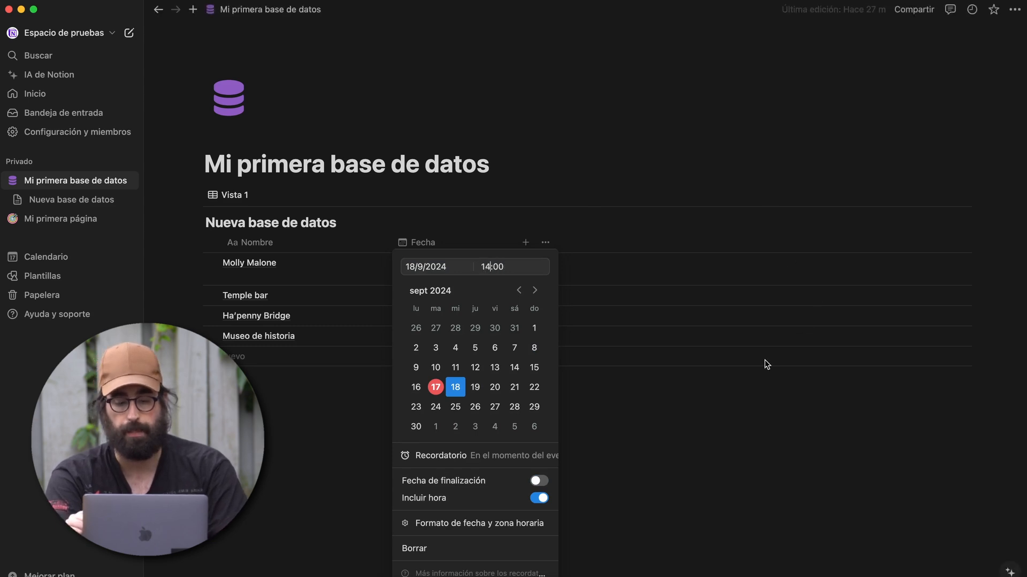
{"action": "mouse_move", "coordinate": [460, 527]}
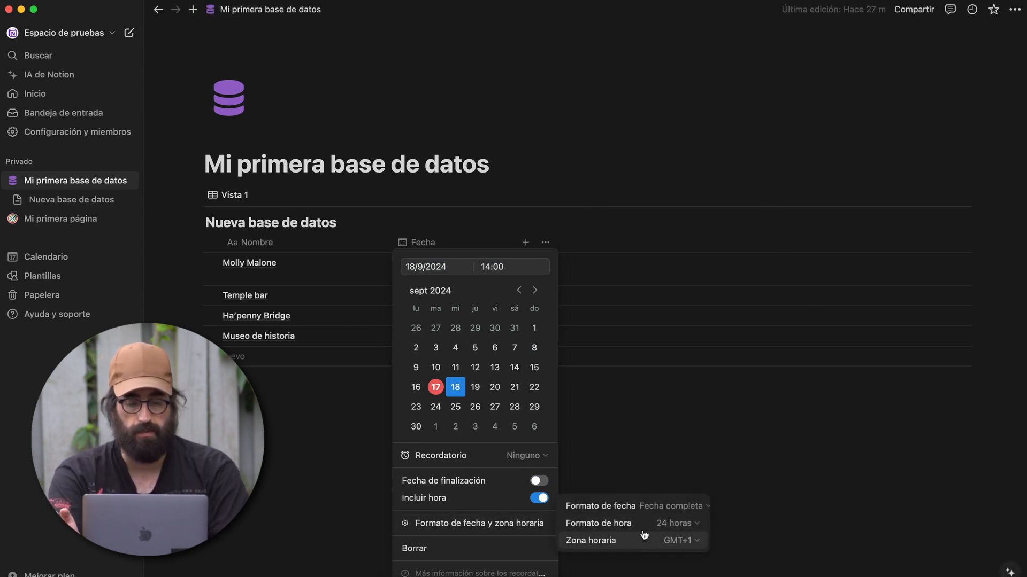
{"action": "left_click", "coordinate": [647, 507]}
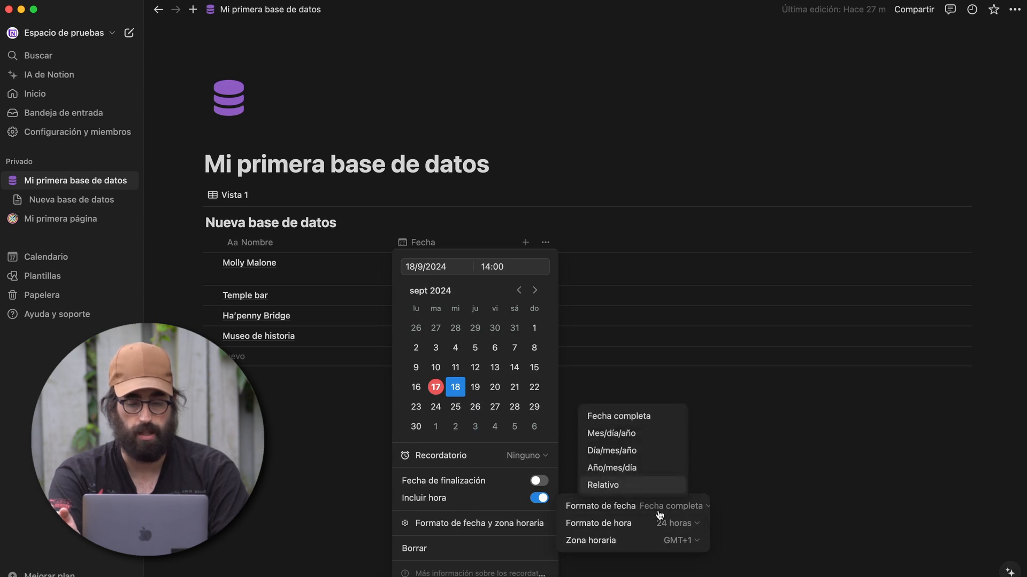
{"action": "left_click", "coordinate": [656, 510]}
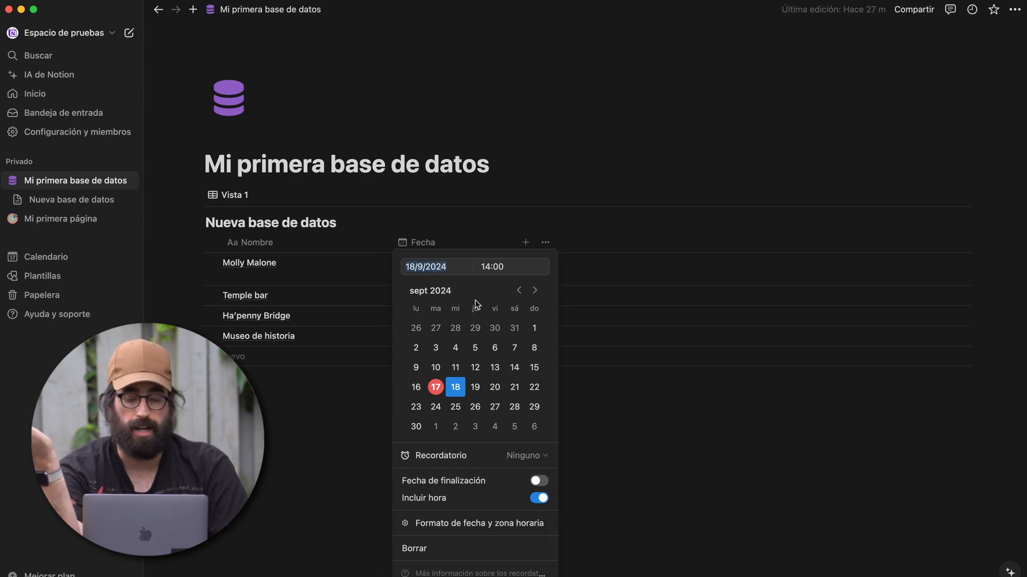
{"action": "left_click", "coordinate": [416, 546]}
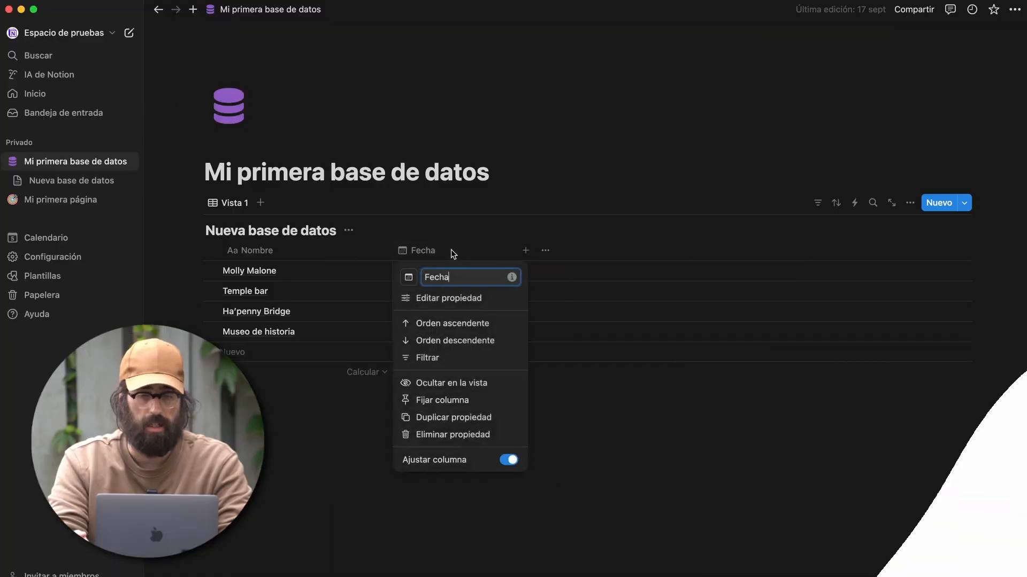
- Change the Fecha property's type to Fecha de creación
{"action": "left_click", "coordinate": [457, 308]}
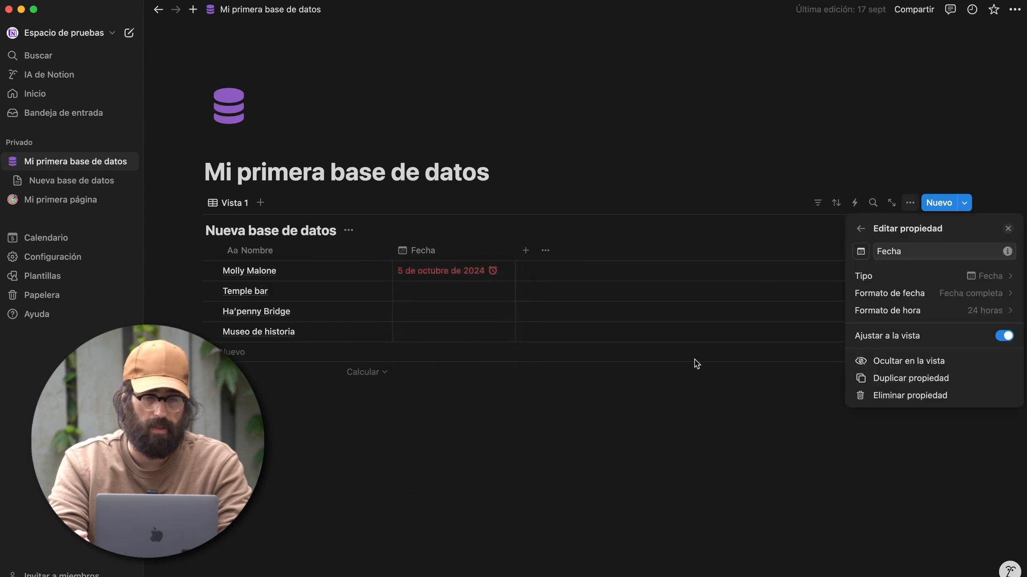
{"action": "left_click", "coordinate": [968, 277]}
{"action": "scroll", "coordinate": [920, 394], "scroll_direction": "down", "scroll_amount": 2}
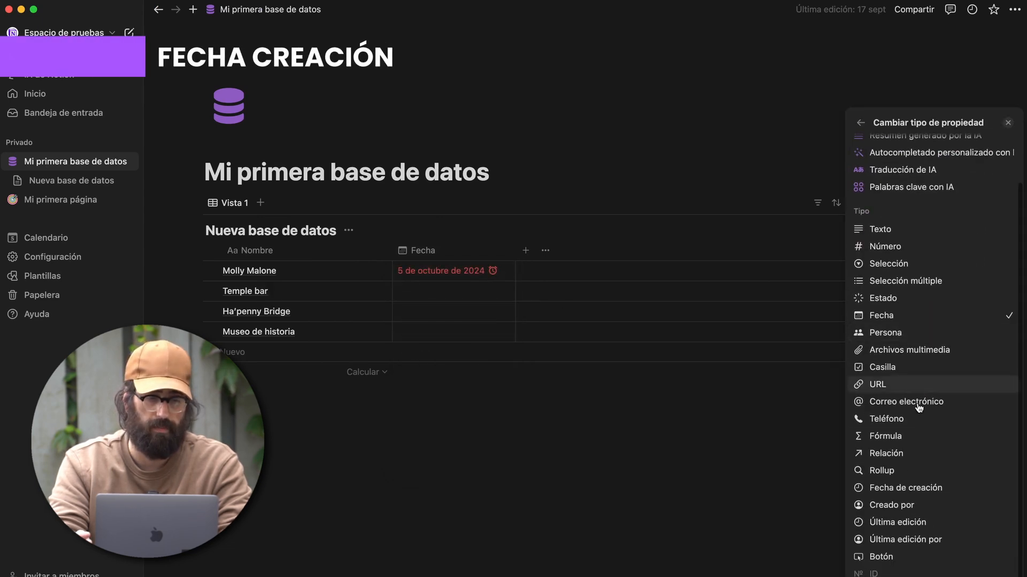
{"action": "left_click", "coordinate": [978, 490]}
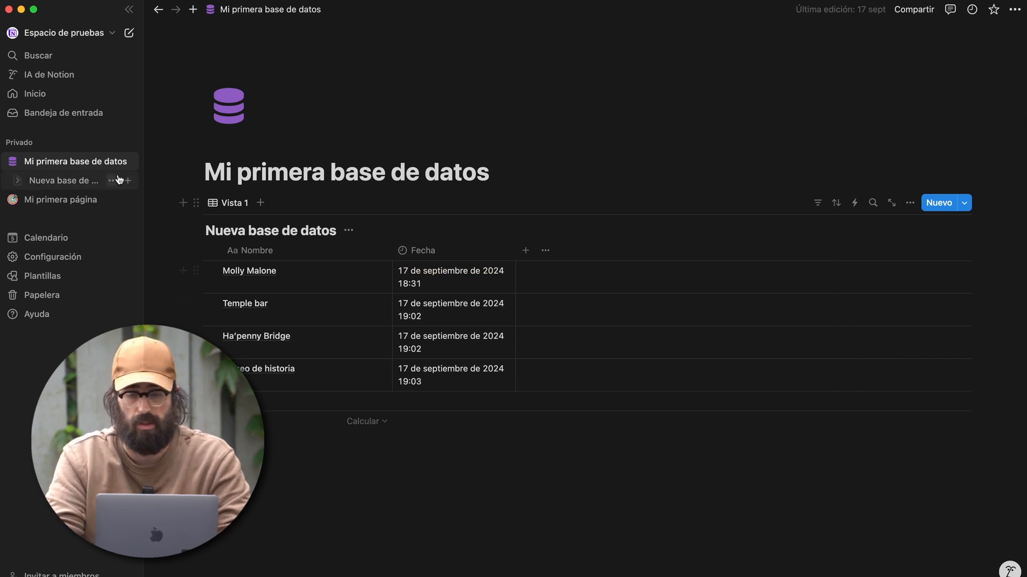
- Add a new fifth row stamped 5 de octubre de 2024 16:25
{"action": "left_click", "coordinate": [238, 402]}
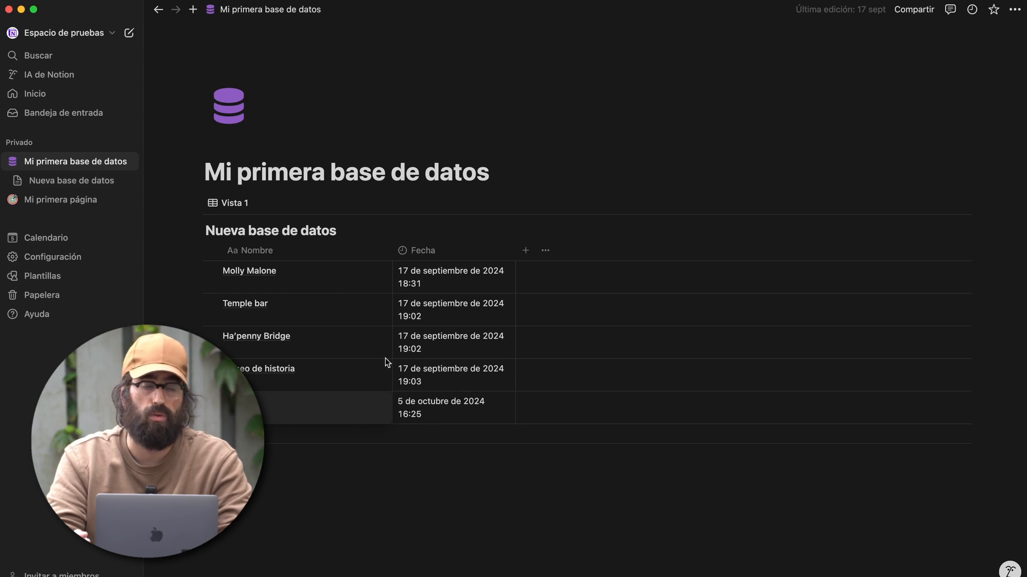
{"action": "left_click", "coordinate": [443, 408]}
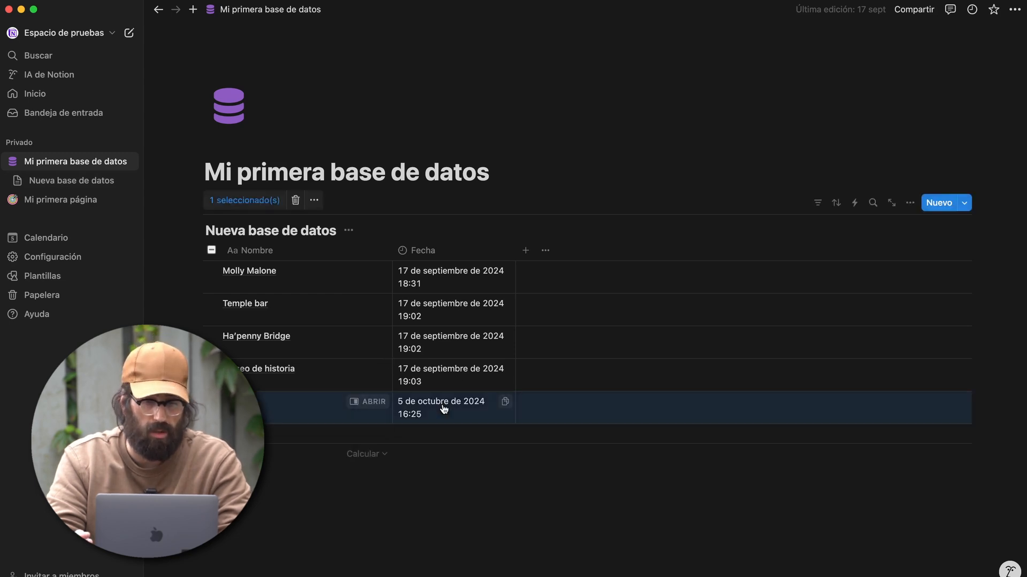
{"action": "left_click", "coordinate": [443, 385]}
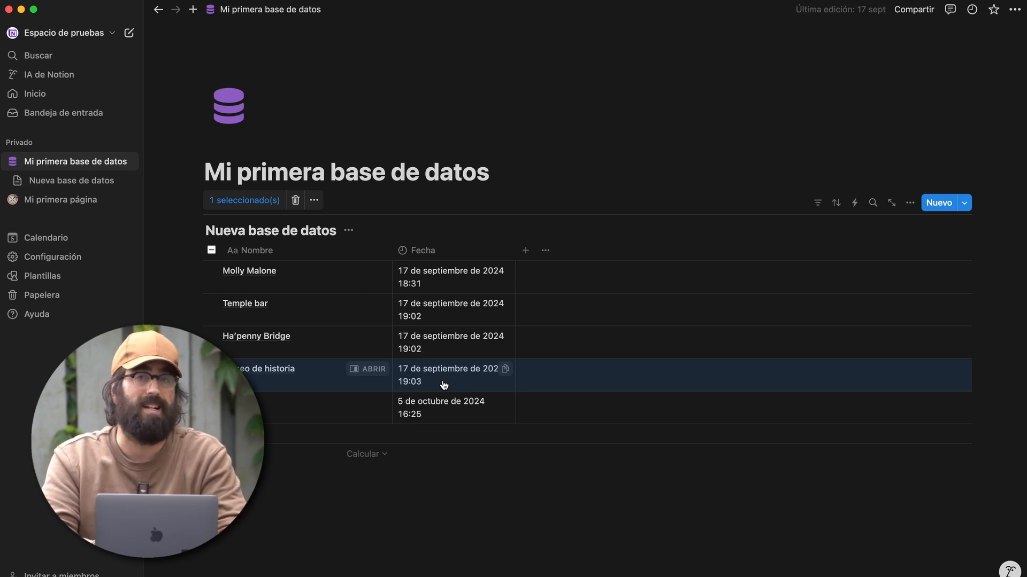
- Review the Fecha column's date and time format options without changing them
{"action": "left_click", "coordinate": [434, 252]}
{"action": "left_click", "coordinate": [444, 295]}
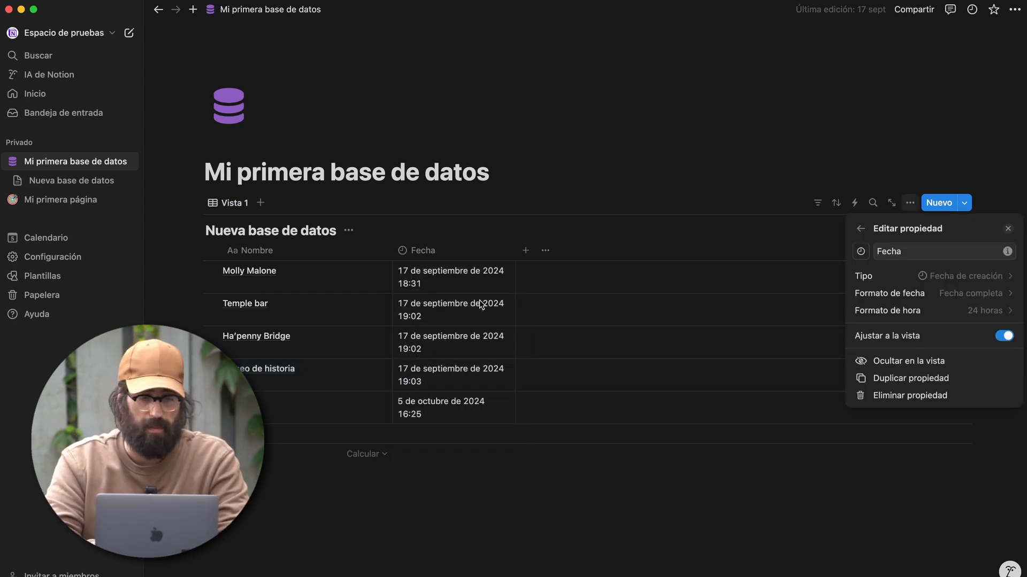
{"action": "left_click", "coordinate": [872, 293]}
{"action": "left_click", "coordinate": [853, 307]}
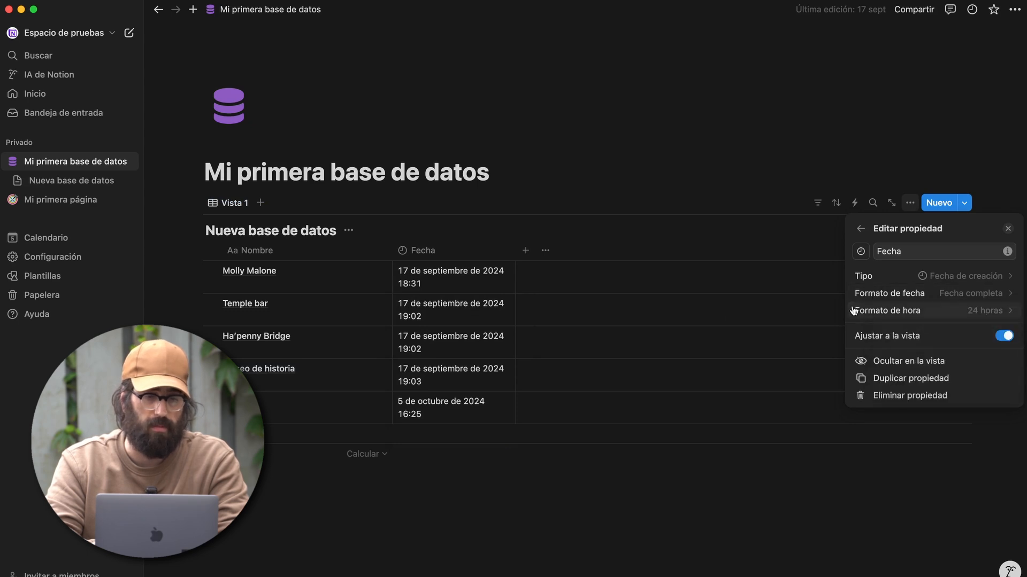
{"action": "left_click", "coordinate": [874, 311]}
{"action": "left_click", "coordinate": [469, 252]}
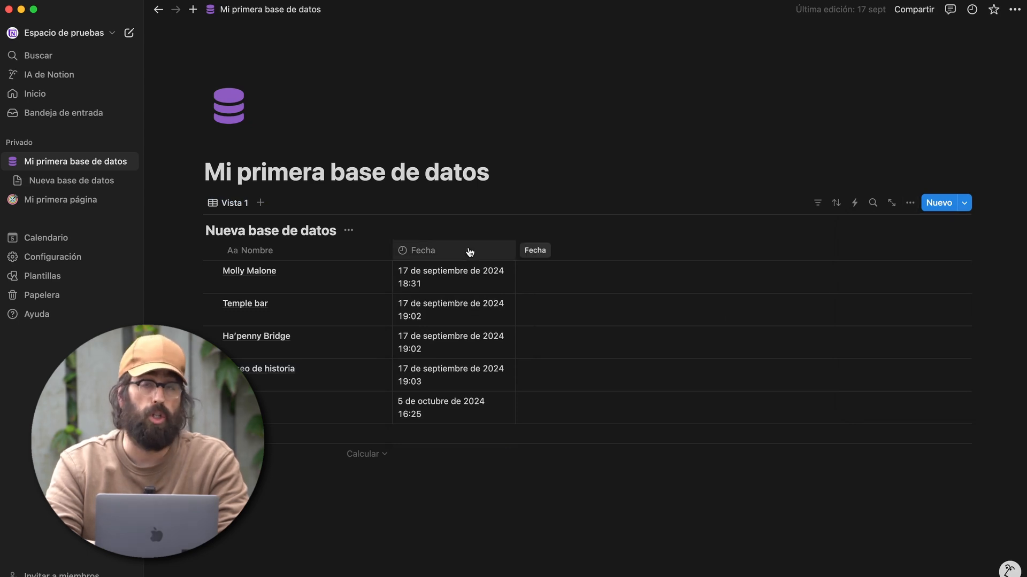
- Change the Fecha property's type to Última edición
{"action": "left_click", "coordinate": [470, 252]}
{"action": "left_click", "coordinate": [470, 293]}
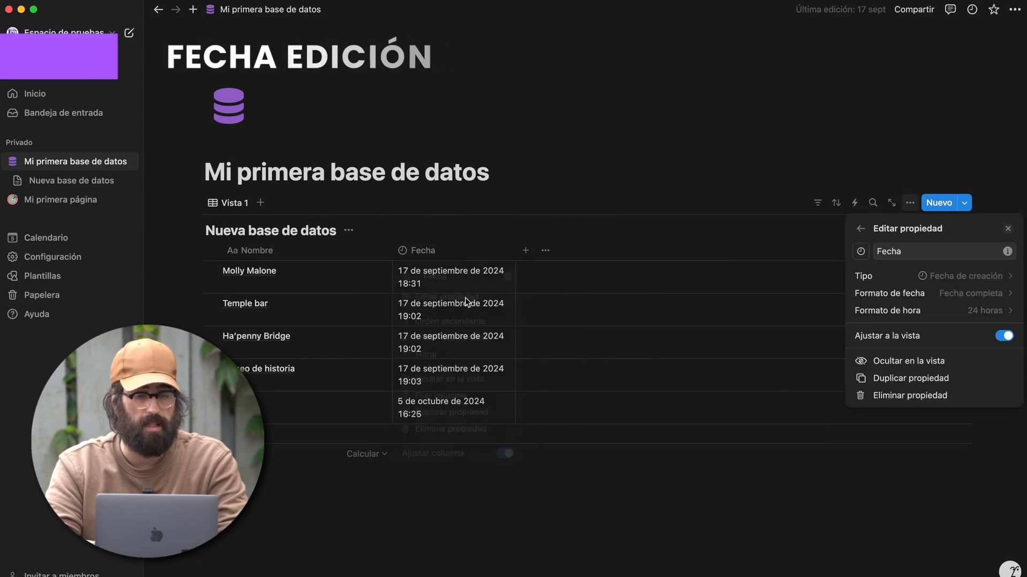
{"action": "left_click", "coordinate": [875, 277]}
{"action": "scroll", "coordinate": [925, 481], "scroll_direction": "down", "scroll_amount": 2}
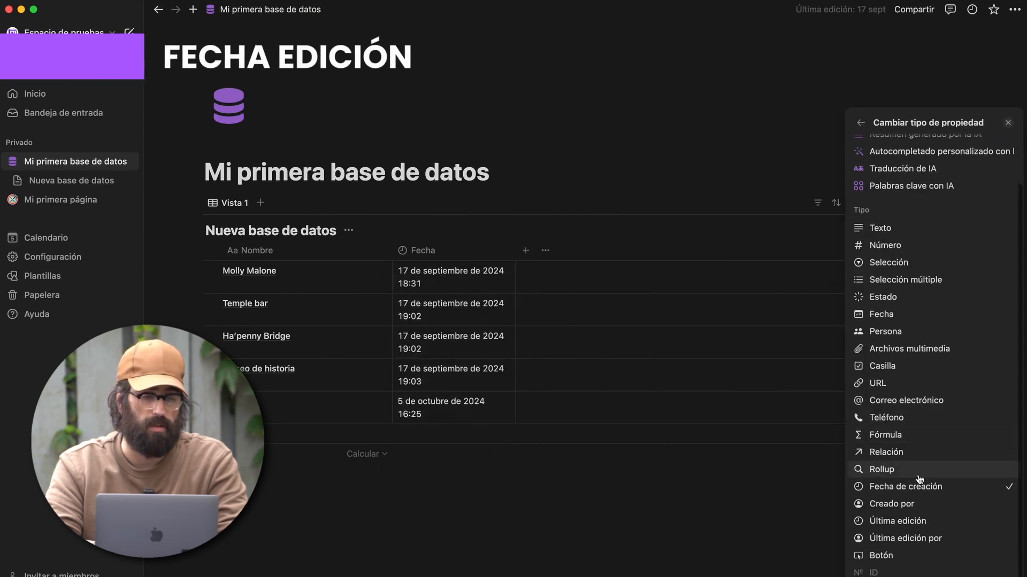
{"action": "left_click", "coordinate": [904, 522]}
{"action": "left_click", "coordinate": [581, 501]}
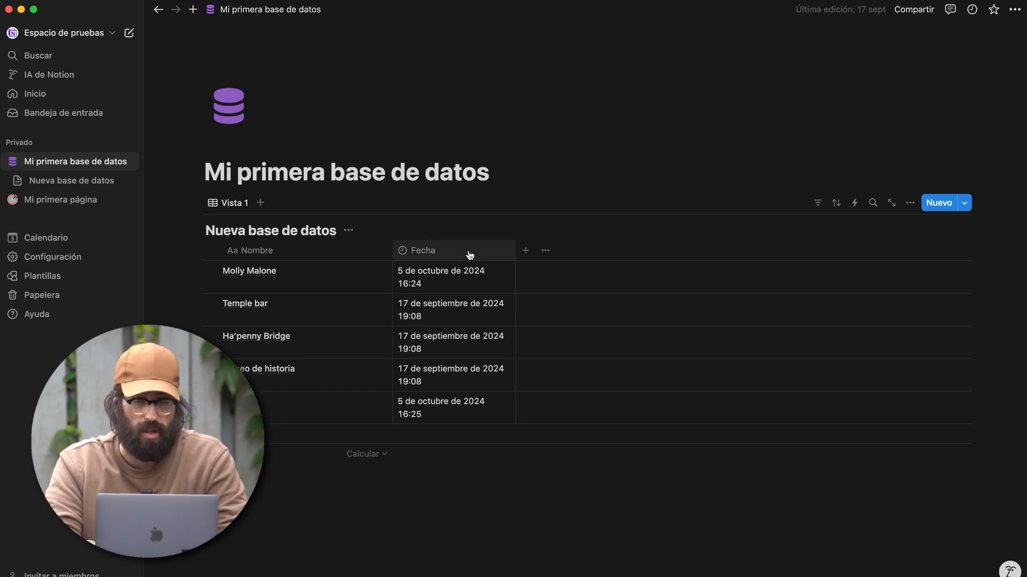
- Peek at Molly Malone's page, then rename Temple bar to 'Temple barr'
{"action": "left_click", "coordinate": [378, 277]}
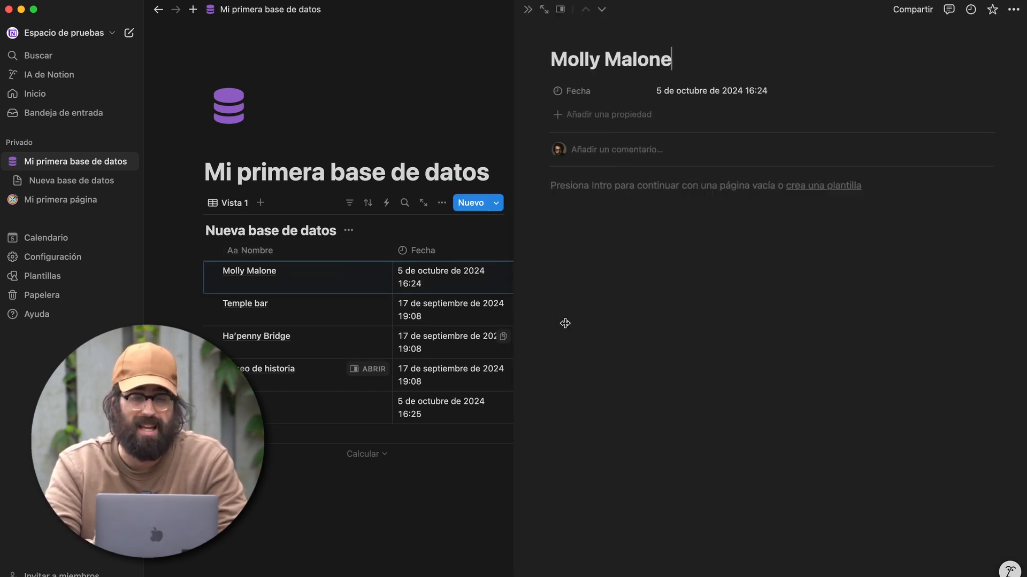
{"action": "left_click", "coordinate": [531, 9]}
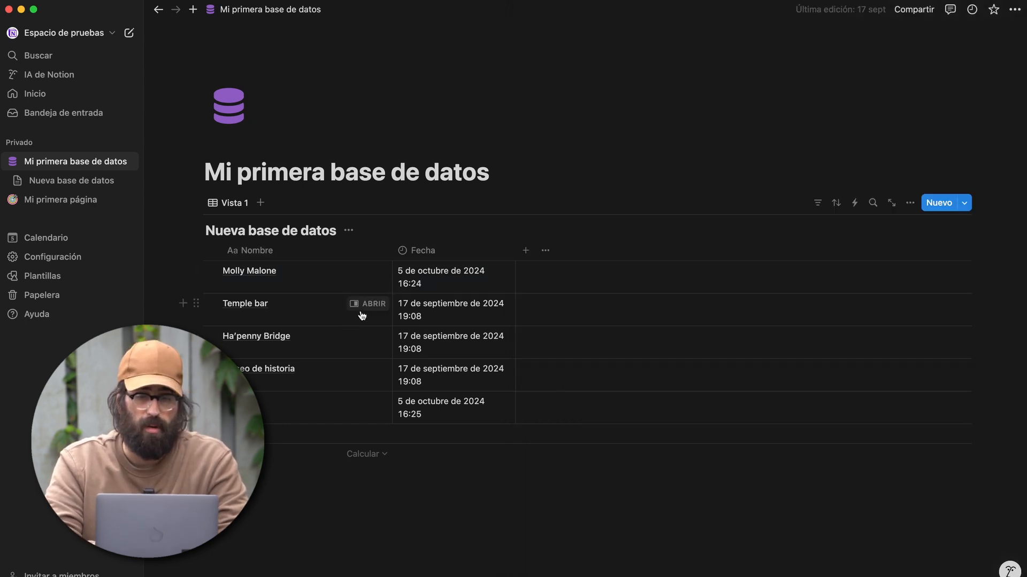
{"action": "left_click", "coordinate": [314, 312]}
{"action": "type", "text": "r"}
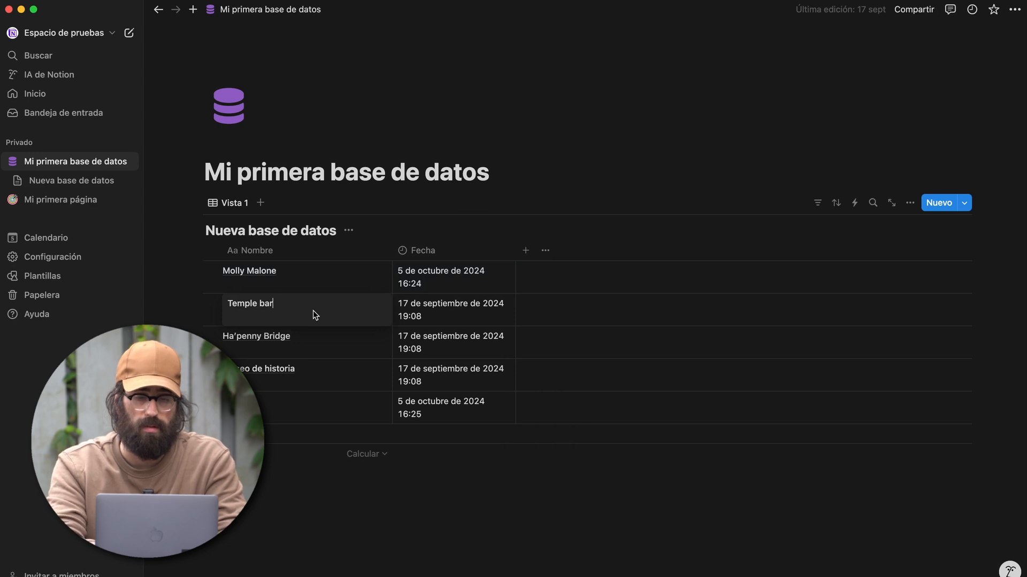
{"action": "key", "text": "Return"}
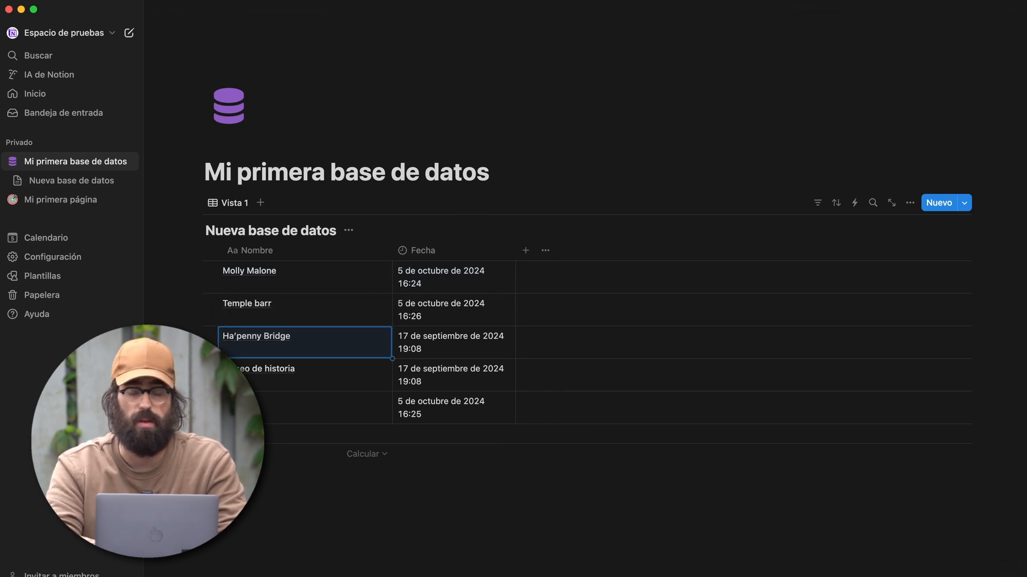
- Edit the Ha'penny Bridge and Museo de historia pages in side peek to refresh their dates
{"action": "left_click", "coordinate": [368, 337]}
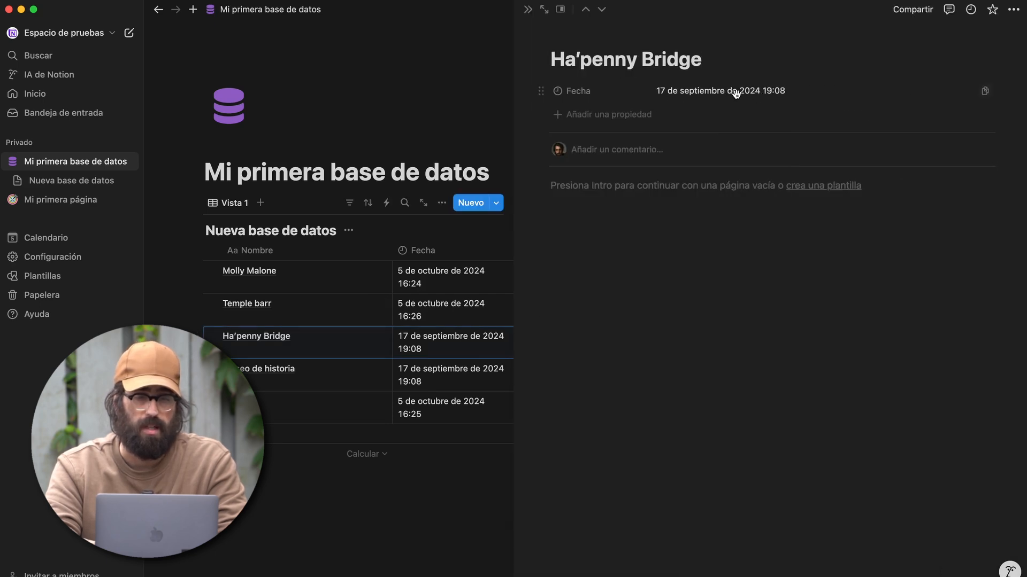
{"action": "left_click", "coordinate": [606, 229]}
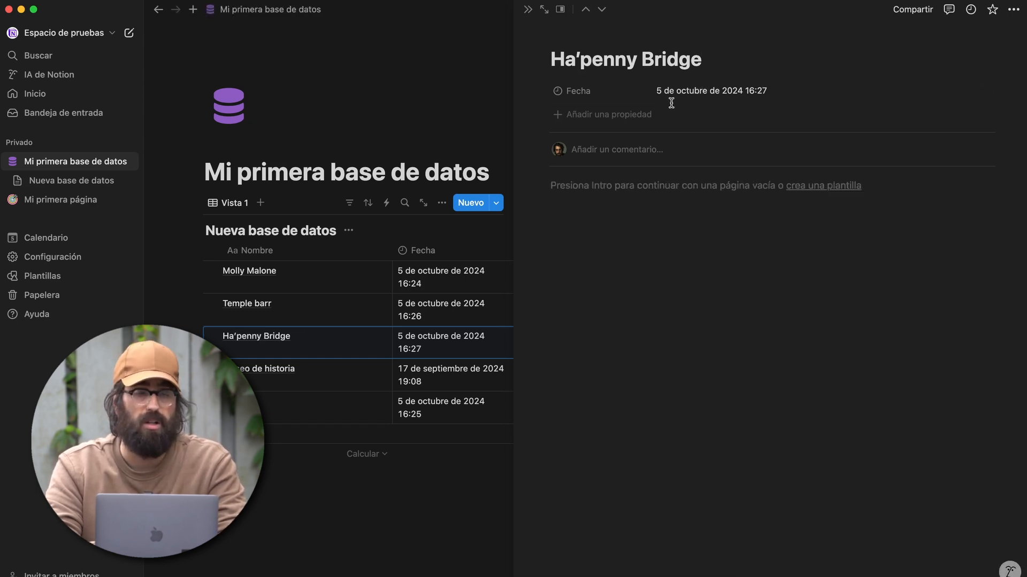
{"action": "left_click", "coordinate": [355, 451]}
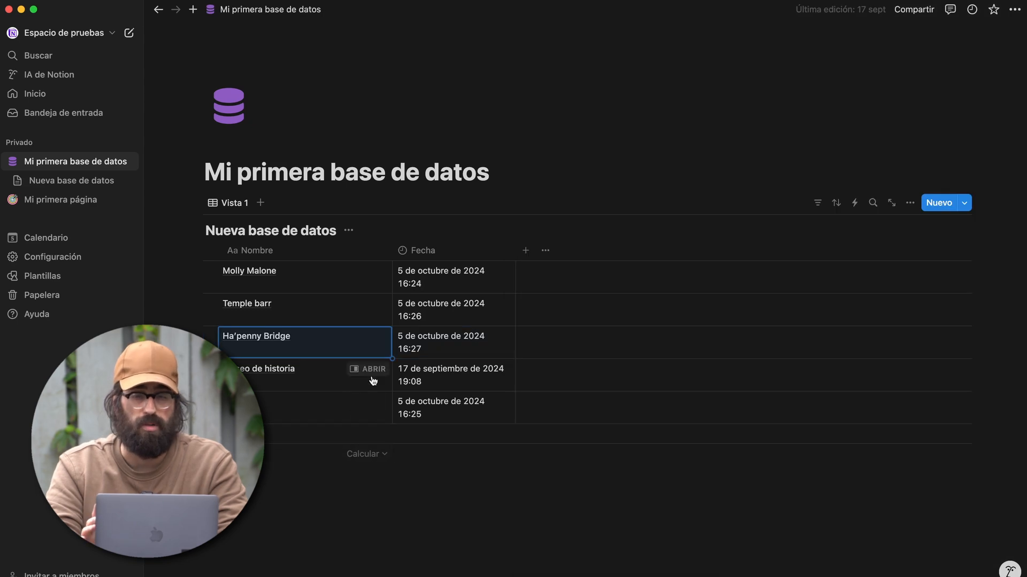
{"action": "left_click", "coordinate": [374, 370]}
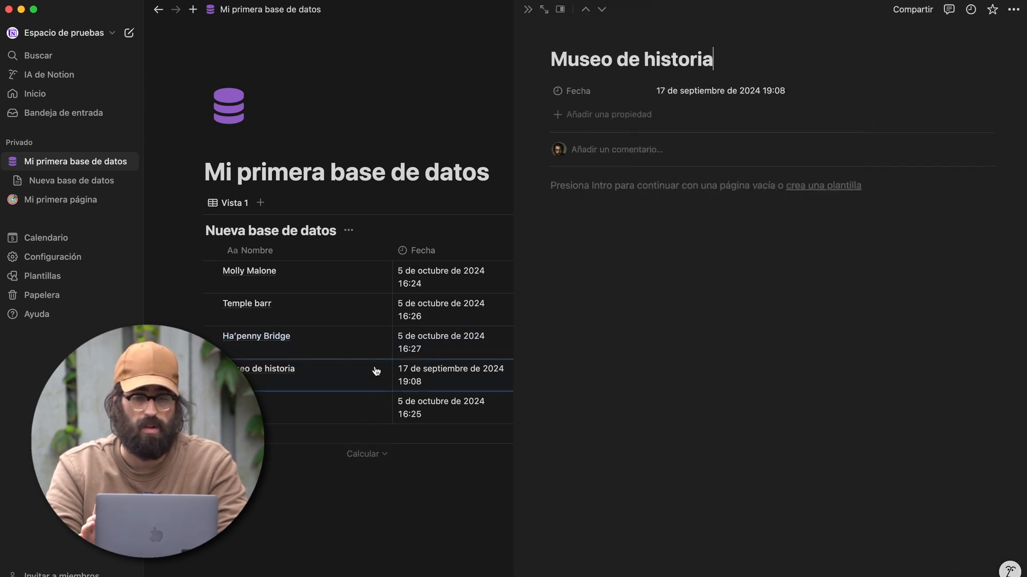
{"action": "left_click", "coordinate": [584, 187]}
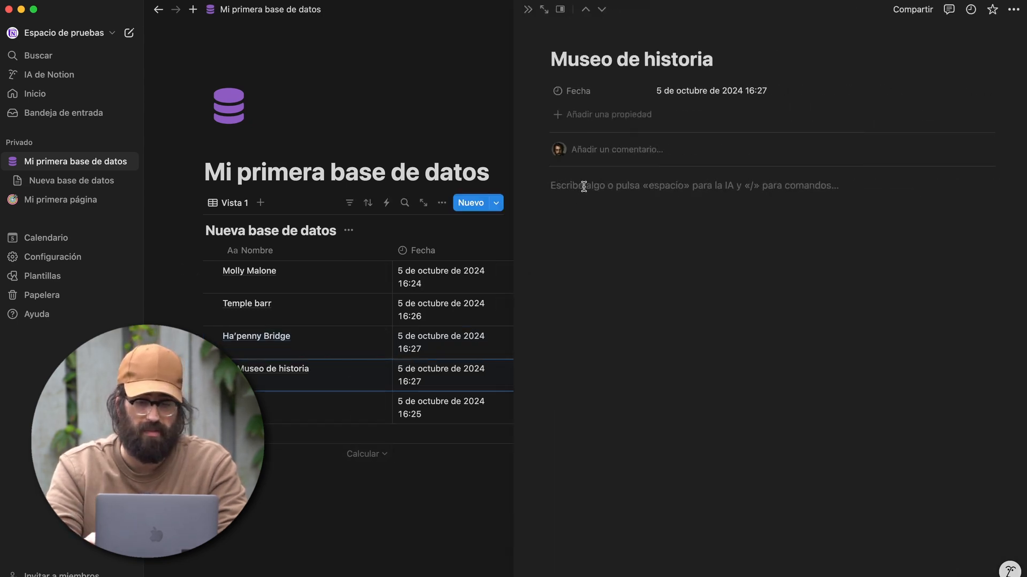
{"action": "key", "text": "BackSpace"}
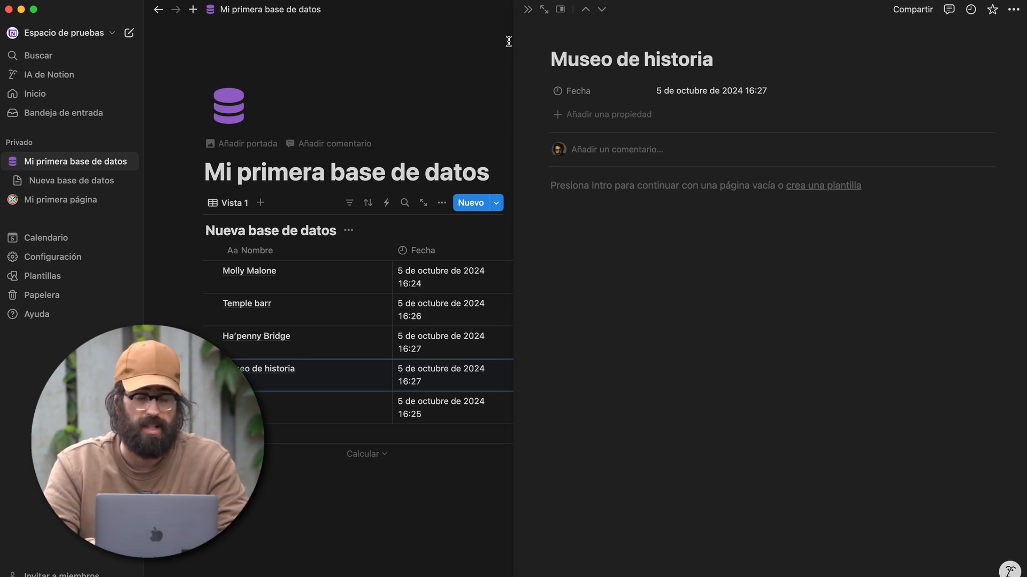
{"action": "key", "text": "Escape"}
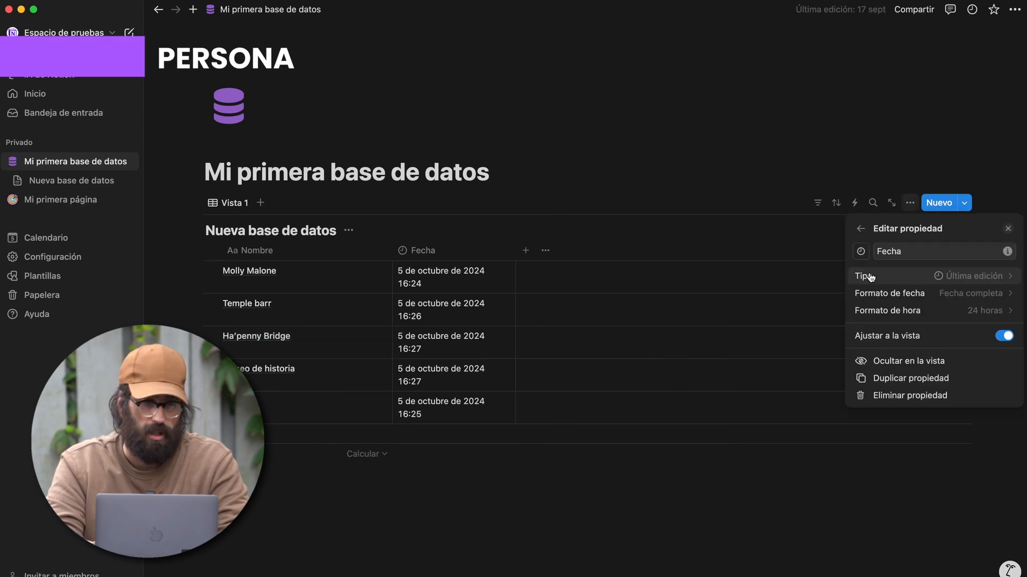
- Change Fecha to a Persona property and assign the workspace user to Molly Malone
{"action": "left_click", "coordinate": [871, 275]}
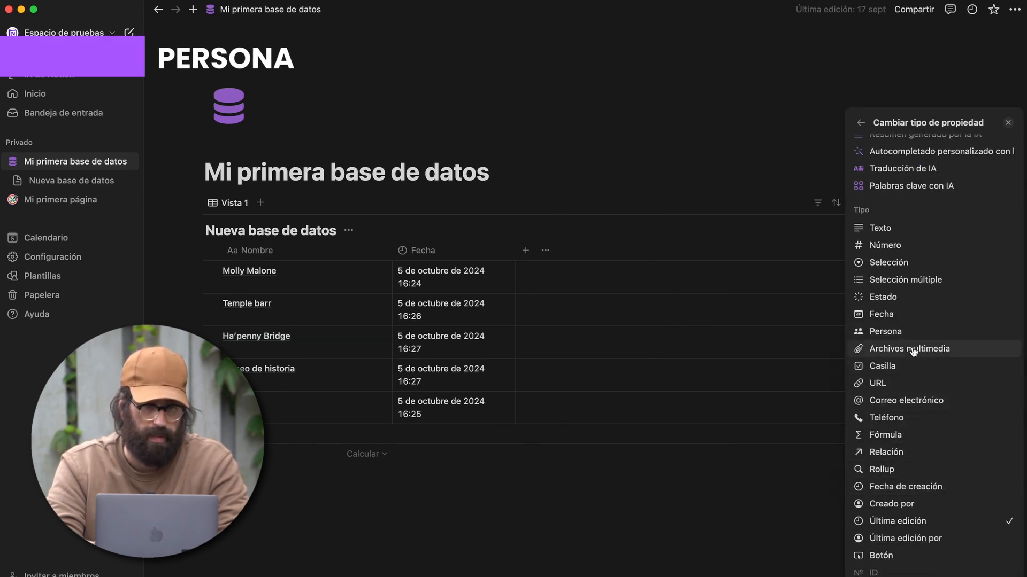
{"action": "left_click", "coordinate": [885, 331]}
{"action": "left_click", "coordinate": [476, 279]}
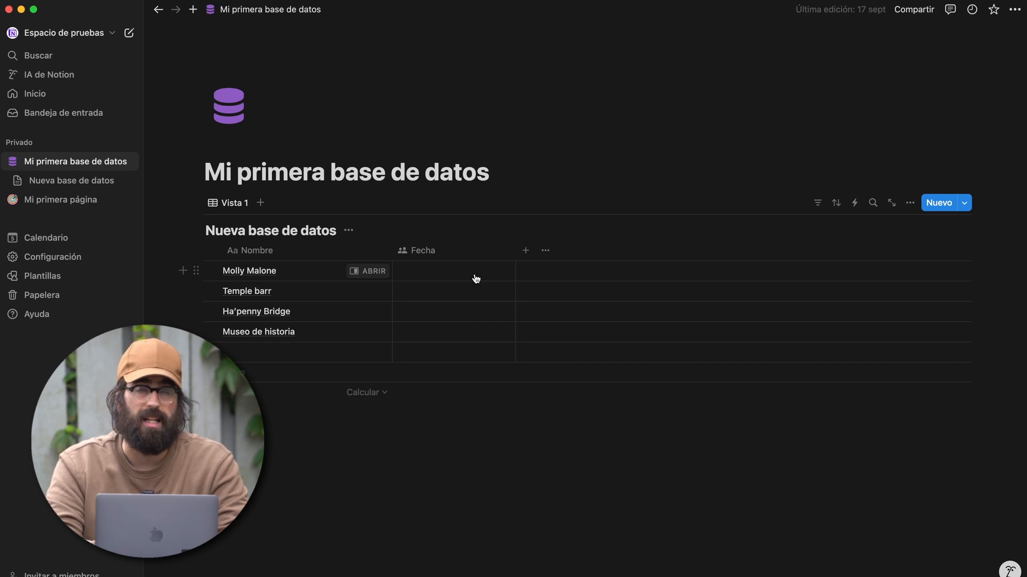
{"action": "left_click", "coordinate": [476, 279]}
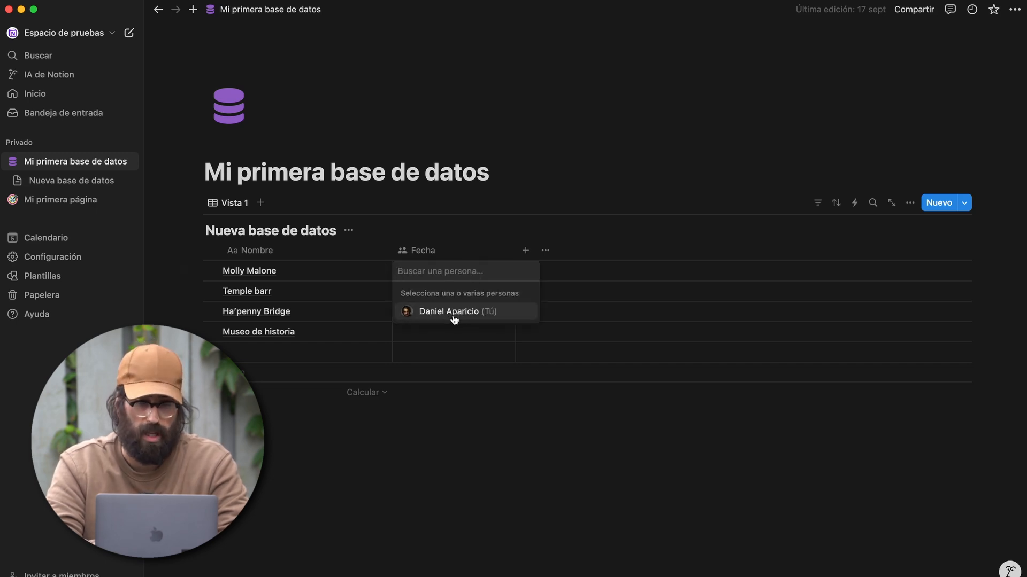
{"action": "left_click", "coordinate": [438, 318]}
{"action": "key", "text": "Escape"}
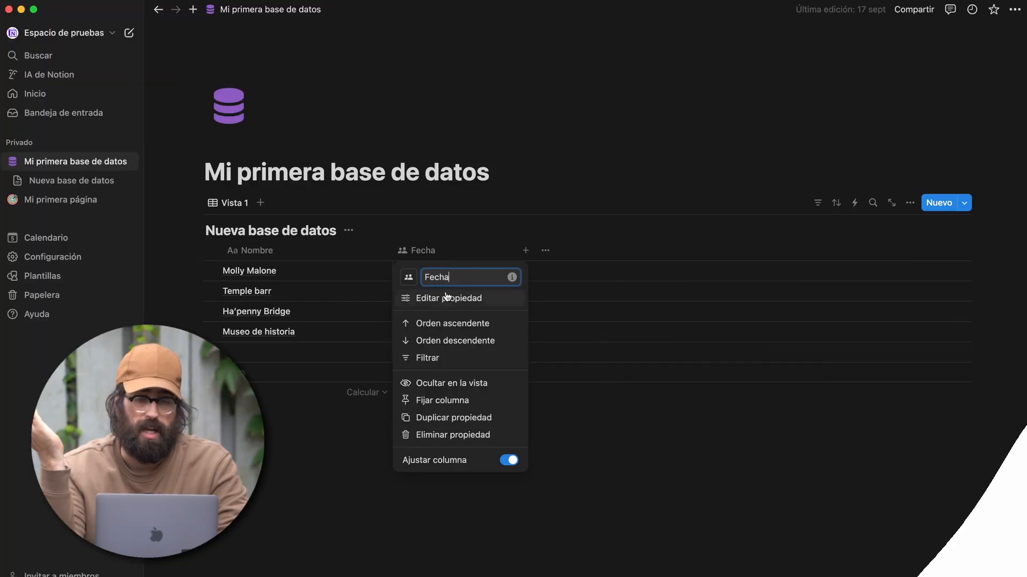
- Keep Fecha's people limit at Sin límite, default it to Creado por, and add a sixth row
{"action": "left_click", "coordinate": [447, 298]}
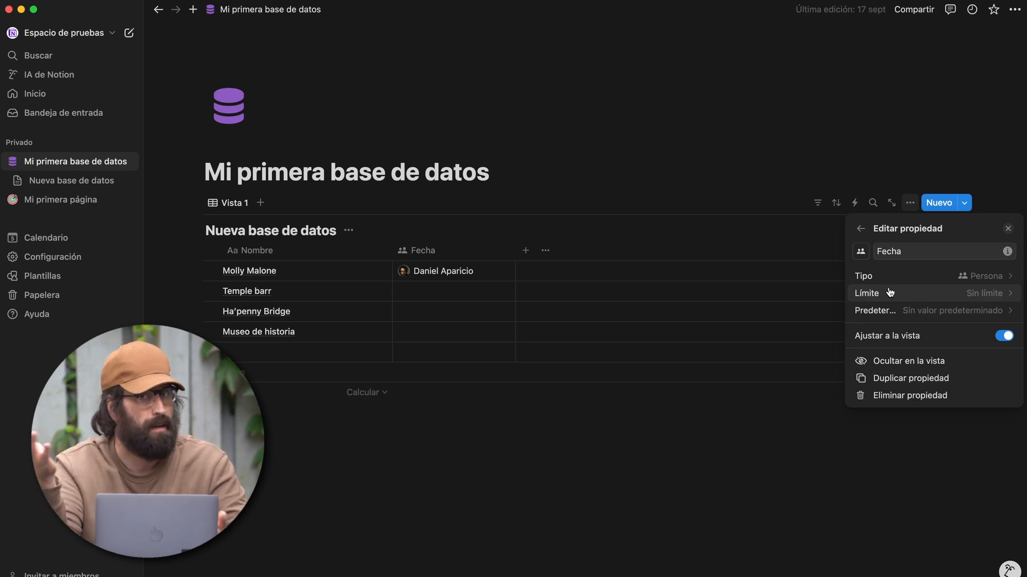
{"action": "left_click", "coordinate": [890, 292]}
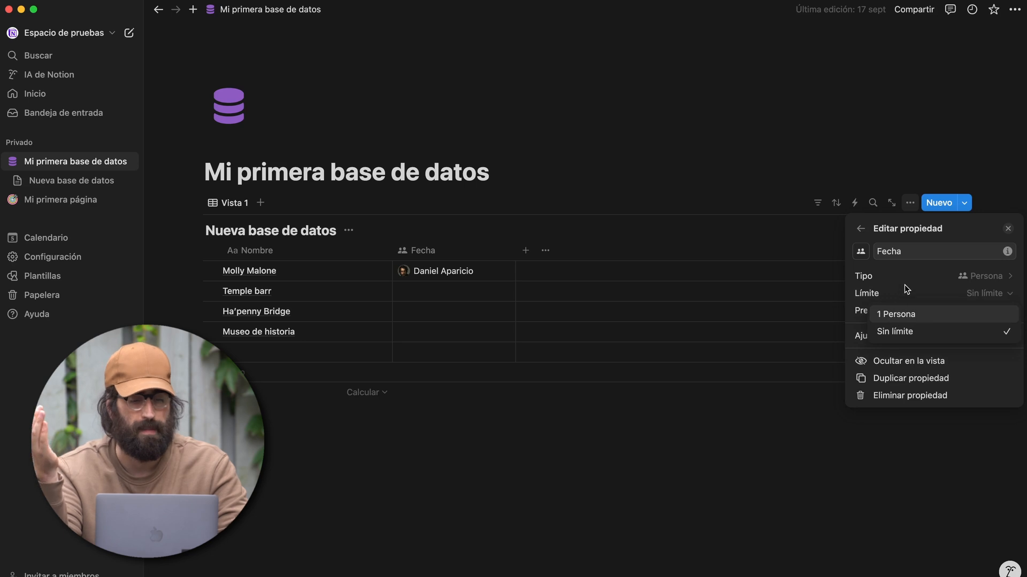
{"action": "left_click", "coordinate": [915, 294]}
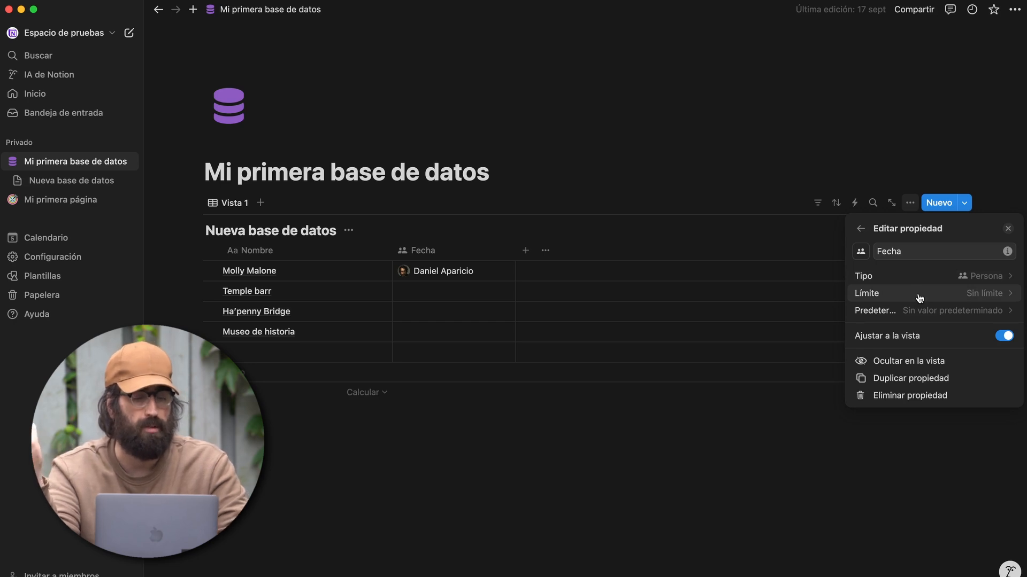
{"action": "left_click", "coordinate": [909, 310]}
{"action": "left_click", "coordinate": [894, 313]}
{"action": "left_click", "coordinate": [895, 313]}
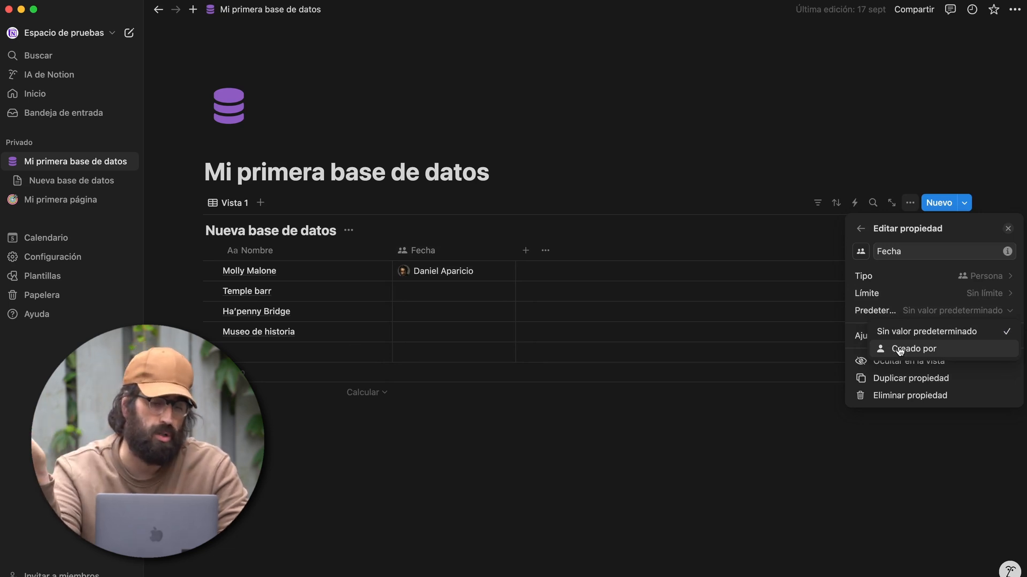
{"action": "left_click", "coordinate": [900, 350]}
{"action": "left_click", "coordinate": [252, 373]}
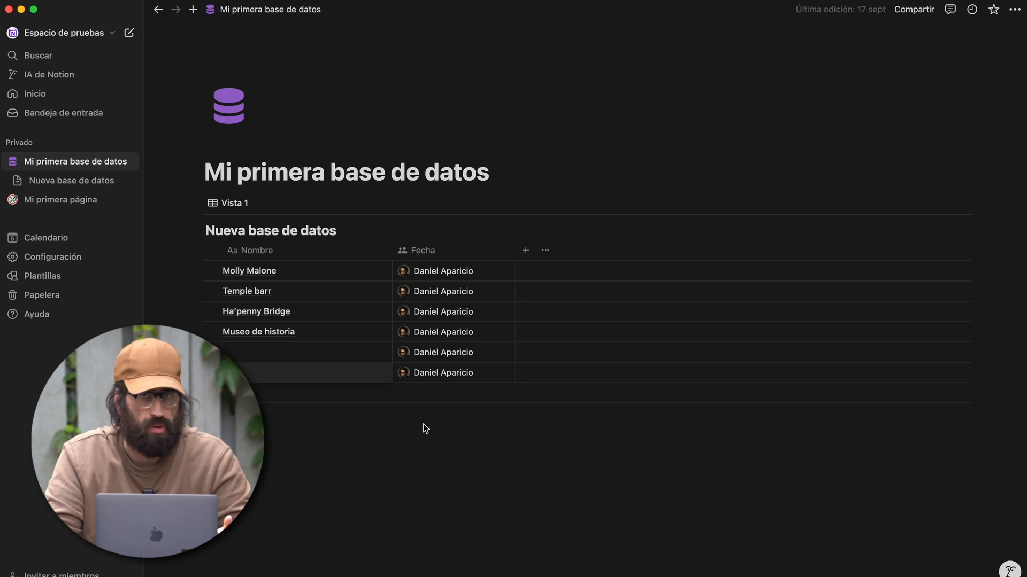
{"action": "left_click", "coordinate": [402, 449]}
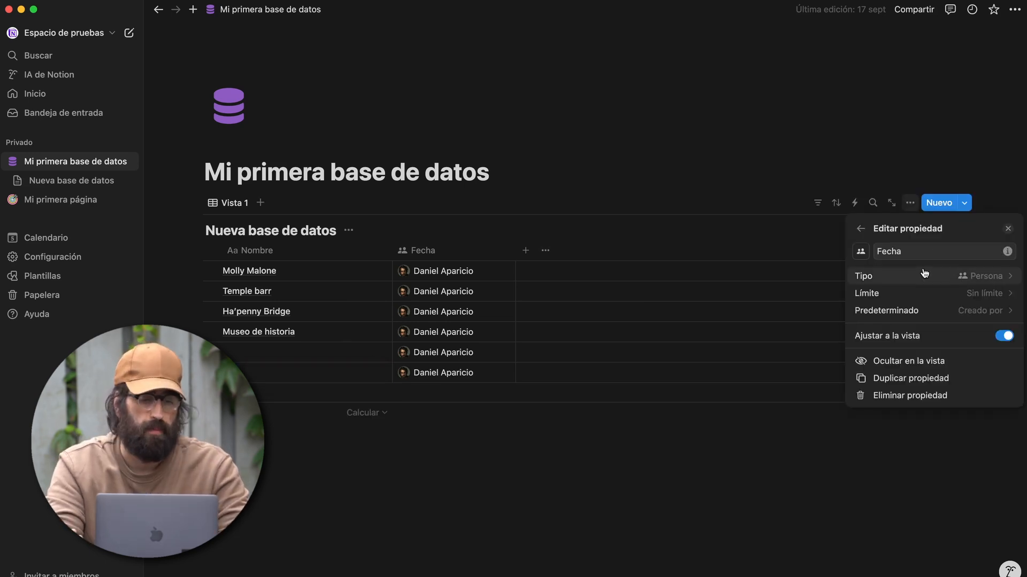
- Convert Fecha to a Creado por property, then reopen its settings to change the type again
{"action": "left_click", "coordinate": [918, 277]}
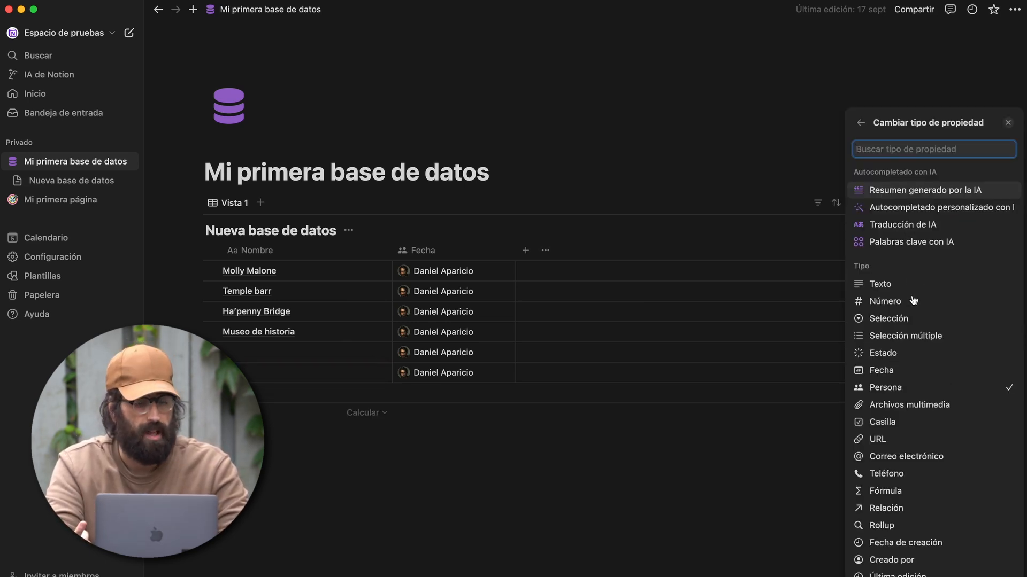
{"action": "scroll", "coordinate": [904, 428], "scroll_direction": "down", "scroll_amount": 2}
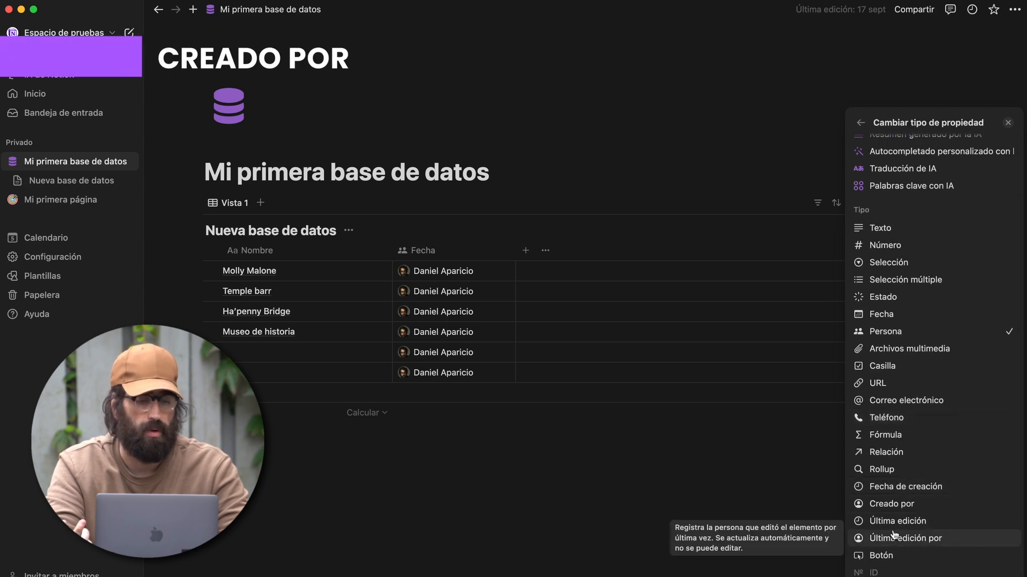
{"action": "left_click", "coordinate": [891, 504]}
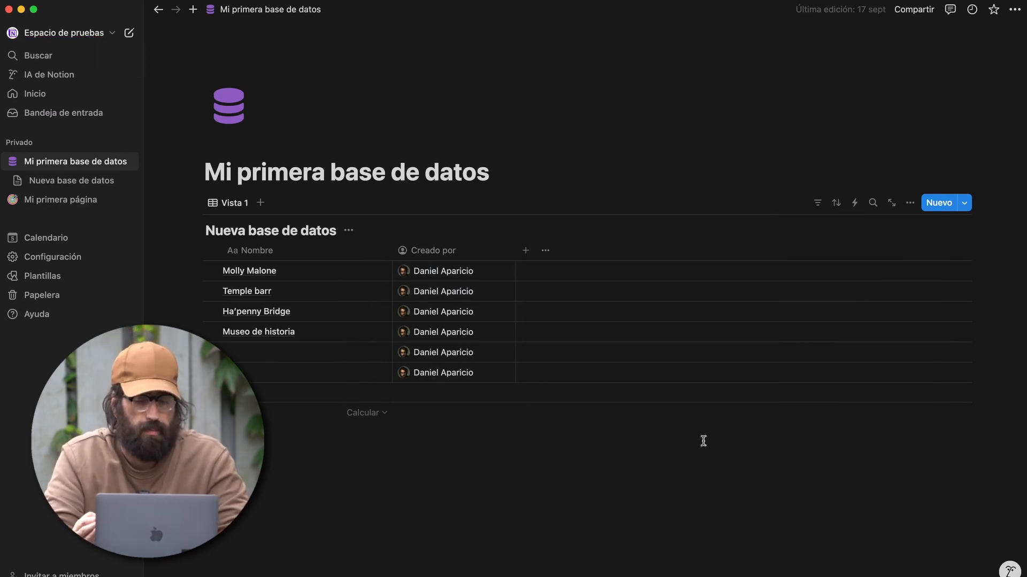
{"action": "left_click", "coordinate": [477, 256]}
{"action": "left_click", "coordinate": [470, 295]}
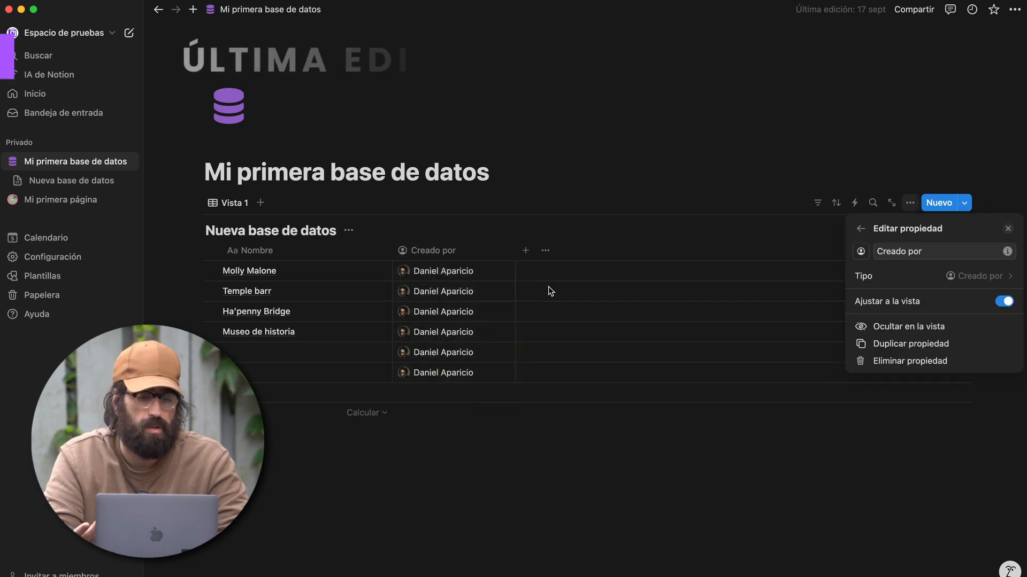
{"action": "left_click", "coordinate": [950, 277]}
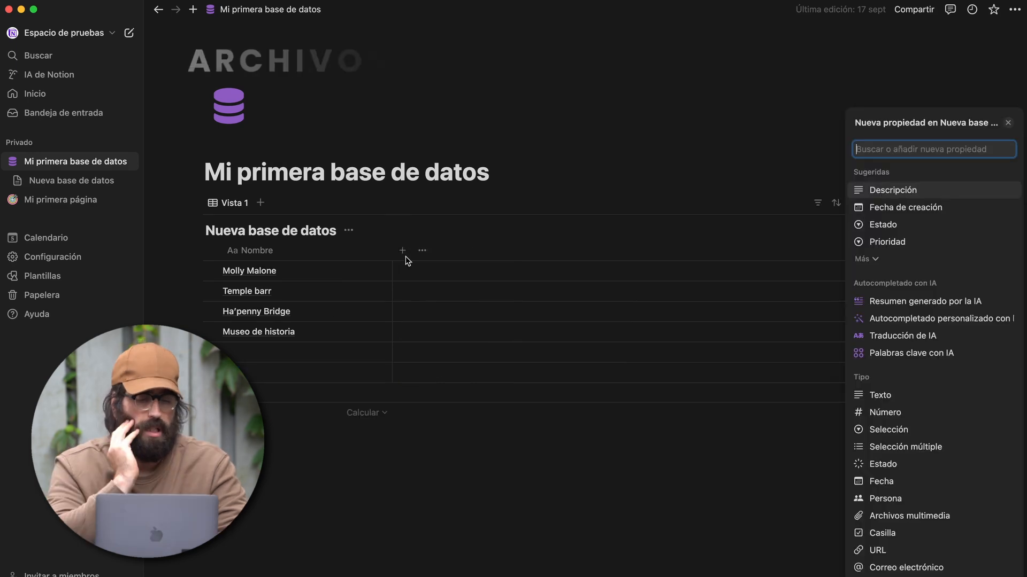
- Add an Archivos multimedia column and upload an image from the computer into Molly Malone's cell
{"action": "scroll", "coordinate": [951, 467], "scroll_direction": "down", "scroll_amount": 5}
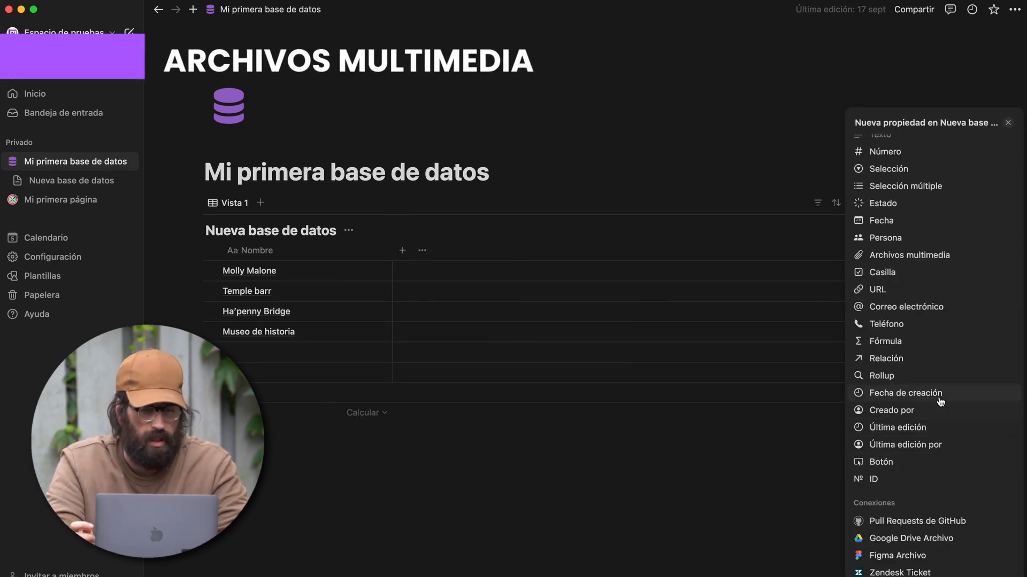
{"action": "left_click", "coordinate": [945, 257]}
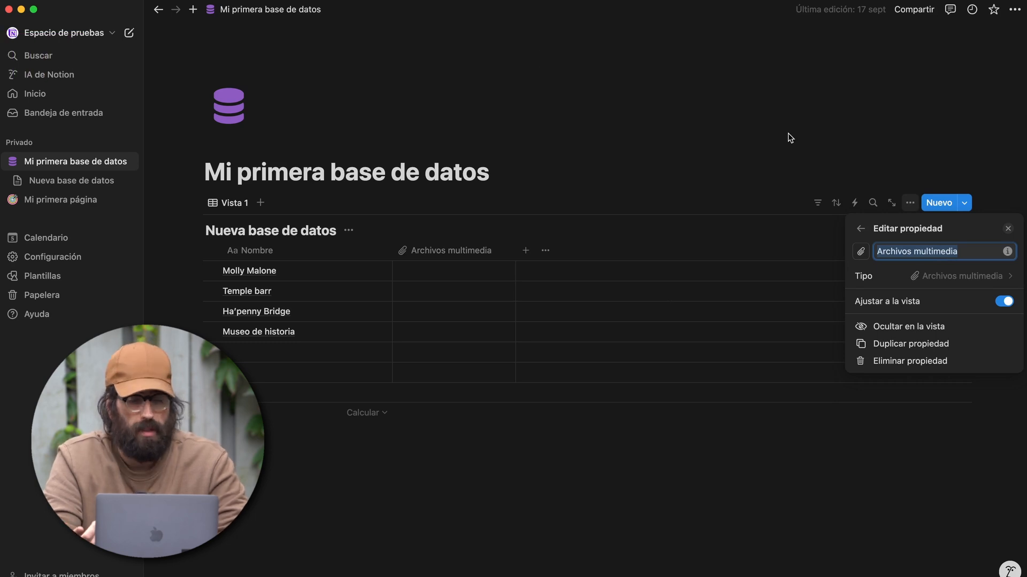
{"action": "left_click", "coordinate": [742, 142]}
{"action": "left_click", "coordinate": [494, 270]}
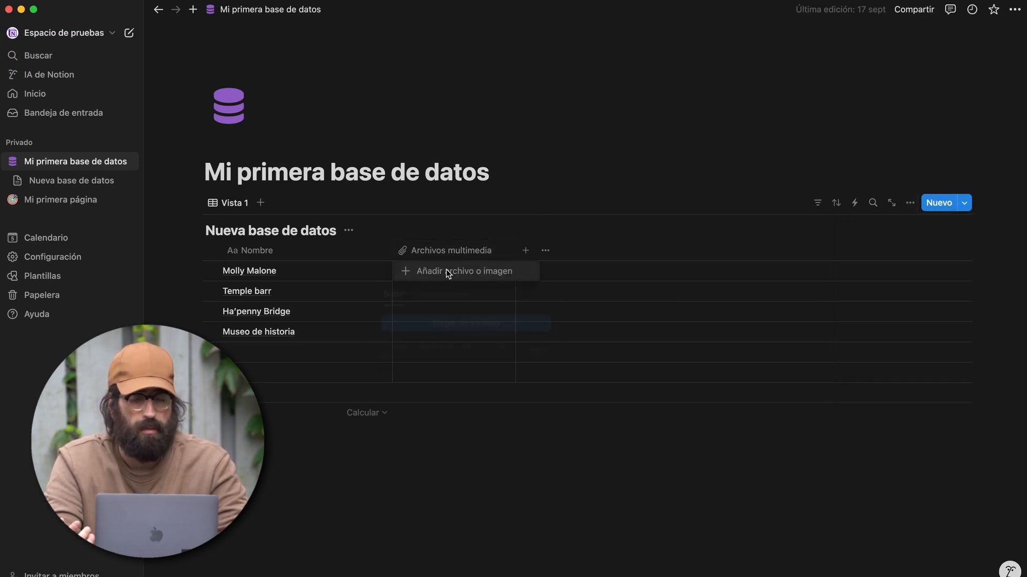
{"action": "left_click", "coordinate": [446, 270]}
{"action": "left_click", "coordinate": [407, 322]}
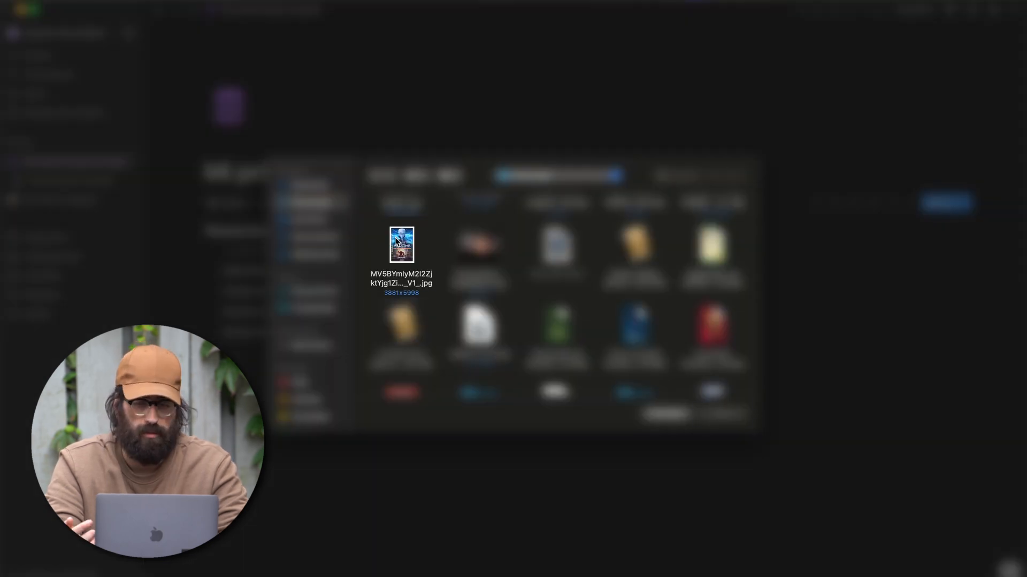
{"action": "left_click", "coordinate": [399, 243]}
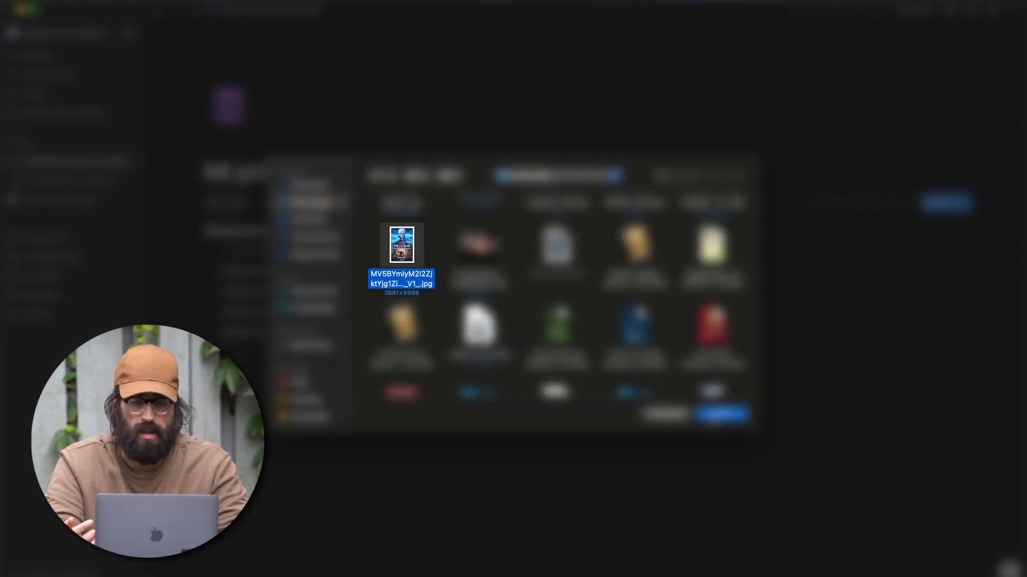
{"action": "left_click", "coordinate": [711, 415]}
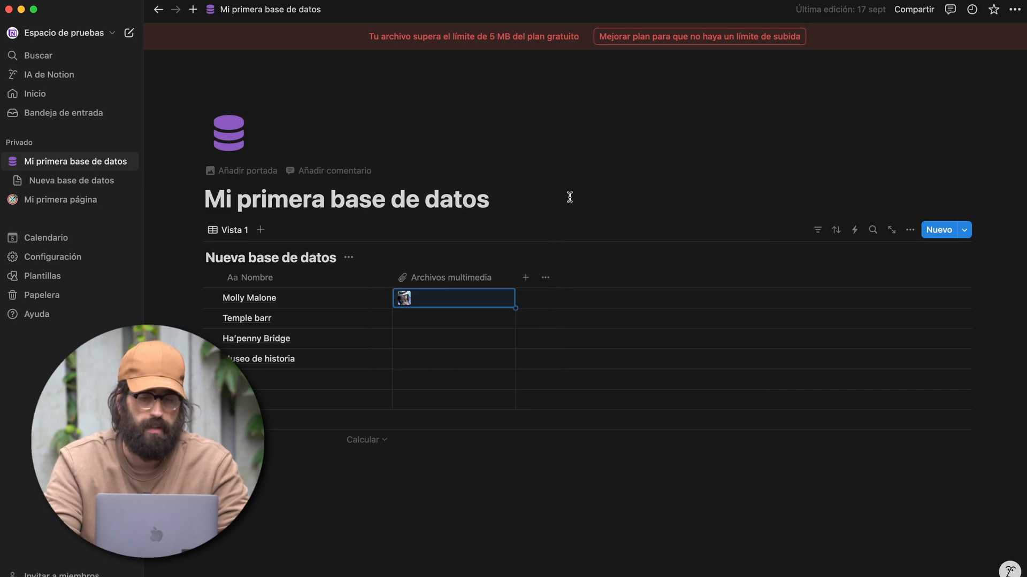
- Preview the uploaded image full-size, then delete it from Molly Malone's cell
{"action": "left_click", "coordinate": [403, 297]}
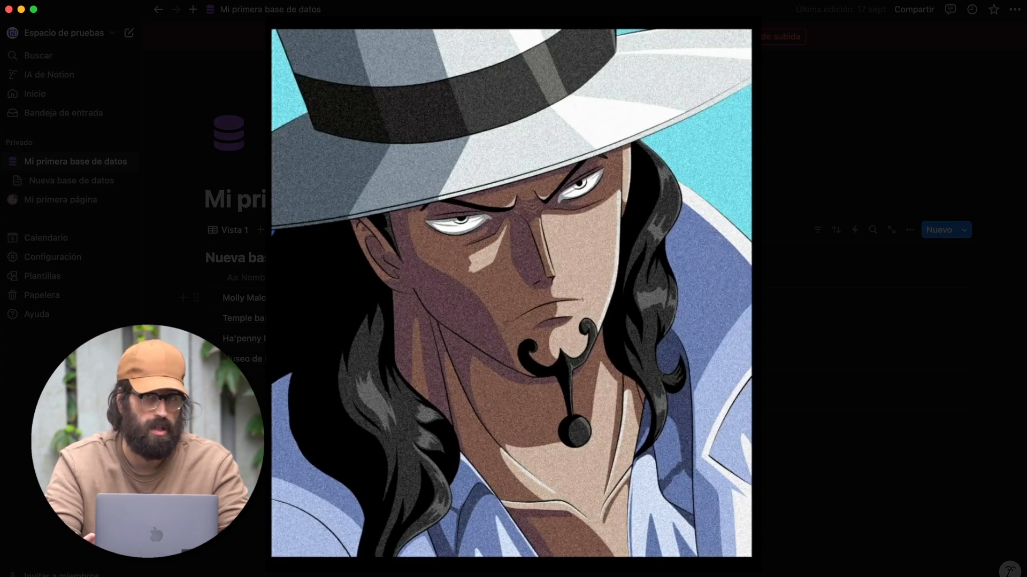
{"action": "key", "text": "Escape"}
{"action": "left_click", "coordinate": [454, 277]}
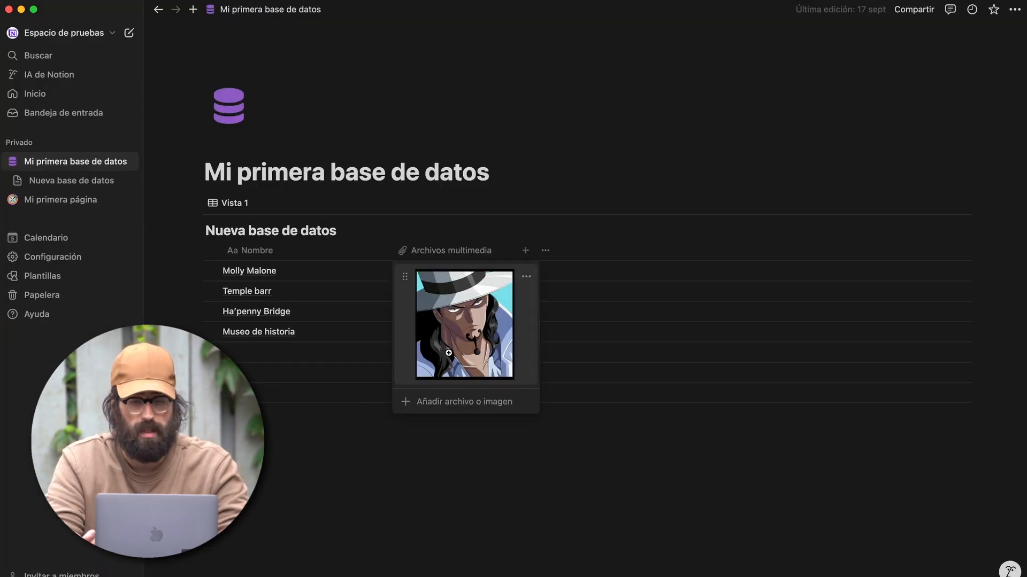
{"action": "left_click", "coordinate": [526, 277]}
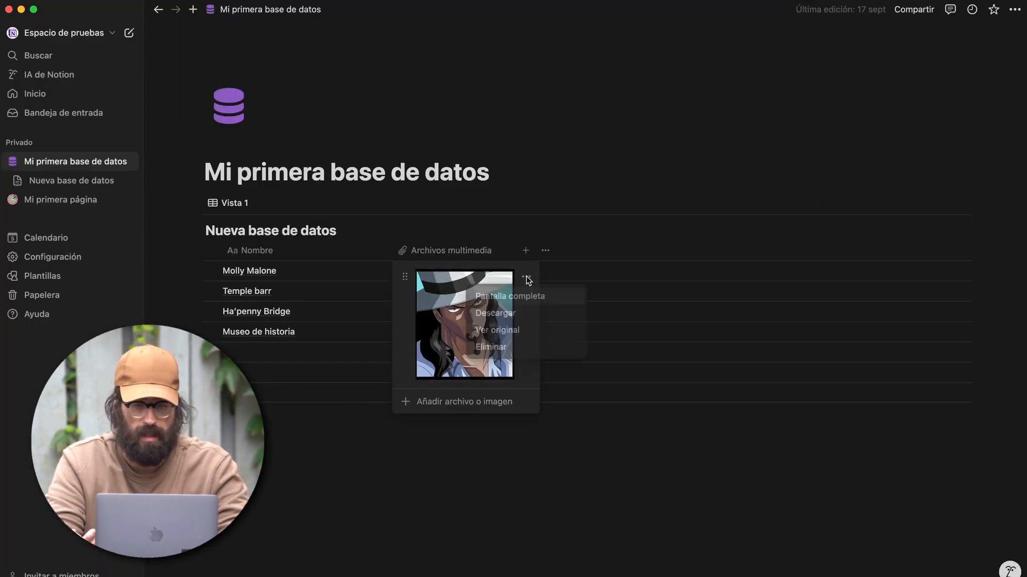
{"action": "left_click", "coordinate": [515, 351]}
{"action": "left_click", "coordinate": [458, 273]}
- Attach an image to Molly Malone's media cell from a pasted link
{"action": "left_click", "coordinate": [445, 294]}
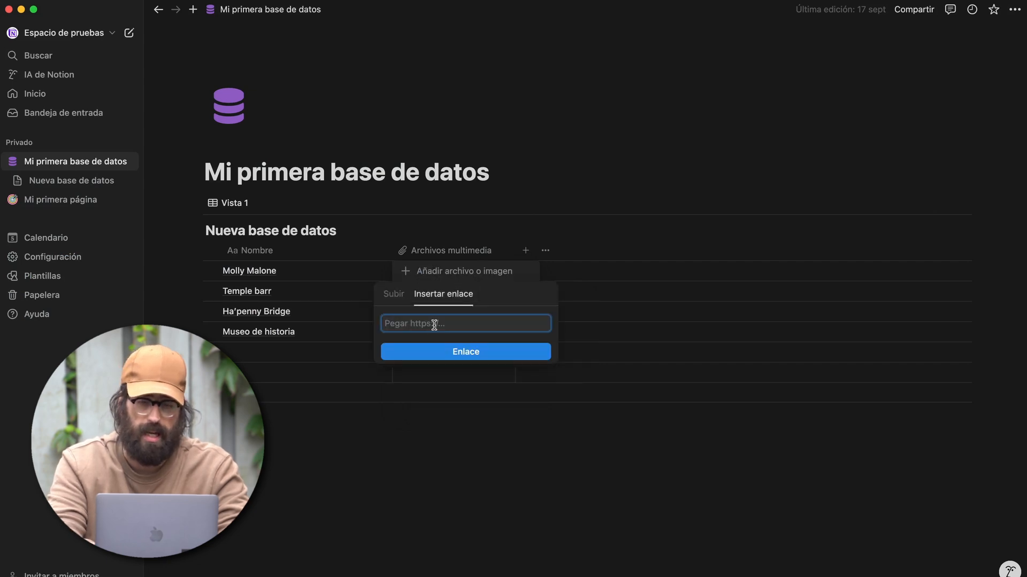
{"action": "key", "text": "super+v"}
{"action": "left_click", "coordinate": [447, 353]}
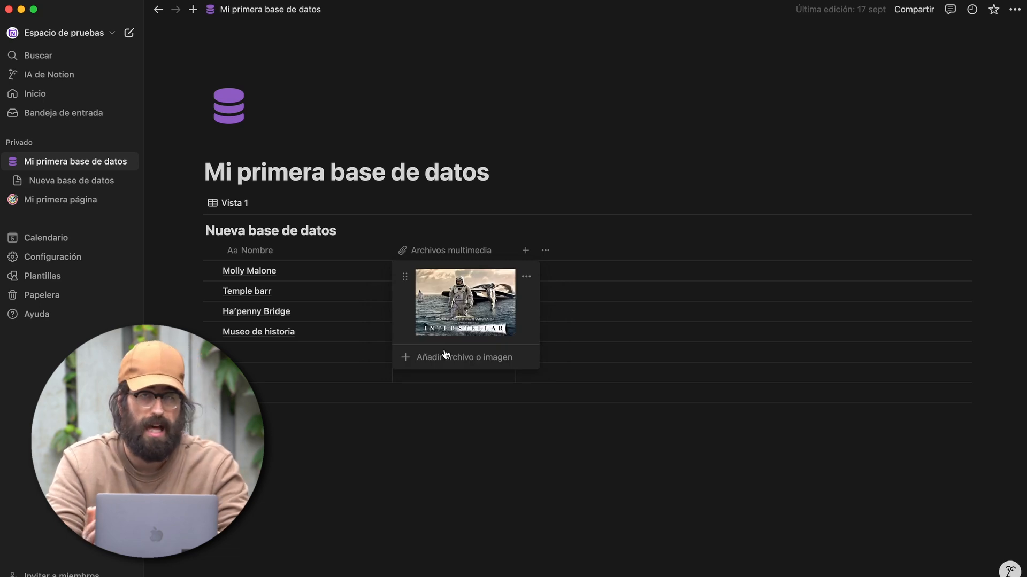
{"action": "left_click", "coordinate": [454, 449]}
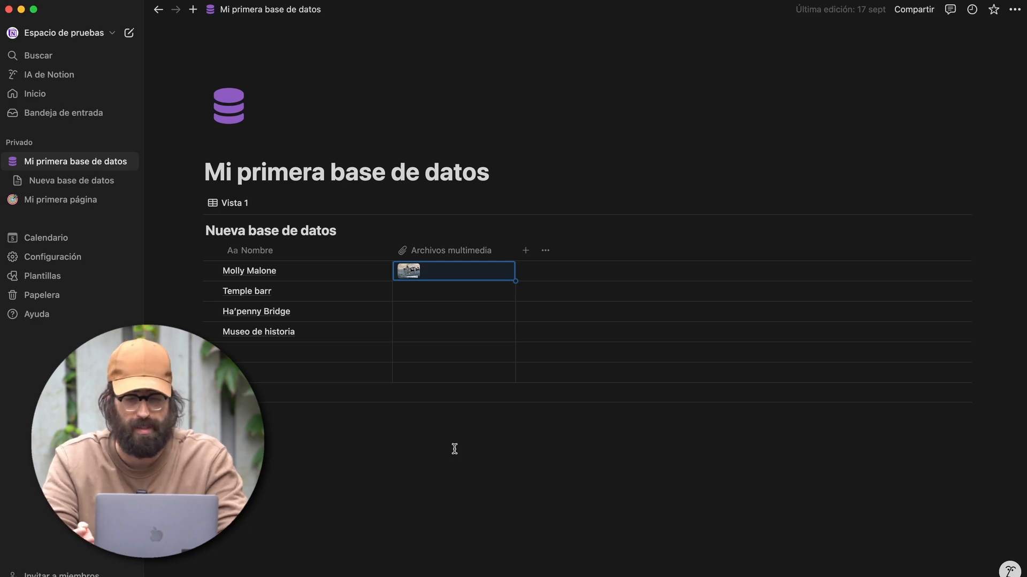
- Preview the attached image, then delete the Archivos multimedia column
{"action": "left_click", "coordinate": [408, 271]}
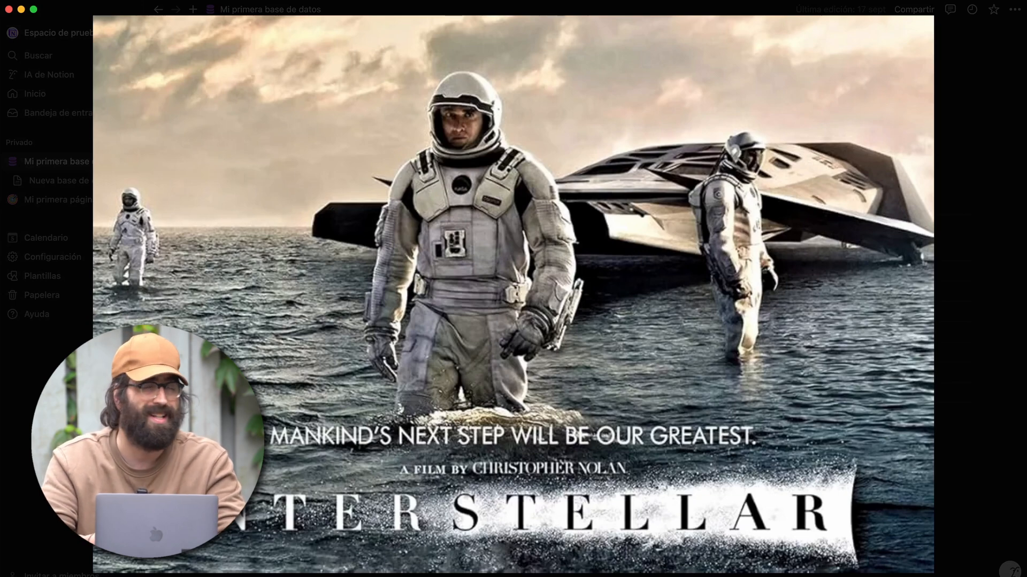
{"action": "key", "text": "Escape"}
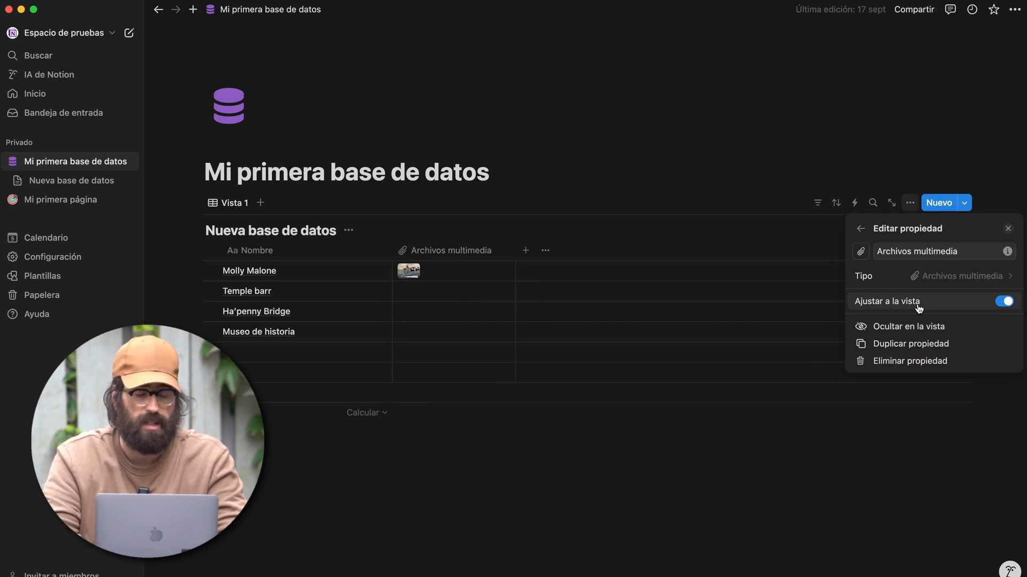
{"action": "left_click", "coordinate": [909, 326]}
{"action": "left_click", "coordinate": [402, 251]}
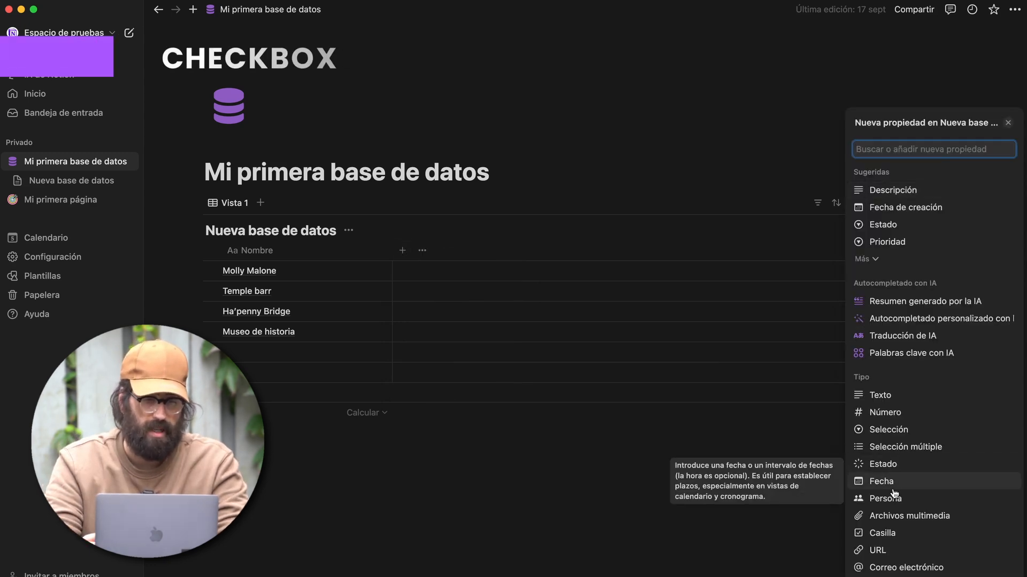
- Add a Casilla column, narrow it to fit the checkboxes, and tick then untick Molly Malone's box
{"action": "left_click", "coordinate": [882, 533]}
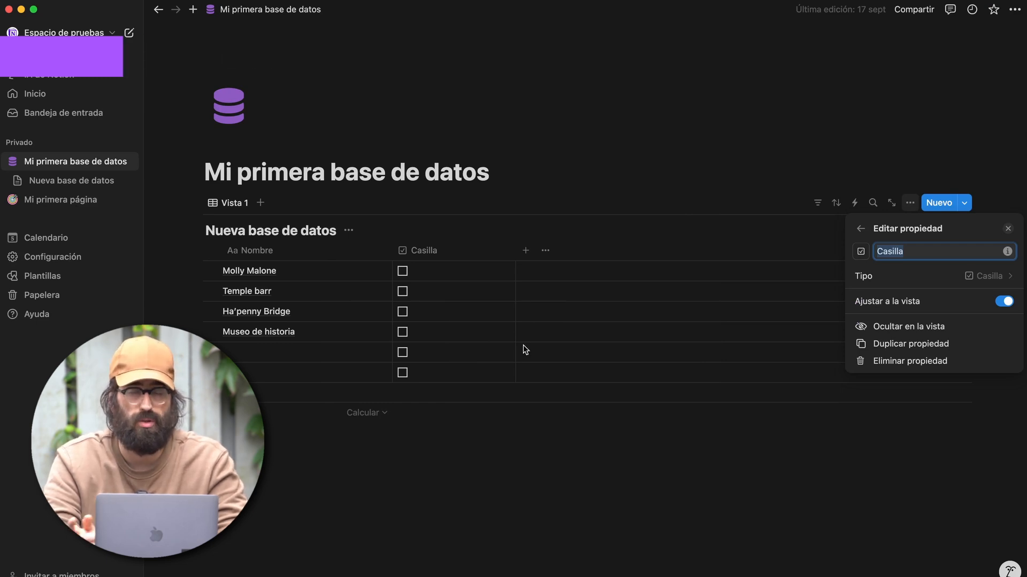
{"action": "left_click", "coordinate": [436, 256]}
{"action": "left_click", "coordinate": [435, 297]}
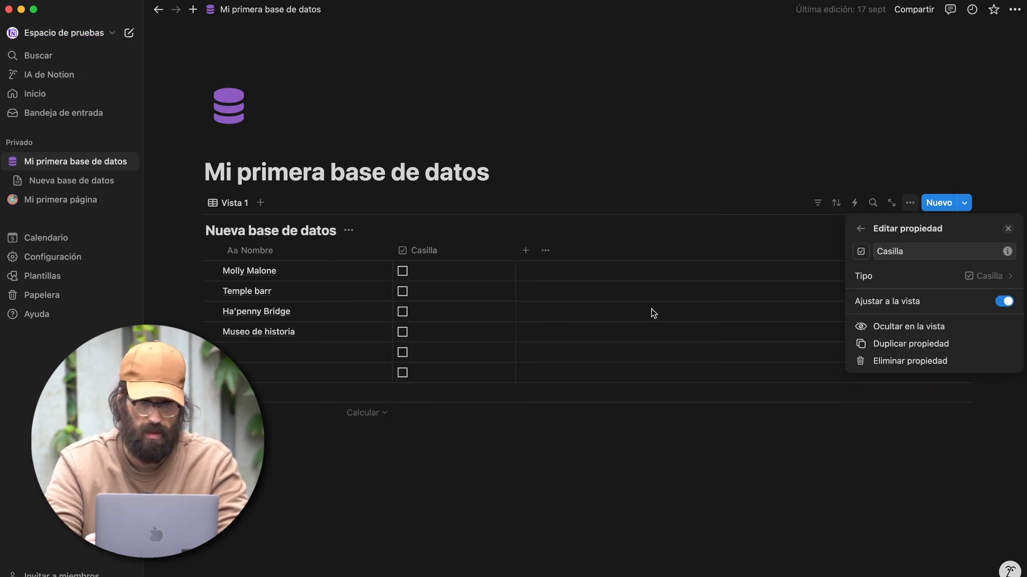
{"action": "left_click", "coordinate": [557, 219]}
{"action": "left_click_drag", "start_coordinate": [516, 249], "coordinate": [410, 254]}
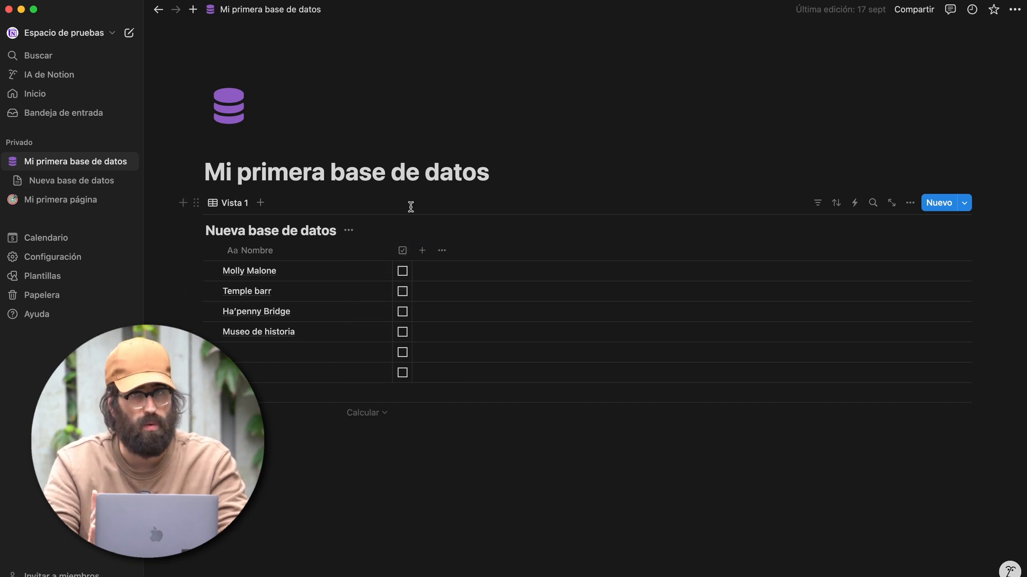
{"action": "left_click", "coordinate": [404, 272]}
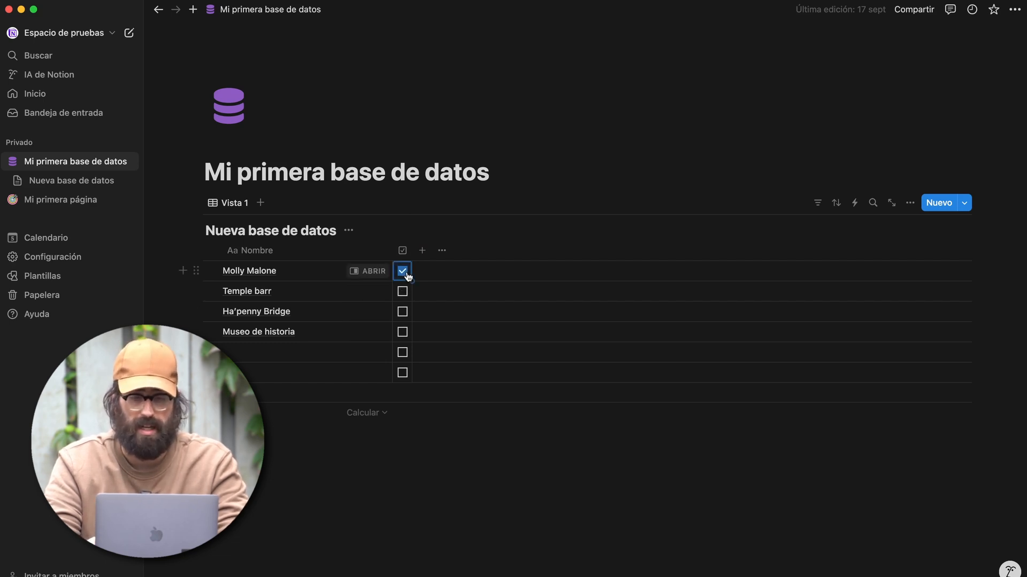
{"action": "left_click", "coordinate": [405, 272]}
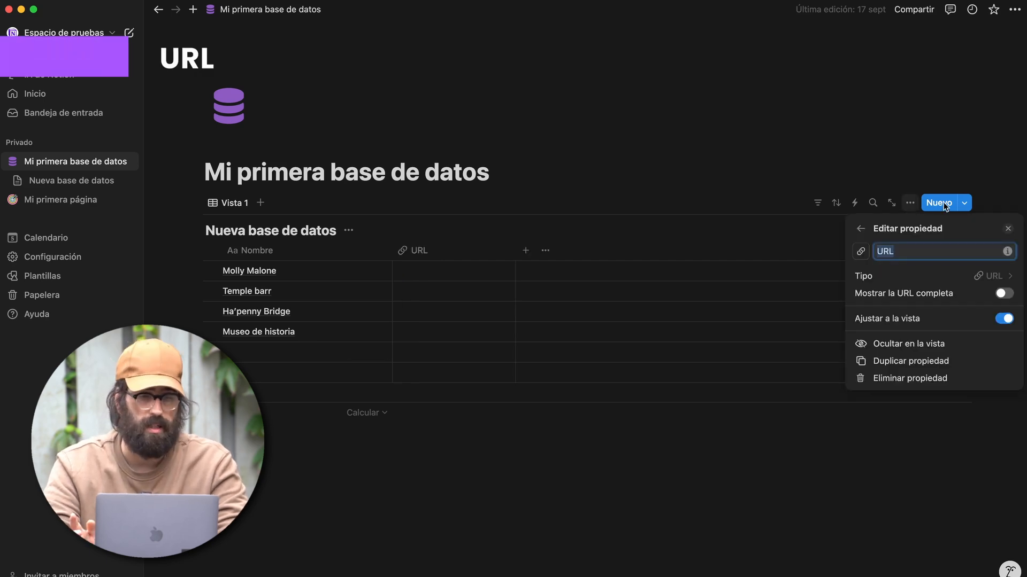
- Paste the m.media-amazon.com image link into Molly Malone's URL cell and enable Mostrar la URL completa
{"action": "left_click", "coordinate": [510, 265]}
{"action": "left_click", "coordinate": [474, 272]}
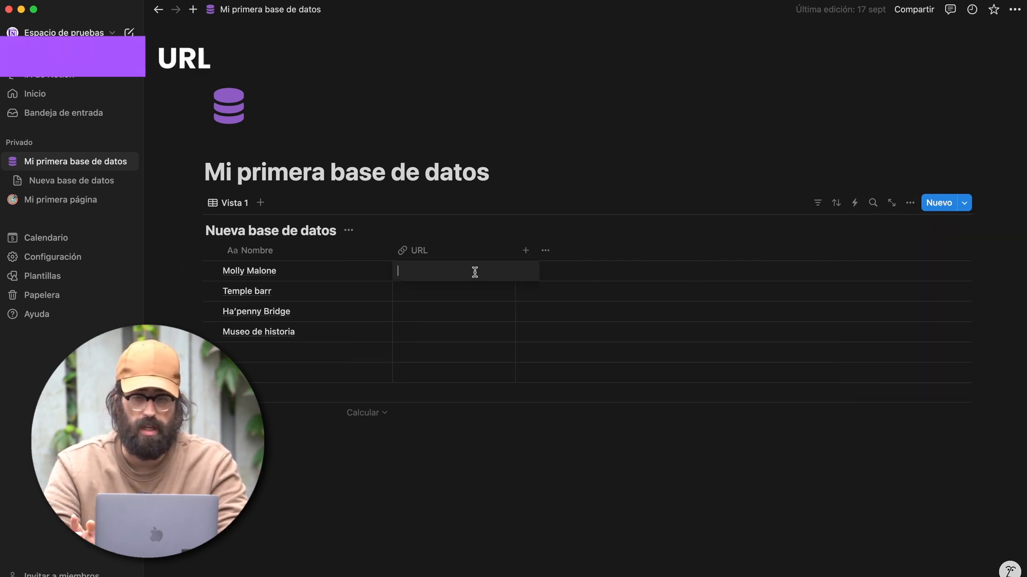
{"action": "key", "text": "super+v"}
{"action": "left_click", "coordinate": [468, 309]}
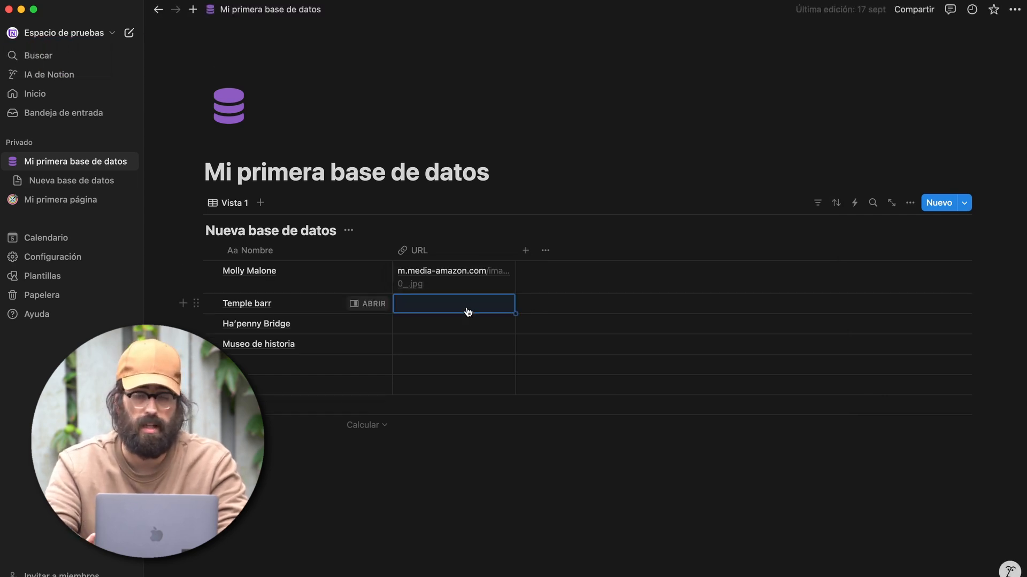
{"action": "left_click", "coordinate": [437, 274]}
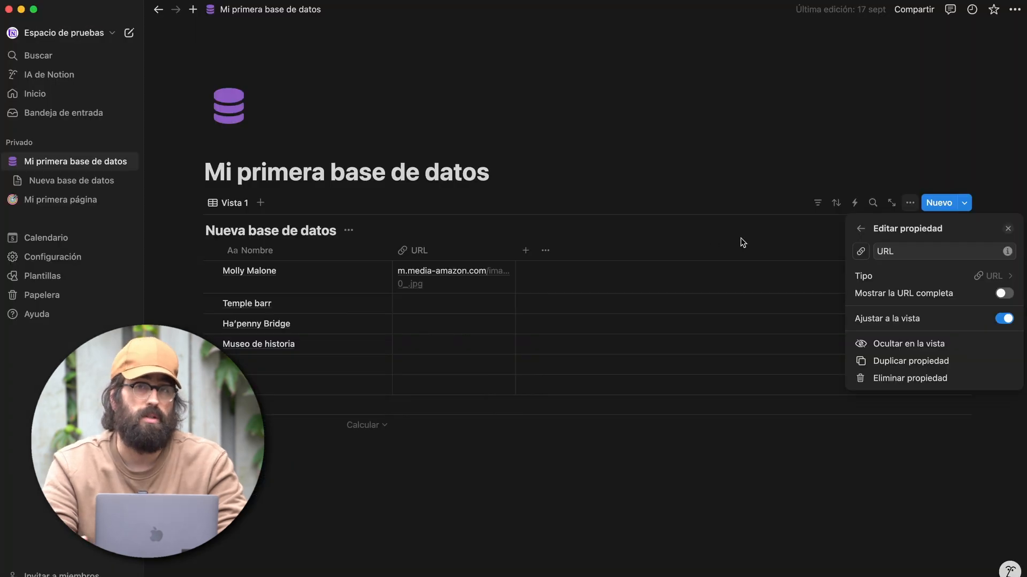
{"action": "left_click", "coordinate": [1005, 297]}
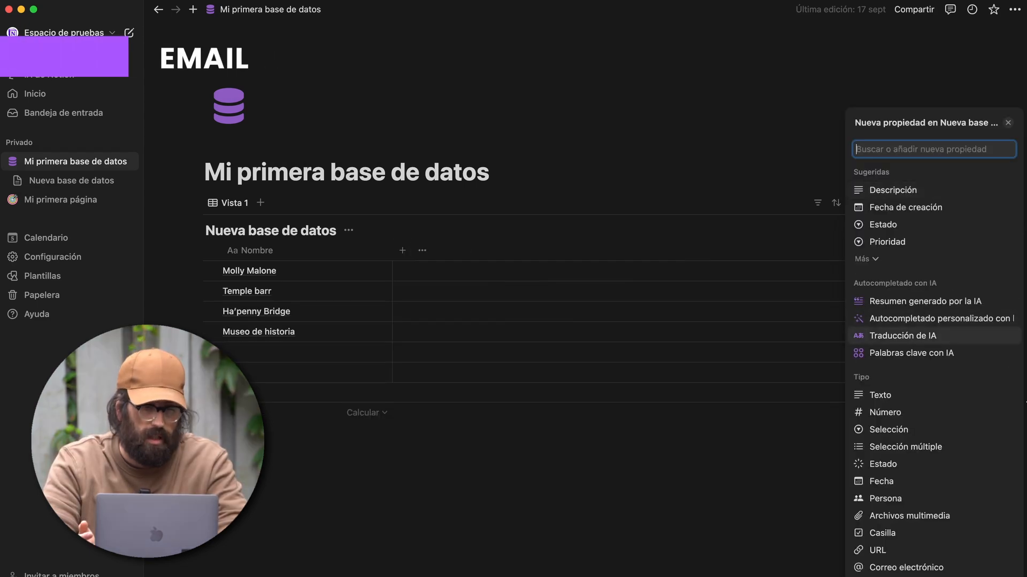
{"action": "scroll", "coordinate": [963, 481], "scroll_direction": "down", "scroll_amount": 3}
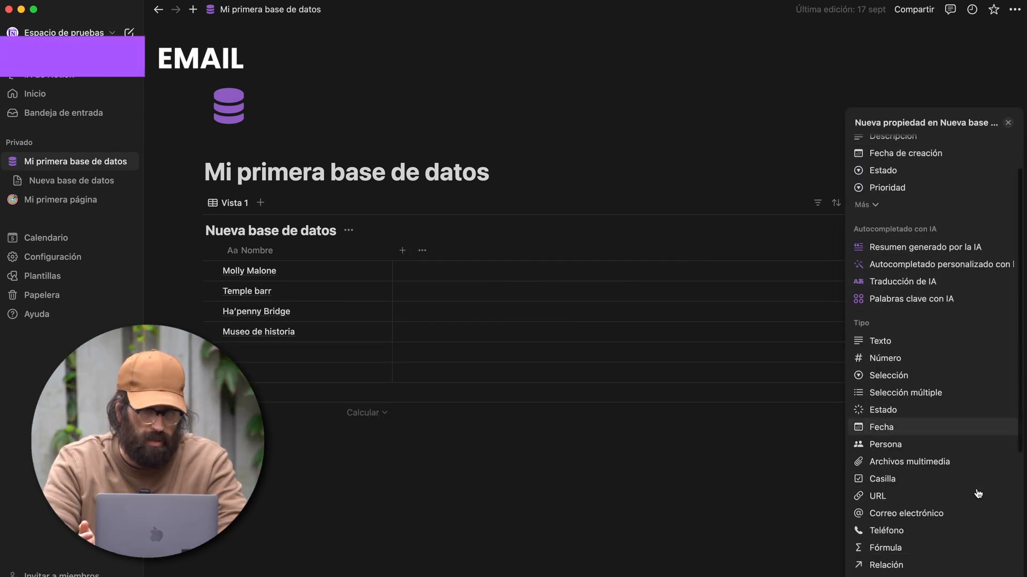
- Add a Correo electrónico column and enter an e-mail address in Molly Malone's cell
{"action": "left_click", "coordinate": [948, 502]}
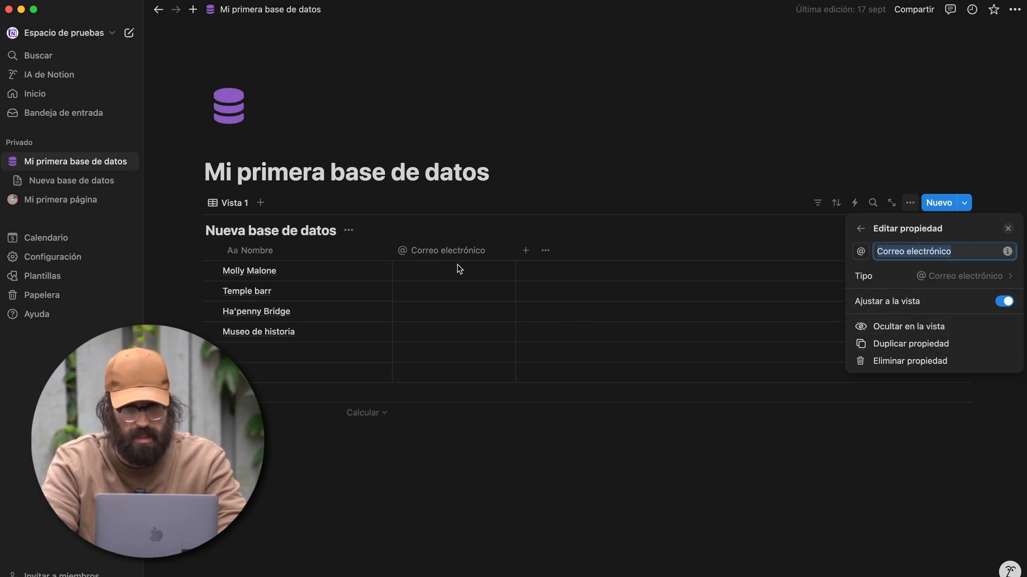
{"action": "left_click", "coordinate": [422, 263]}
{"action": "left_click", "coordinate": [424, 275]}
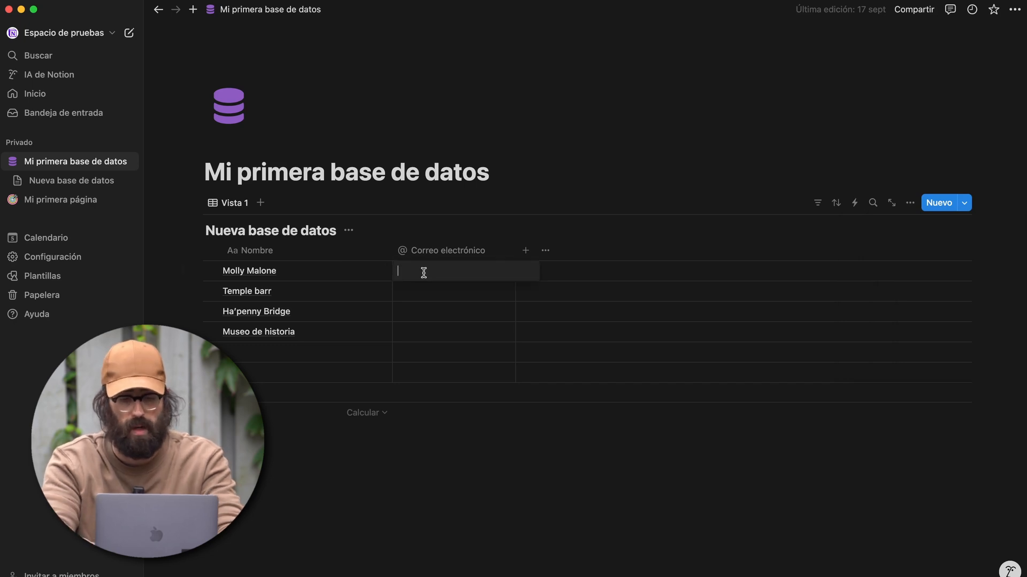
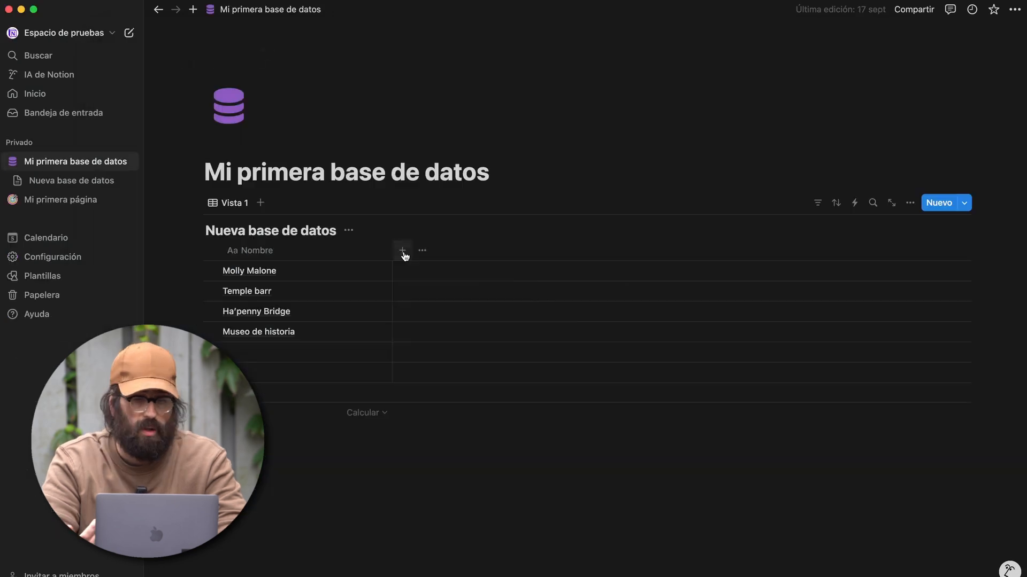
{"action": "left_click", "coordinate": [403, 250]}
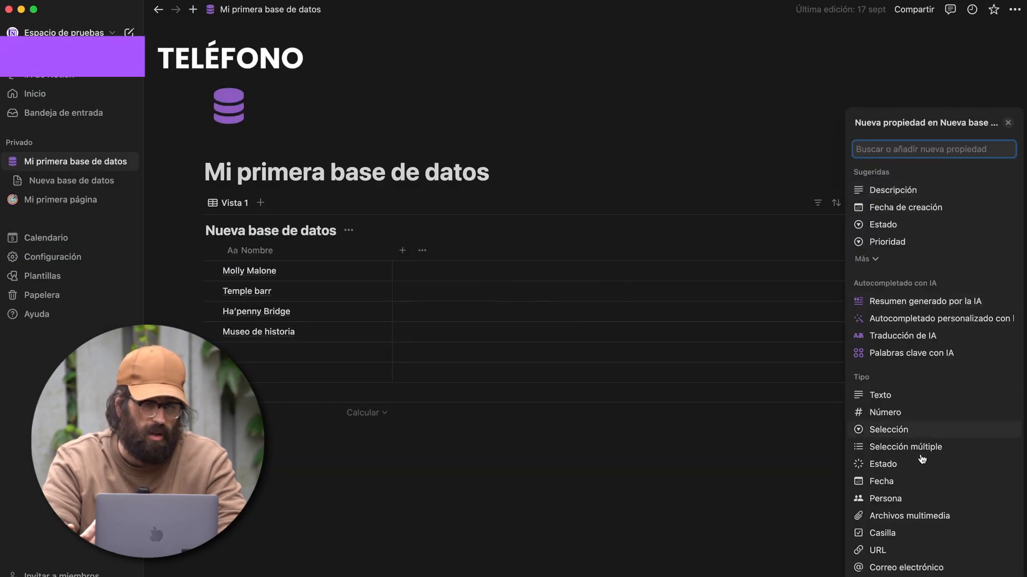
- Add a Teléfono column, enter a phone number for Molly Malone, then delete the column
{"action": "scroll", "coordinate": [921, 463], "scroll_direction": "down", "scroll_amount": 2}
{"action": "left_click", "coordinate": [885, 515]}
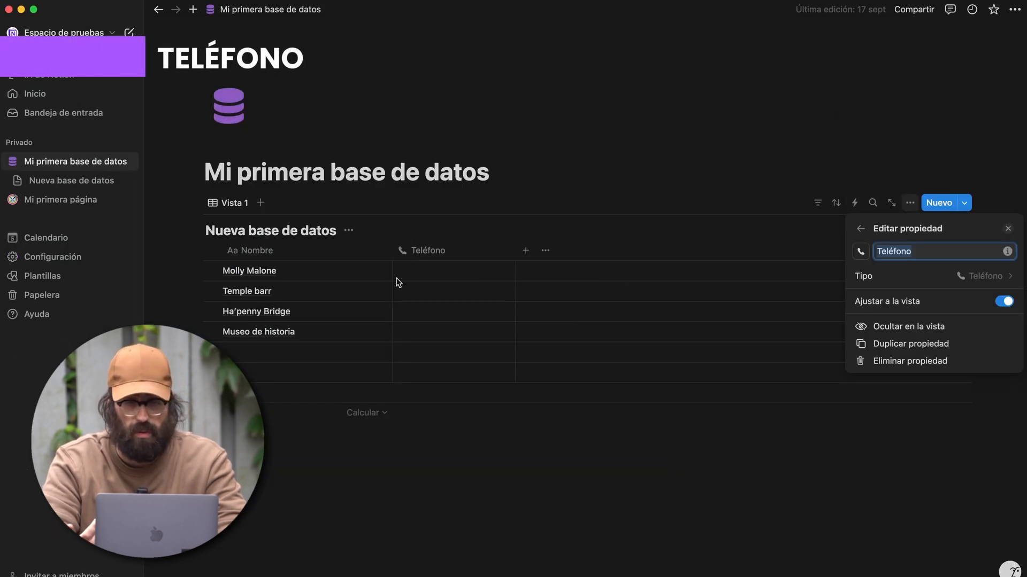
{"action": "left_click", "coordinate": [416, 279]}
{"action": "left_click", "coordinate": [412, 278]}
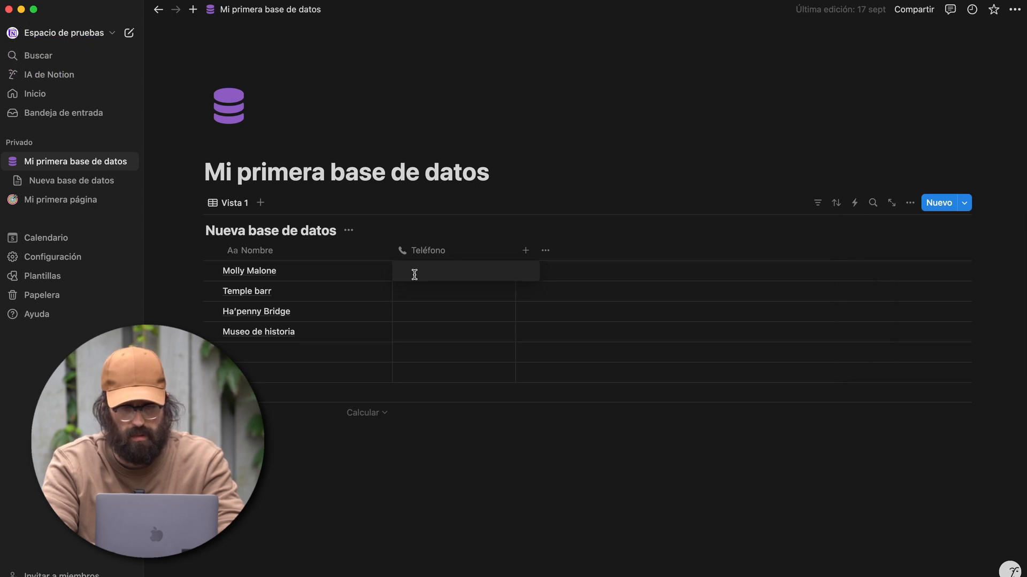
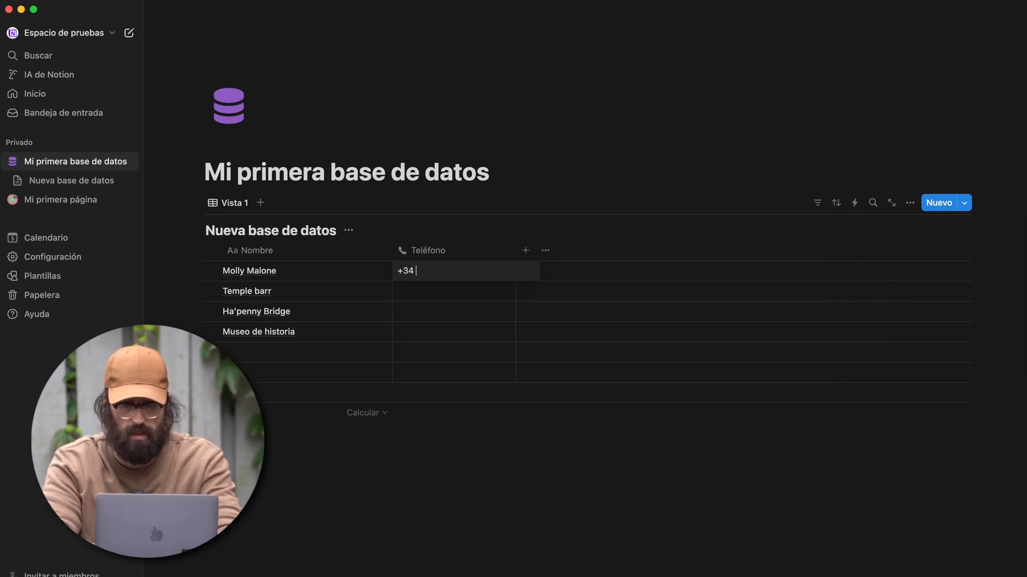
{"action": "key", "text": "Return"}
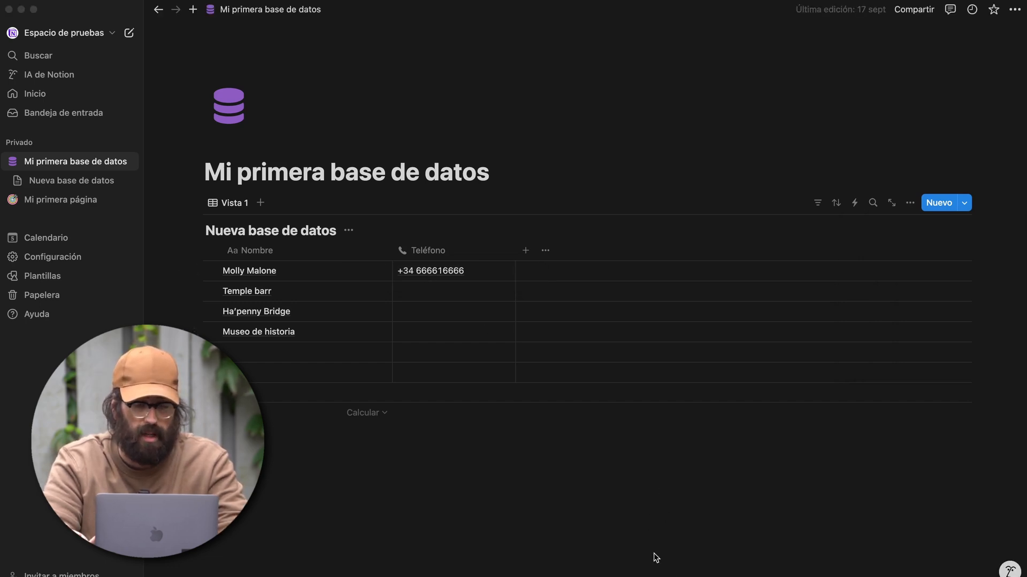
{"action": "right_click", "coordinate": [678, 571]}
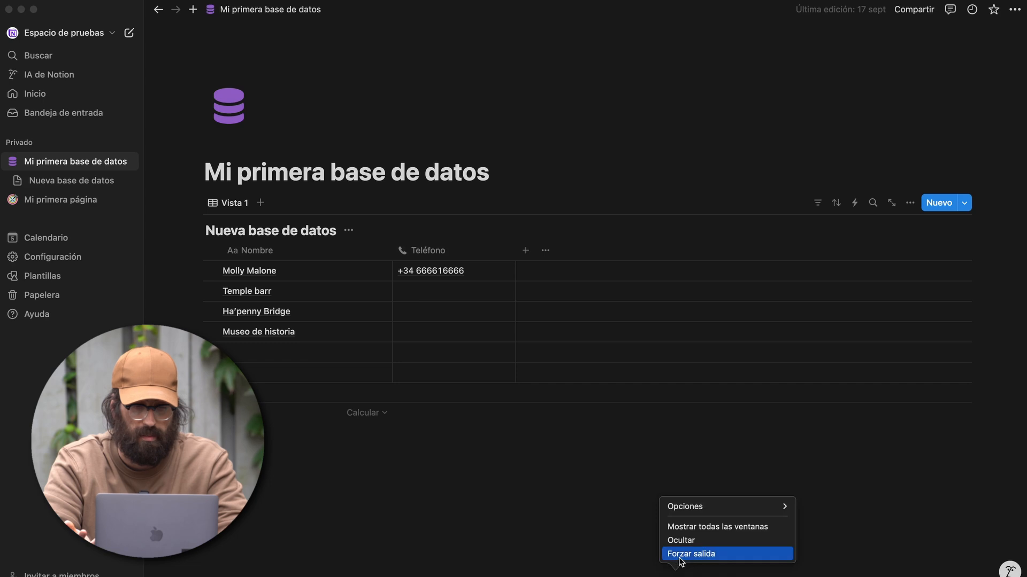
{"action": "left_click", "coordinate": [679, 554]}
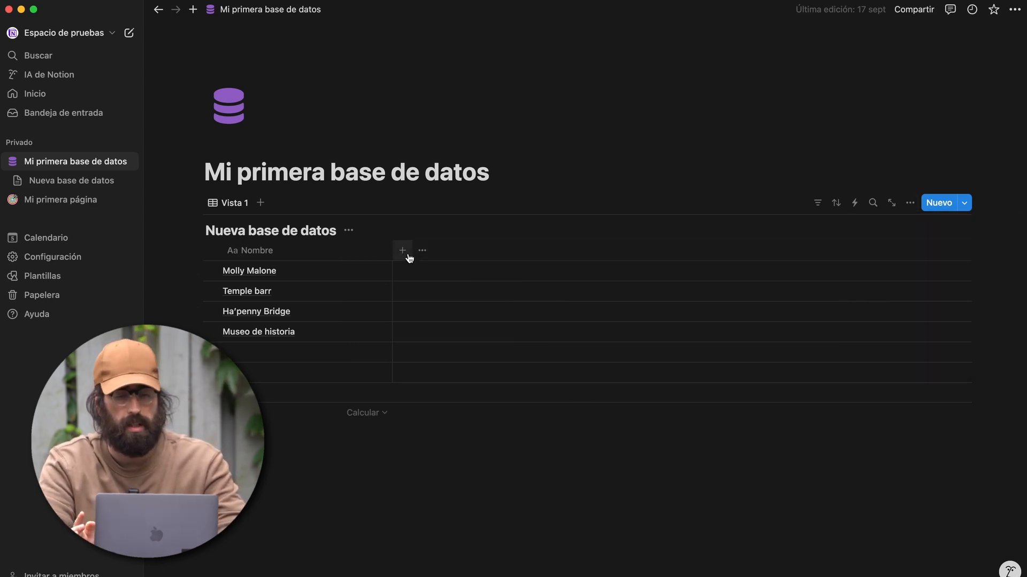
{"action": "left_click", "coordinate": [403, 252]}
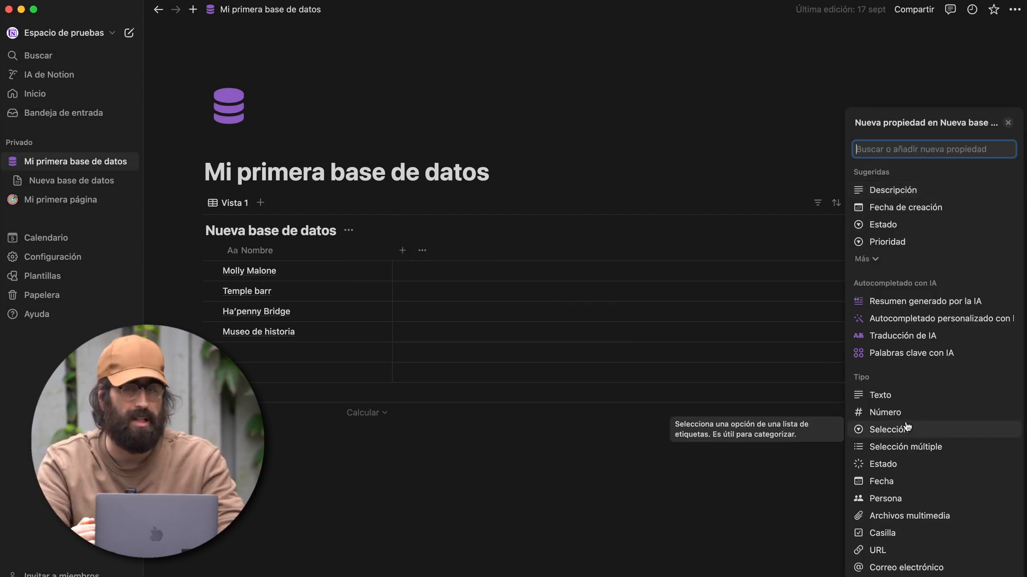
- Add a Botón column and give it an action that sets the row's Nombre
{"action": "scroll", "coordinate": [907, 470], "scroll_direction": "down", "scroll_amount": 5}
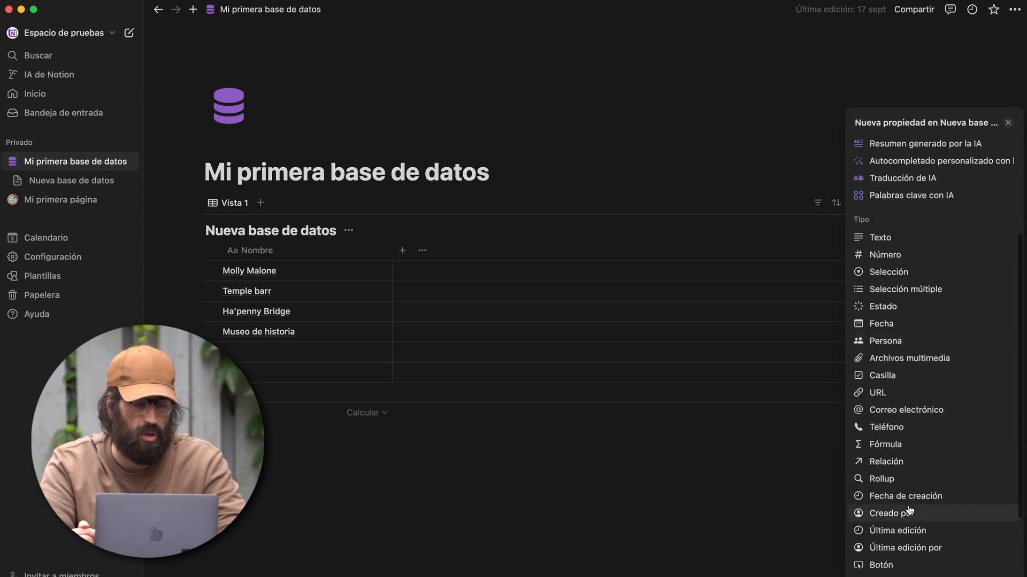
{"action": "left_click", "coordinate": [874, 551]}
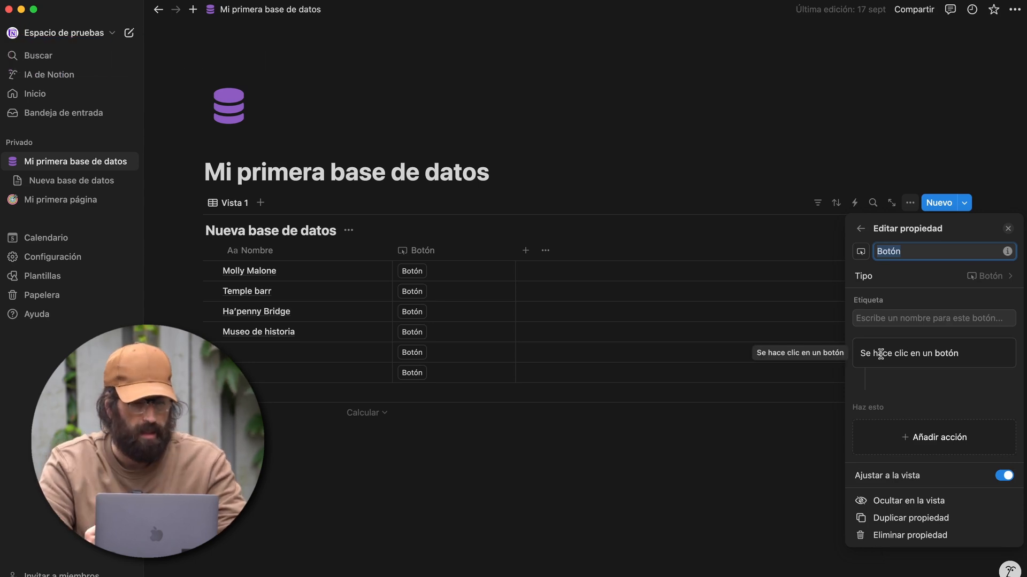
{"action": "left_click", "coordinate": [876, 441]}
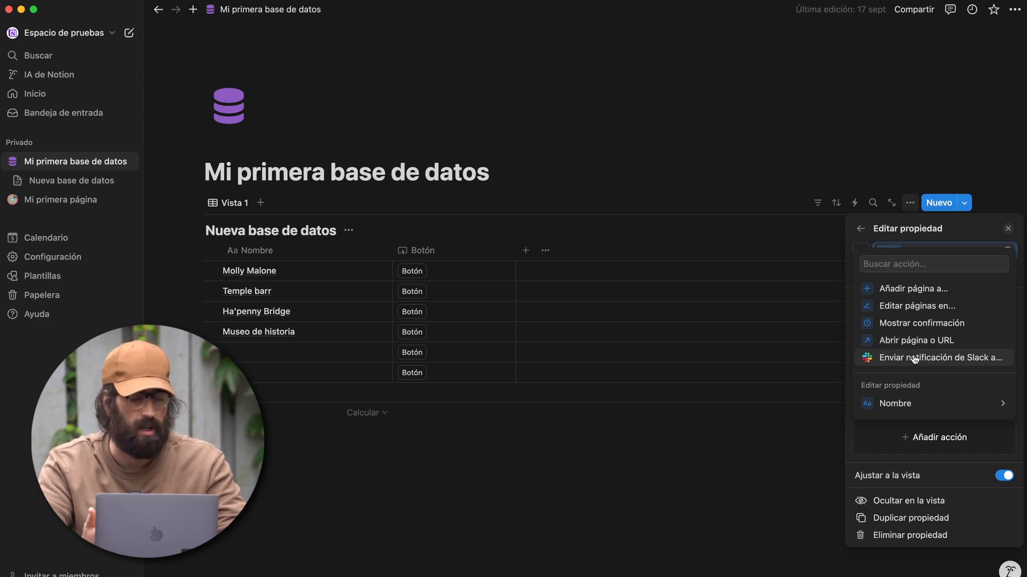
{"action": "left_click", "coordinate": [892, 405]}
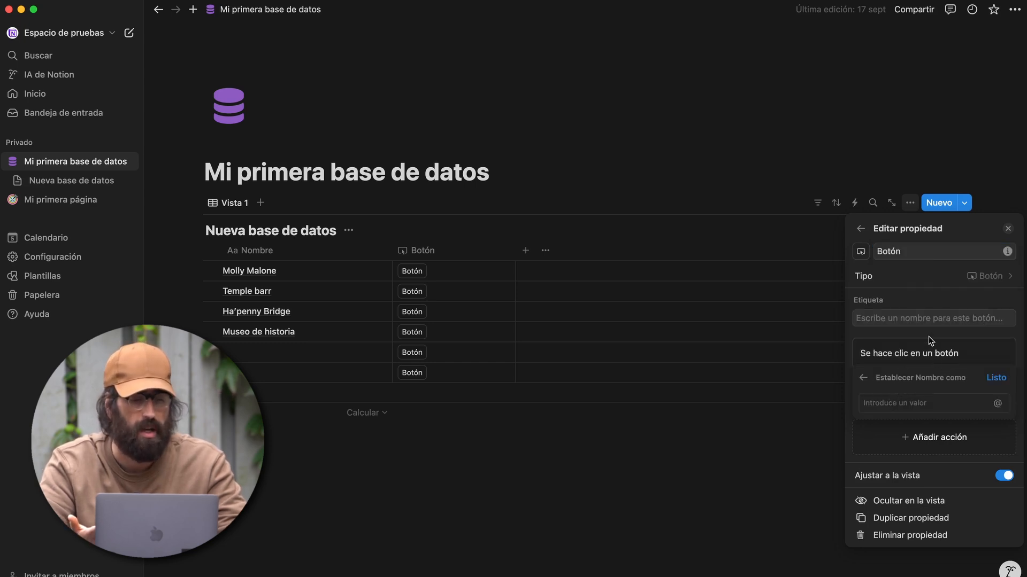
- Make the button set Nombre to 'He pulsado un botón' and add another action step
{"action": "left_click", "coordinate": [908, 403]}
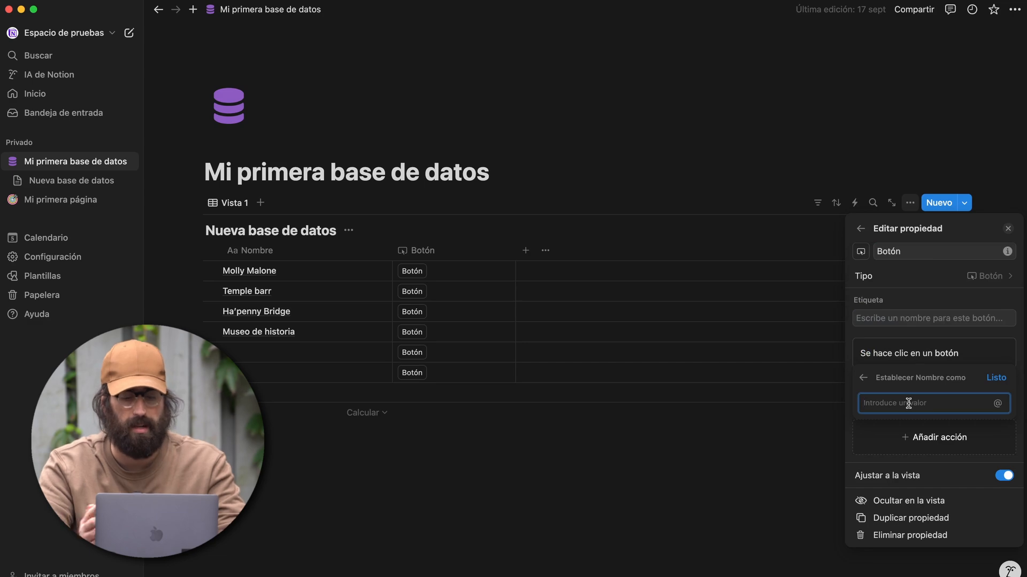
{"action": "type", "text": "He pulsado un botón"}
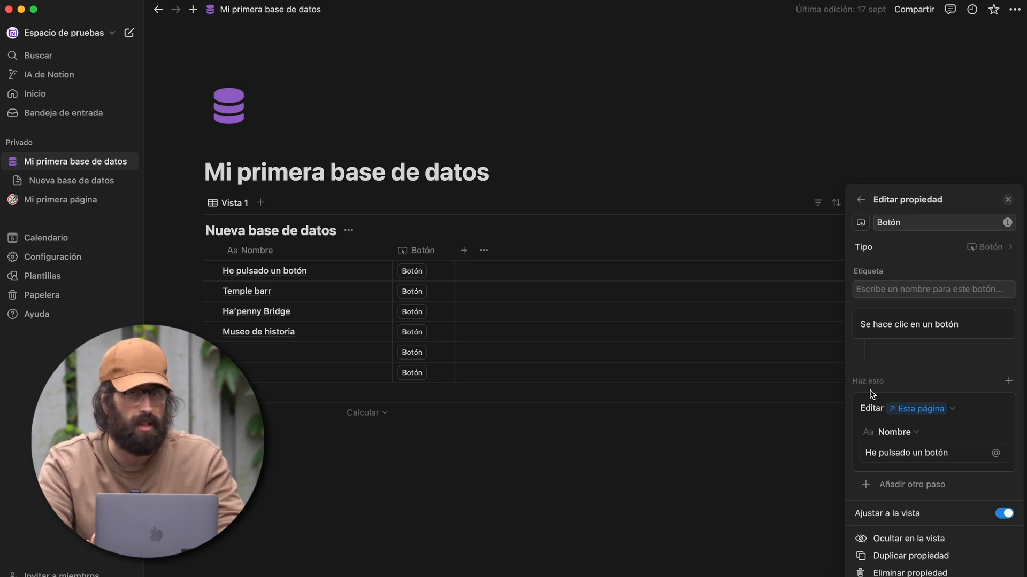
{"action": "left_click", "coordinate": [896, 486]}
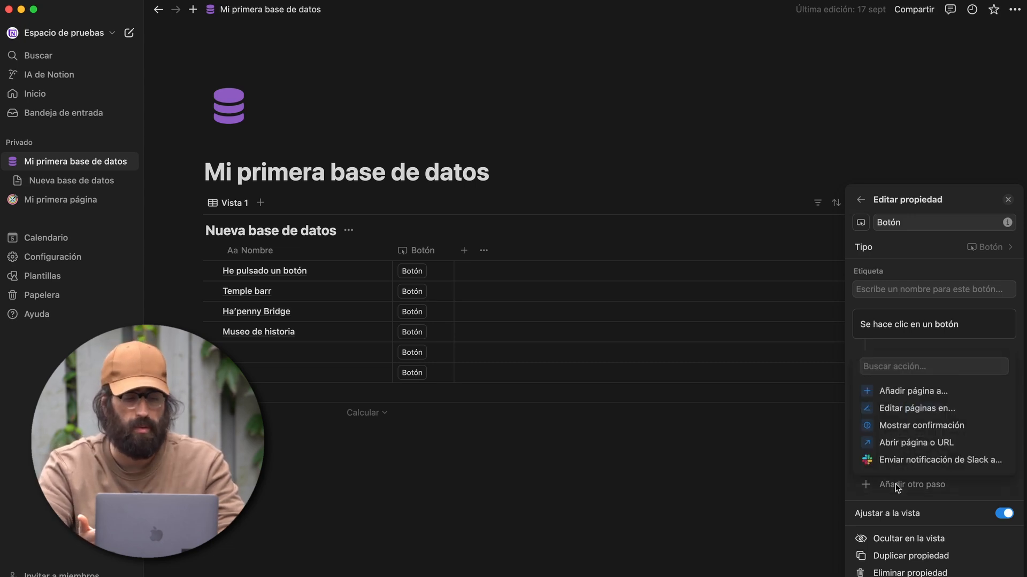
- Add a confirmation step to the Botón button and test it on Museo de historia, cancelling
{"action": "left_click", "coordinate": [903, 426]}
{"action": "scroll", "coordinate": [905, 434], "scroll_direction": "down", "scroll_amount": 3}
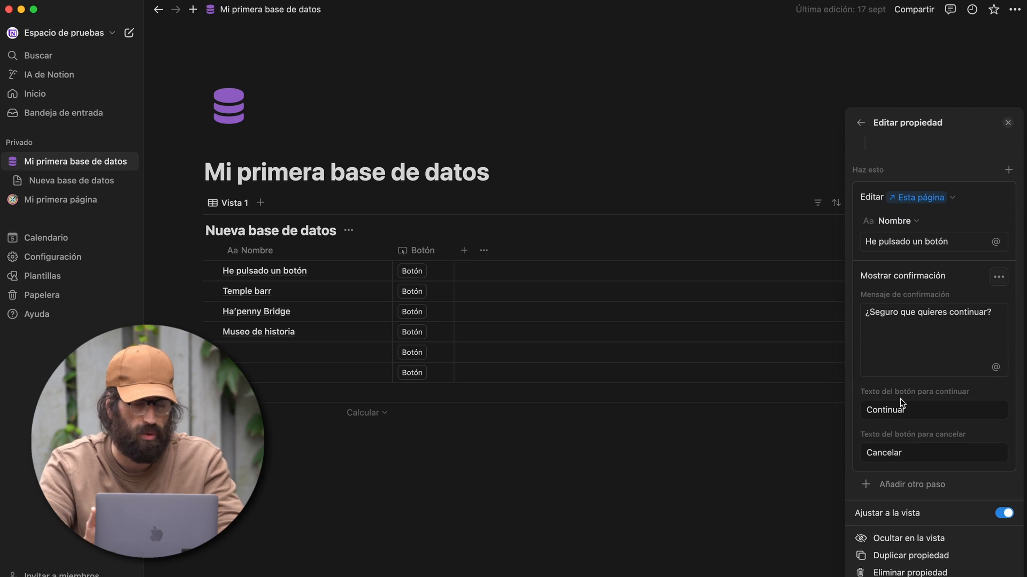
{"action": "left_click", "coordinate": [477, 513]}
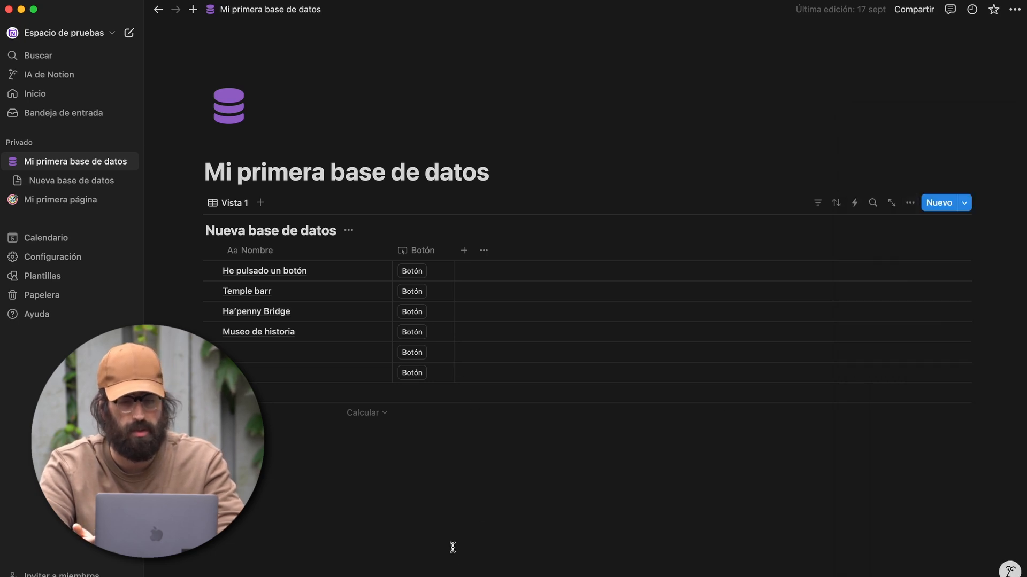
{"action": "left_click", "coordinate": [416, 333]}
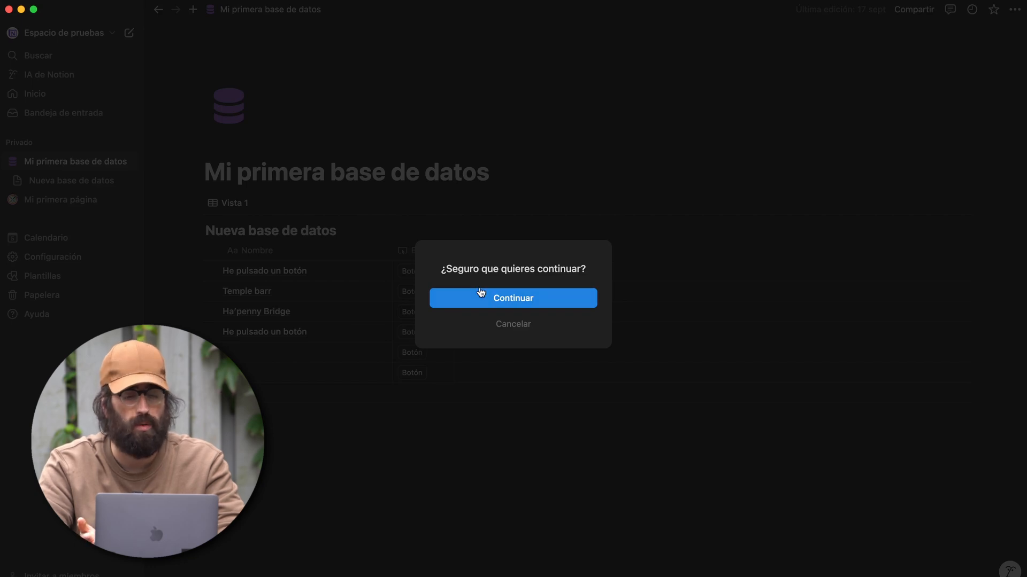
{"action": "left_click", "coordinate": [487, 325]}
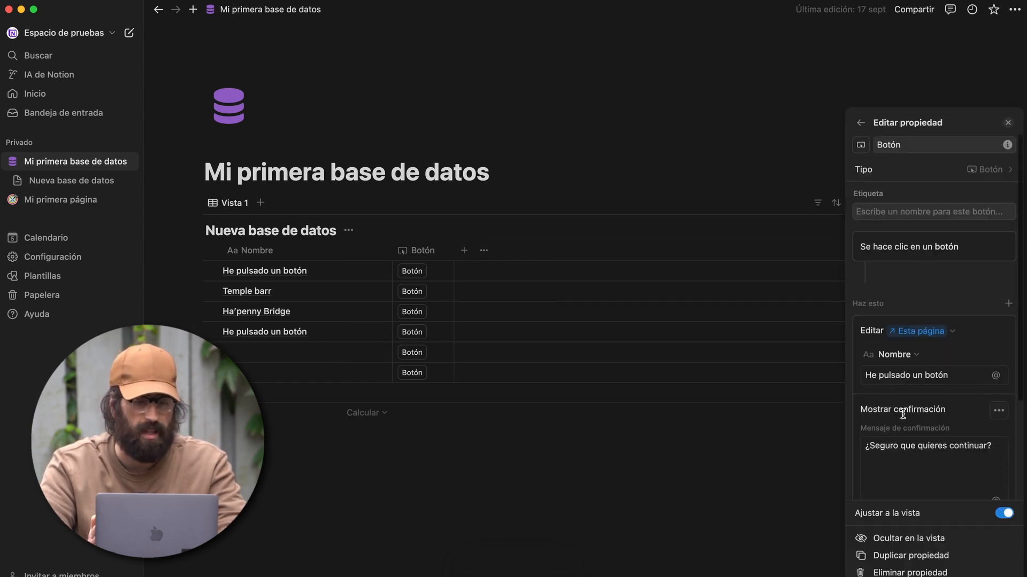
- Move the confirmation above the rename step and extend its message with 'cambiando el nombre de la pág'
{"action": "scroll", "coordinate": [904, 414], "scroll_direction": "down", "scroll_amount": 4}
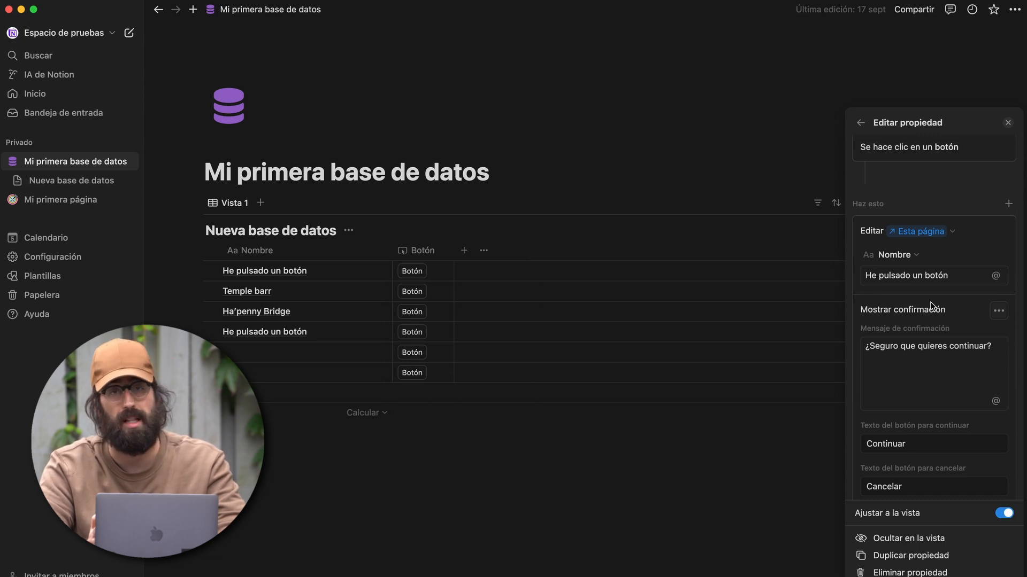
{"action": "left_click", "coordinate": [998, 311]}
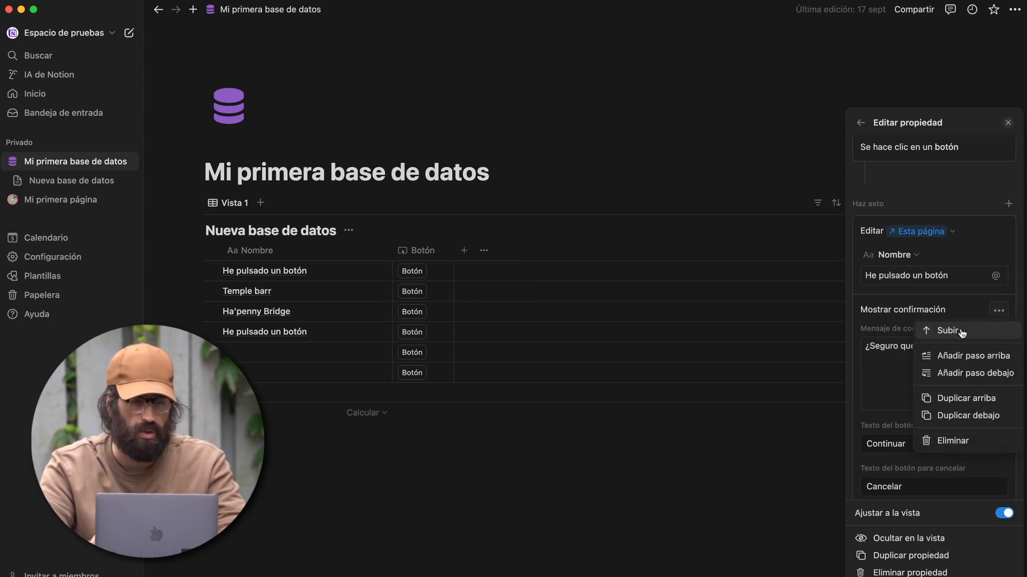
{"action": "left_click", "coordinate": [944, 330]}
{"action": "left_click", "coordinate": [991, 271]}
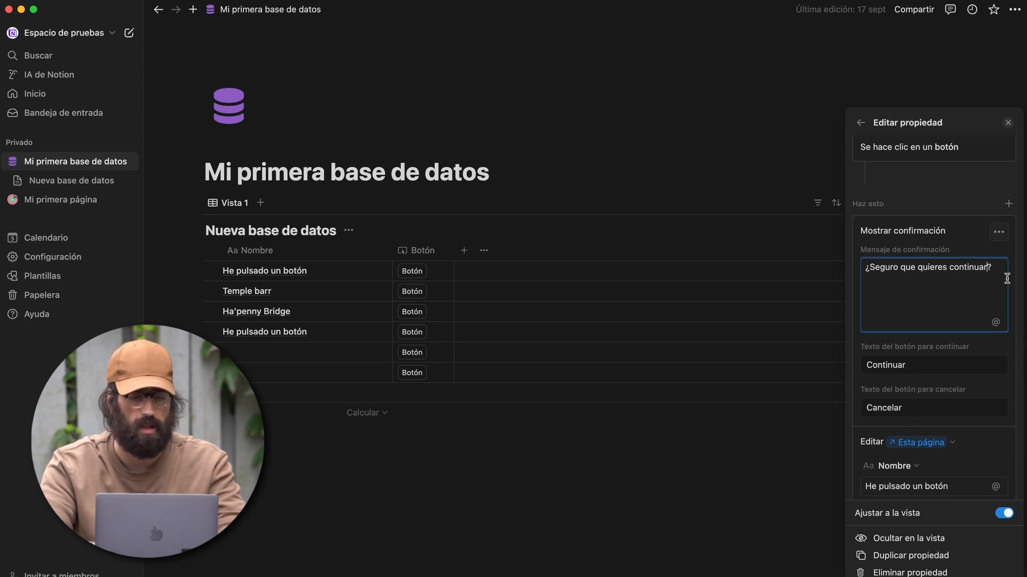
{"action": "type", "text": "cambi"}
{"action": "type", "text": "ando el nombre de la p"}
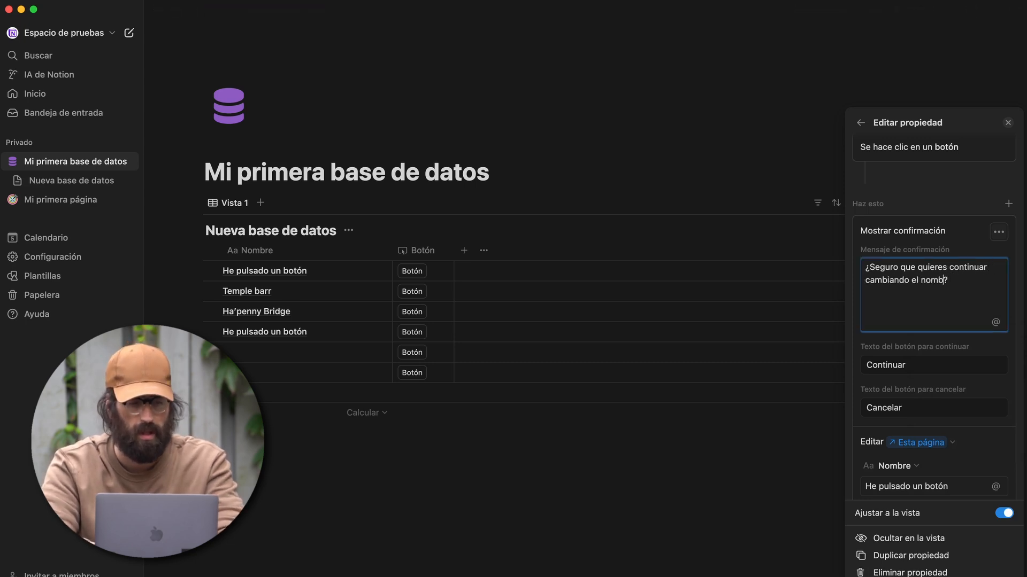
{"action": "type", "text": "ág"}
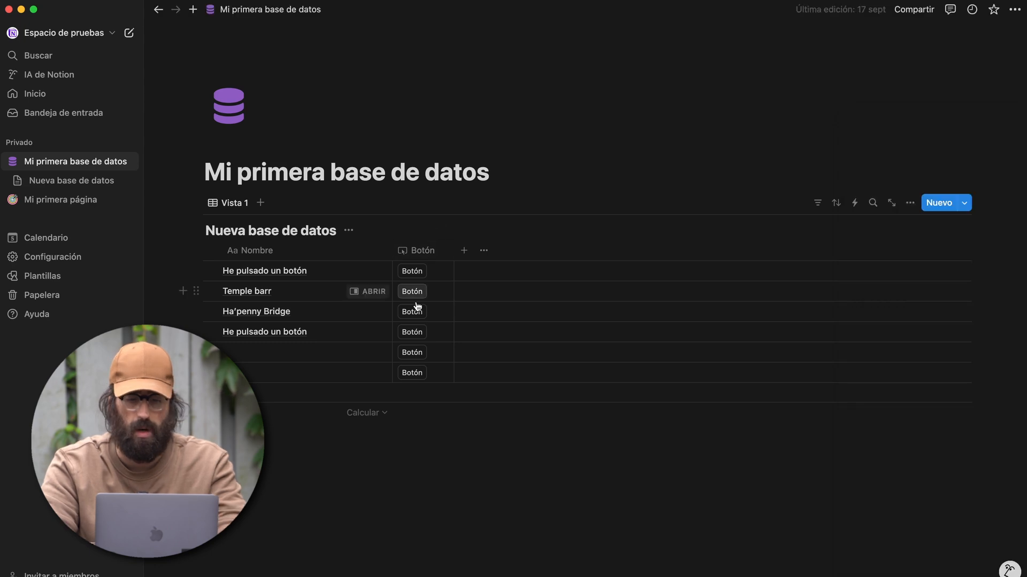
{"action": "left_click", "coordinate": [411, 314]}
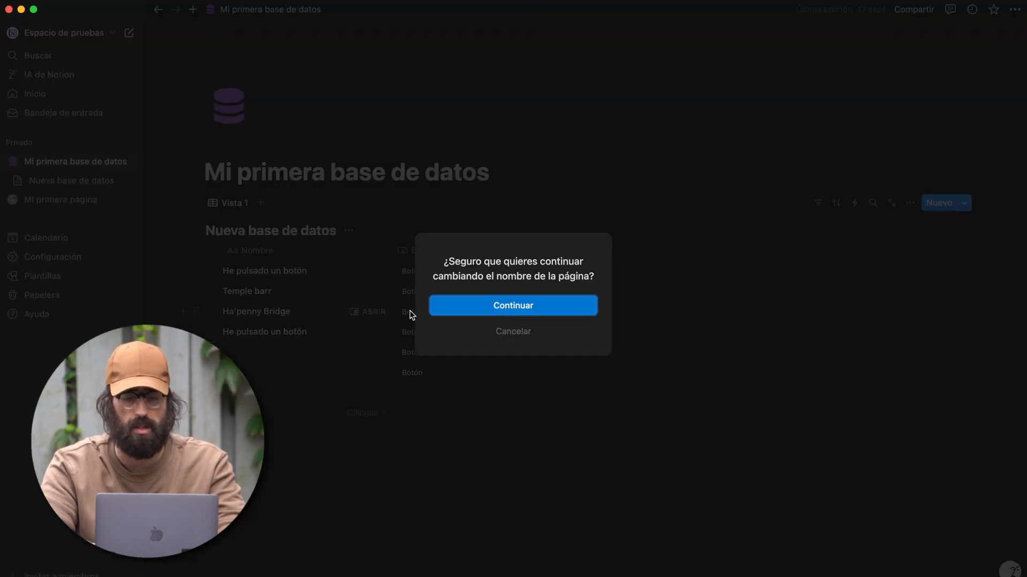
{"action": "left_click", "coordinate": [497, 332]}
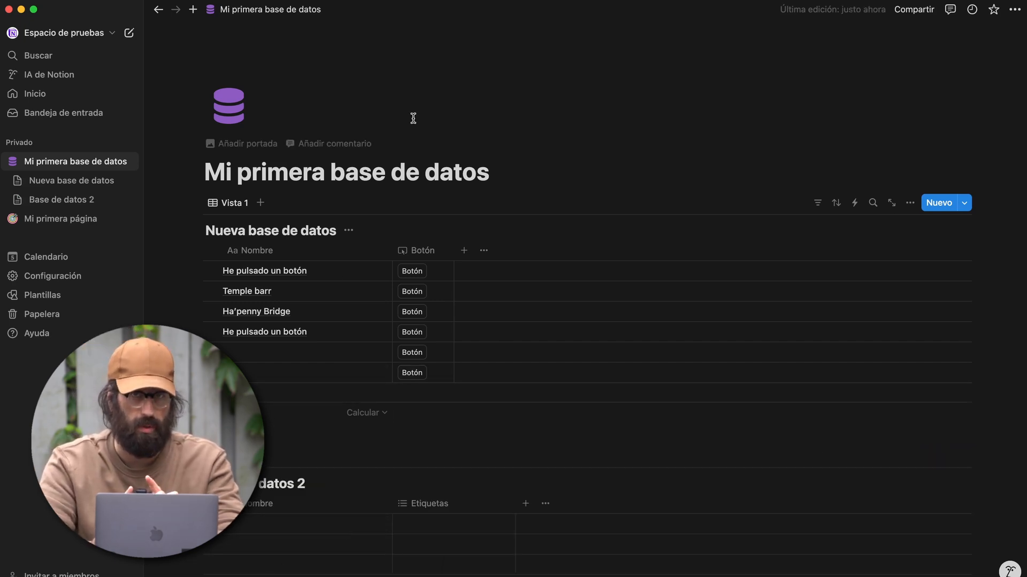
- Convert the Botón column into a relation to Base de datos 2 and review its limit options
{"action": "left_click", "coordinate": [436, 251]}
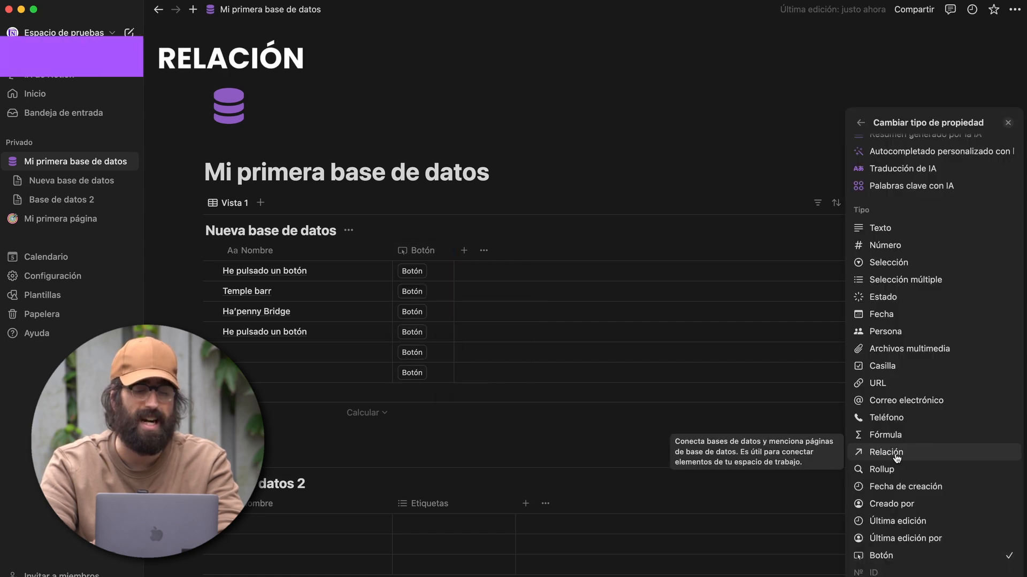
{"action": "left_click", "coordinate": [894, 452]}
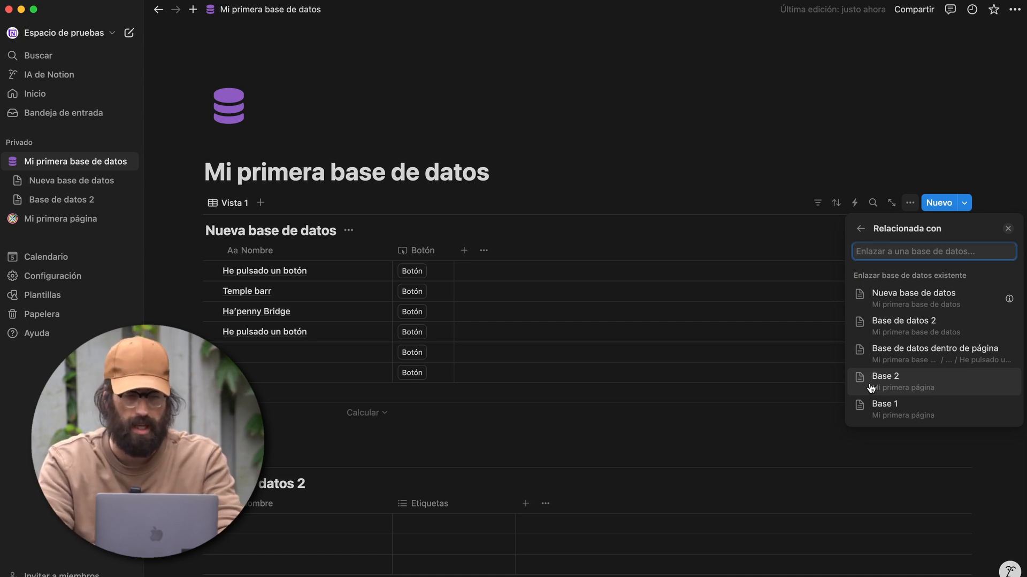
{"action": "type", "text": "base de datos 2"}
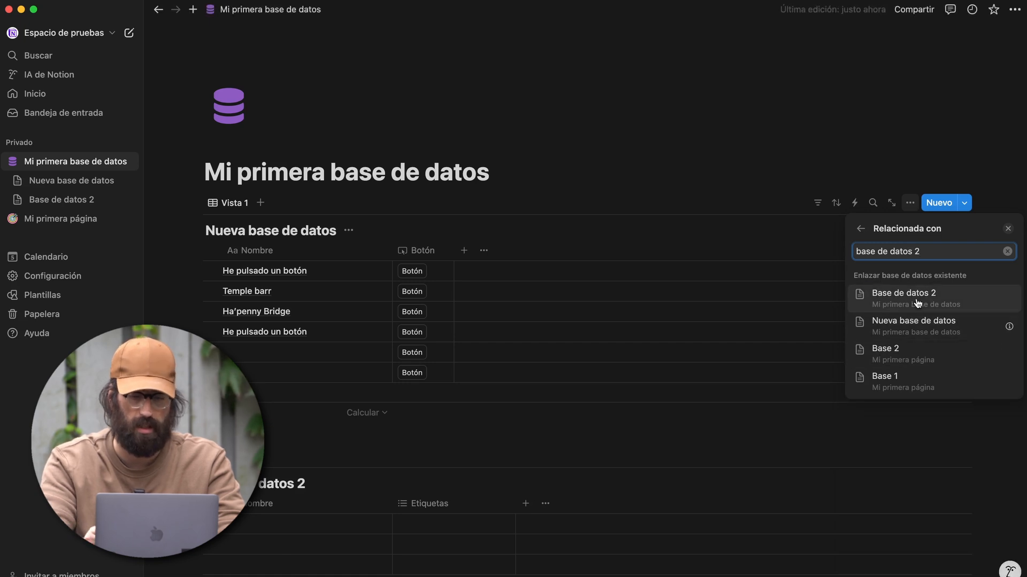
{"action": "left_click", "coordinate": [917, 300]}
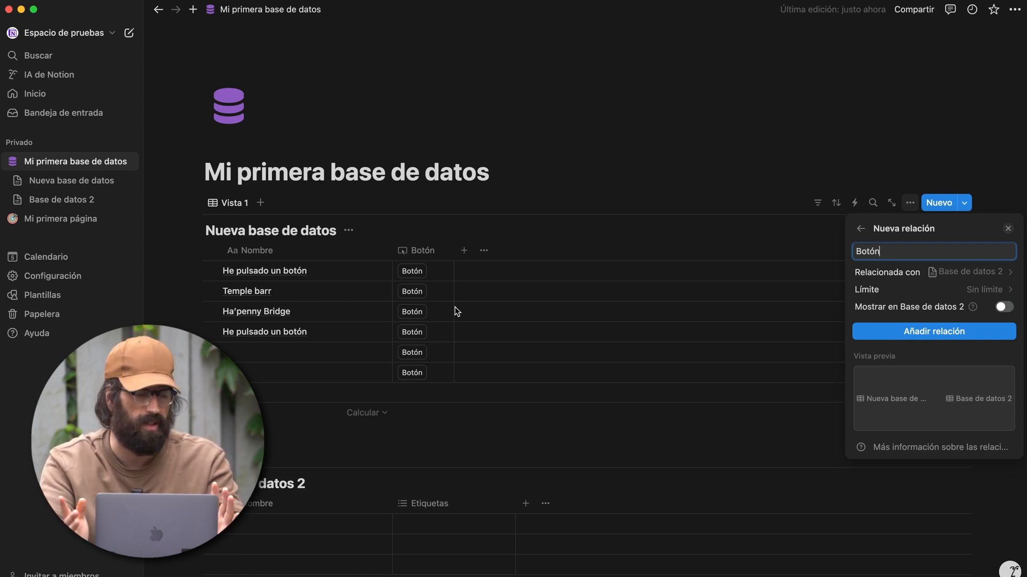
{"action": "left_click", "coordinate": [988, 289]}
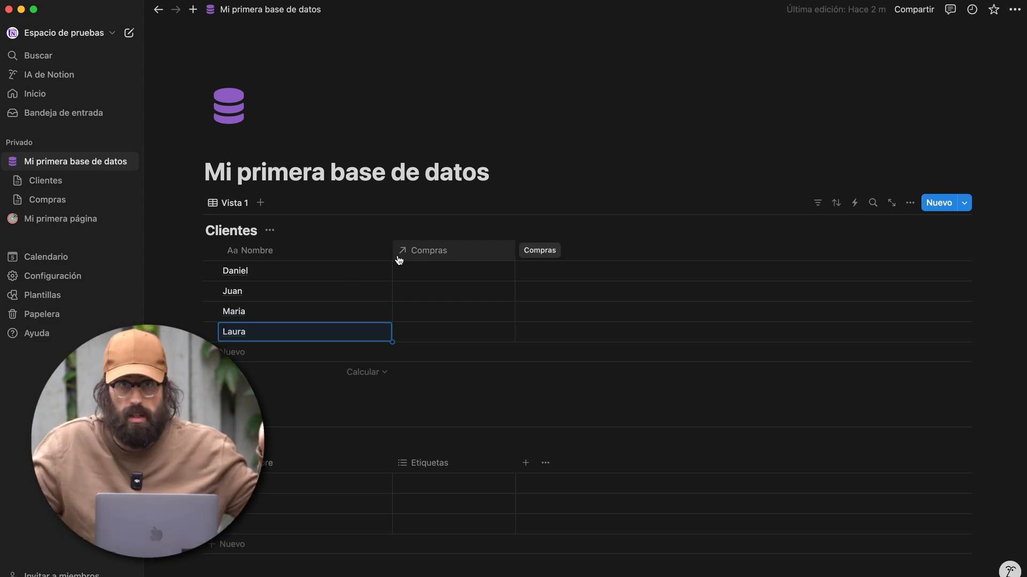
- Link Daniel to the Geforce RTX 3060 and AMD Ryzen 5600 purchases
{"action": "left_click", "coordinate": [399, 257]}
{"action": "left_click", "coordinate": [433, 299]}
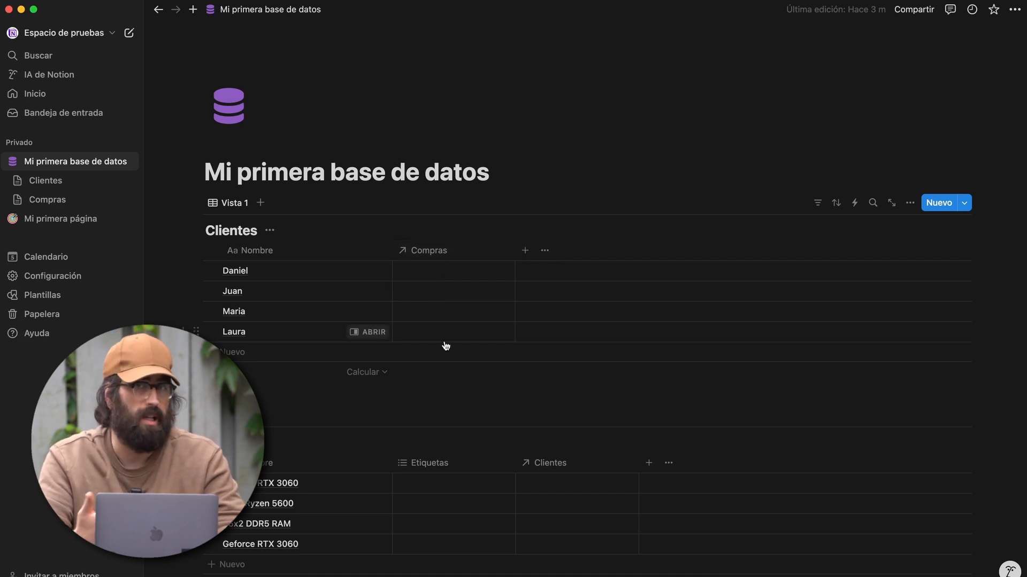
{"action": "left_click", "coordinate": [447, 271]}
{"action": "left_click", "coordinate": [456, 212]}
{"action": "left_click", "coordinate": [427, 275]}
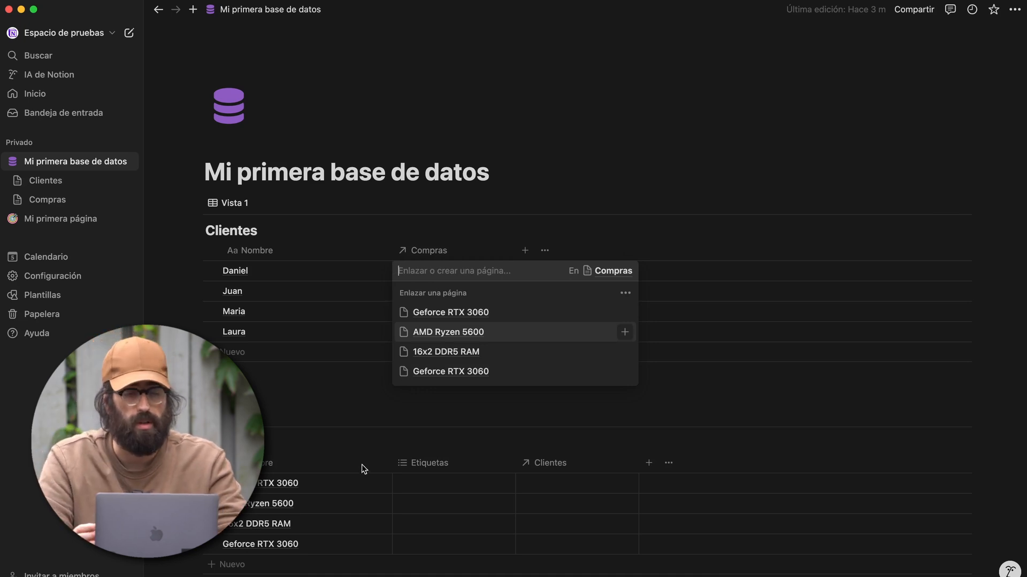
{"action": "left_click", "coordinate": [464, 312]}
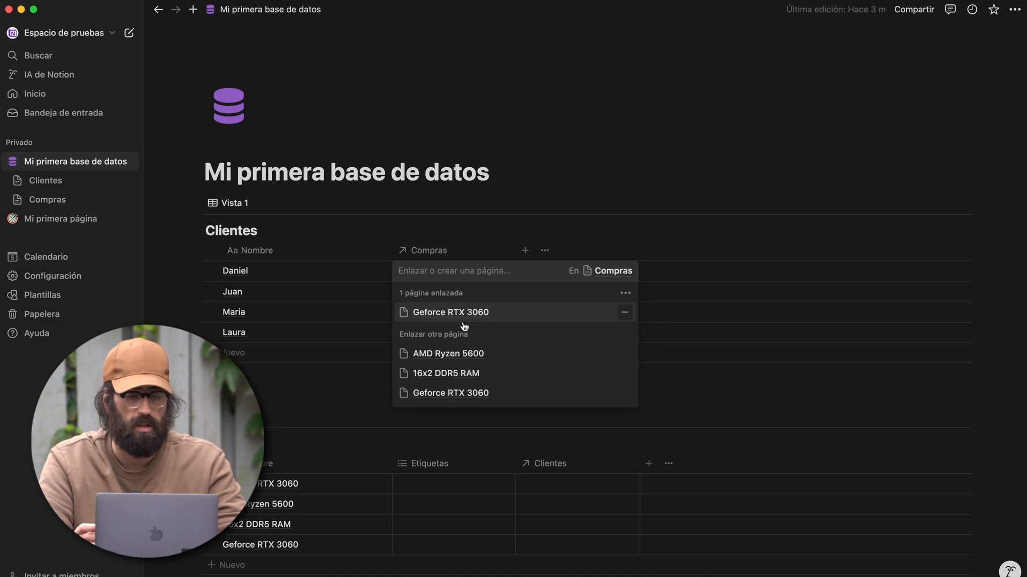
{"action": "left_click", "coordinate": [454, 355]}
{"action": "key", "text": "Escape"}
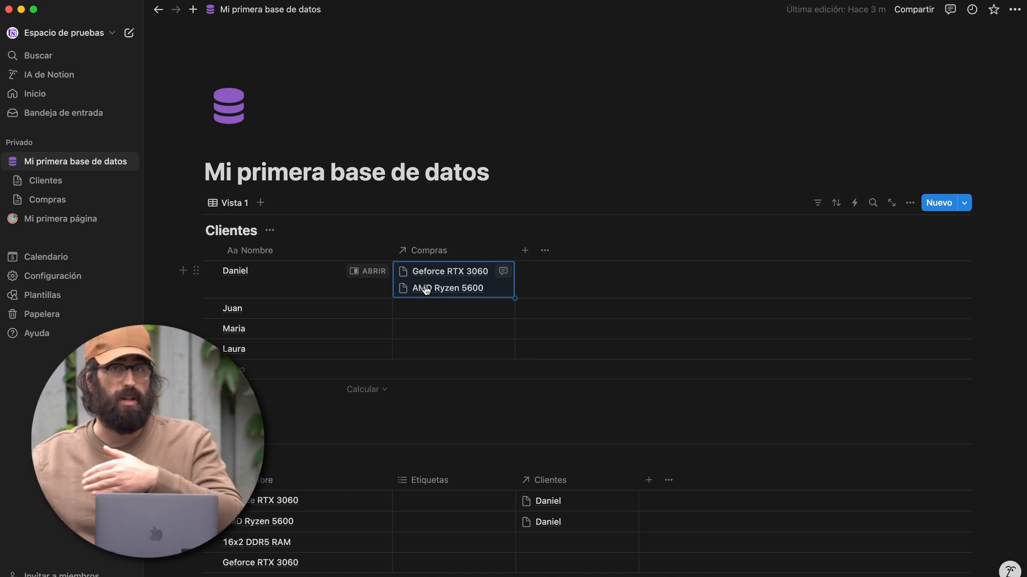
- Link 16x2 DDR5 RAM to Maria and Geforce RTX 3060 to Laura
{"action": "left_click", "coordinate": [419, 331]}
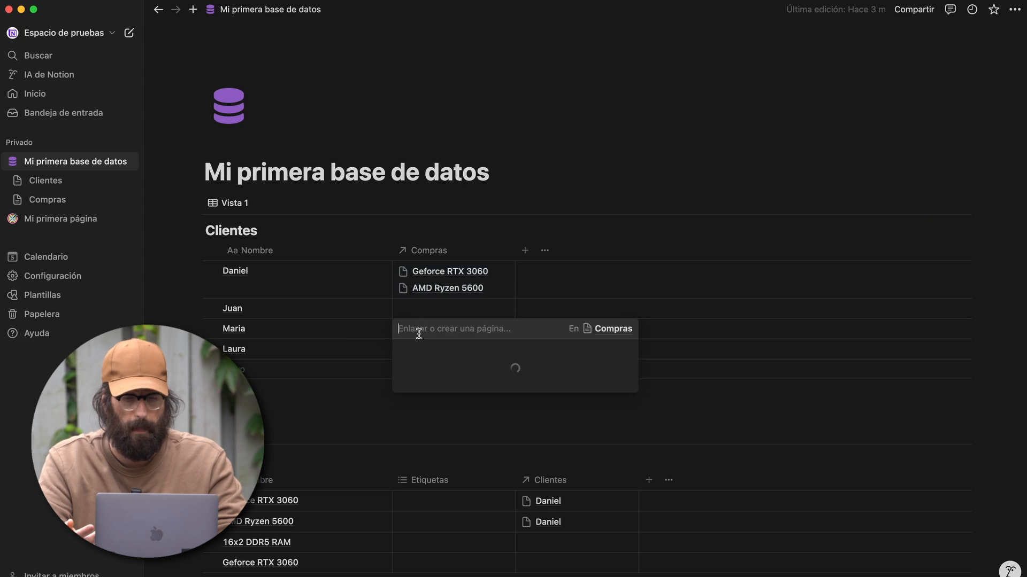
{"action": "left_click", "coordinate": [430, 410]}
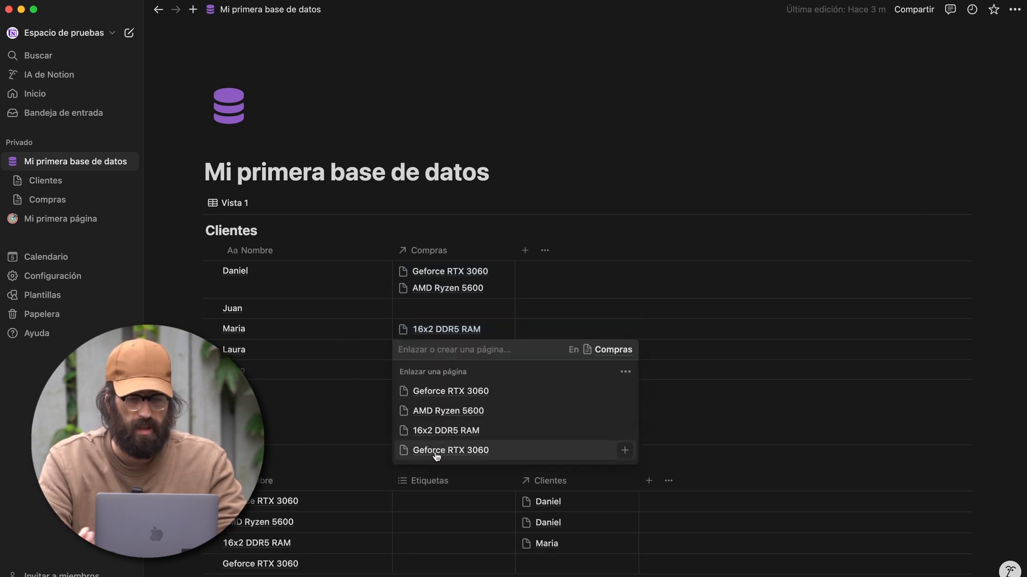
{"action": "left_click", "coordinate": [436, 453]}
{"action": "key", "text": "Escape"}
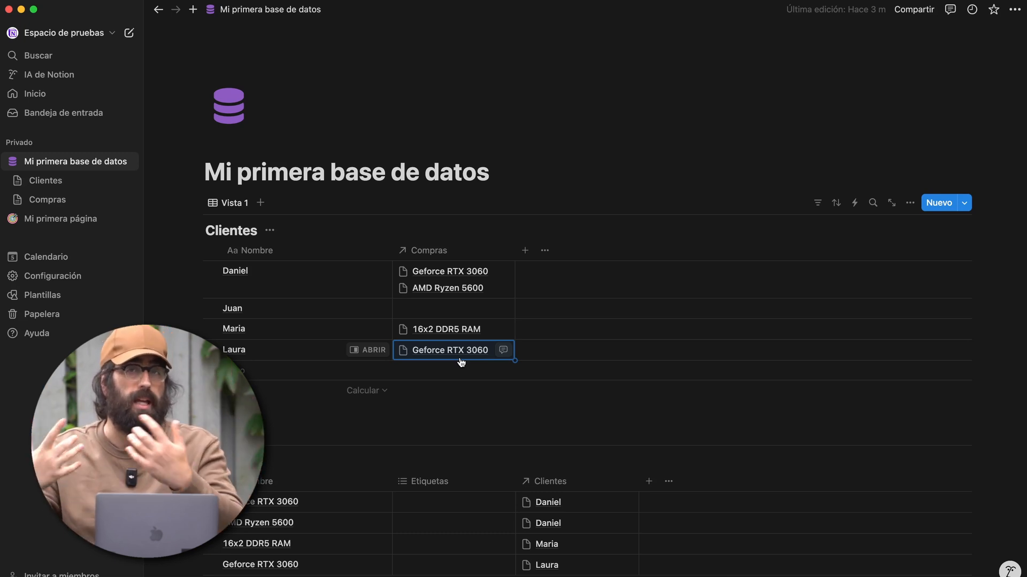
{"action": "scroll", "coordinate": [461, 363], "scroll_direction": "down", "scroll_amount": 5}
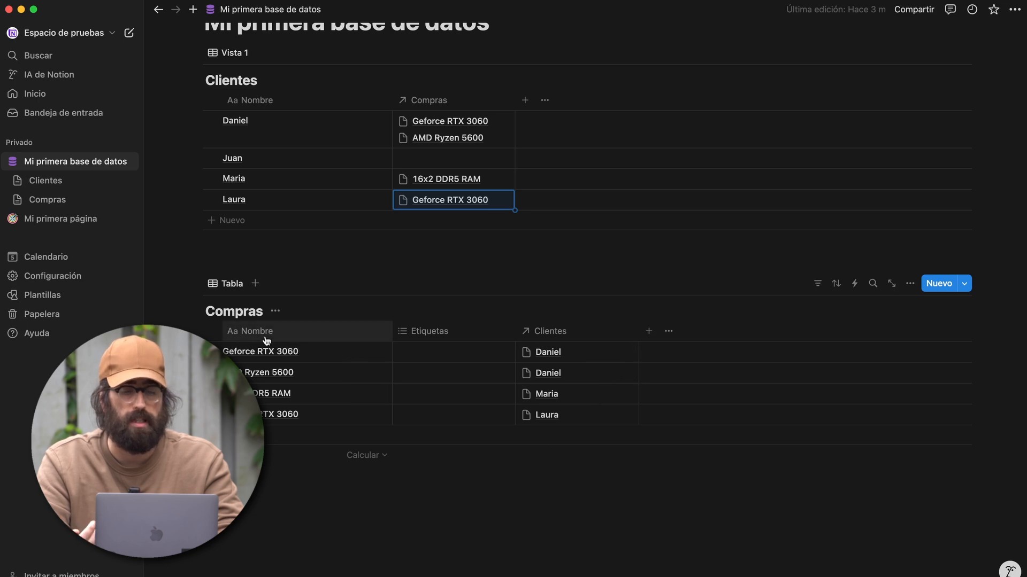
- Delete the Etiquetas property from the Compras table, confirming the deletion
{"action": "left_click", "coordinate": [430, 331]}
{"action": "left_click", "coordinate": [434, 534]}
{"action": "left_click", "coordinate": [525, 305]}
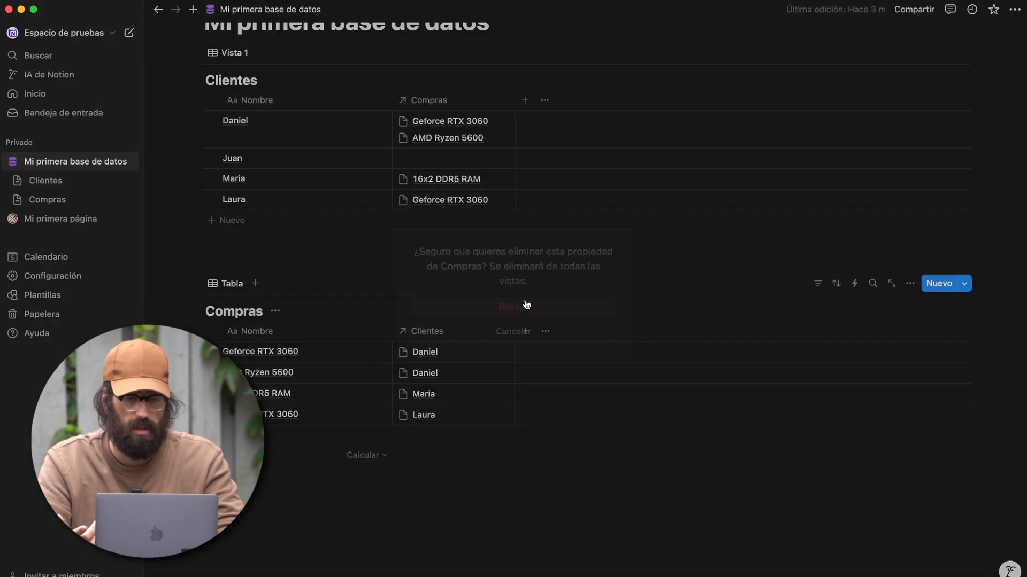
{"action": "scroll", "coordinate": [300, 415], "scroll_direction": "up", "scroll_amount": 2}
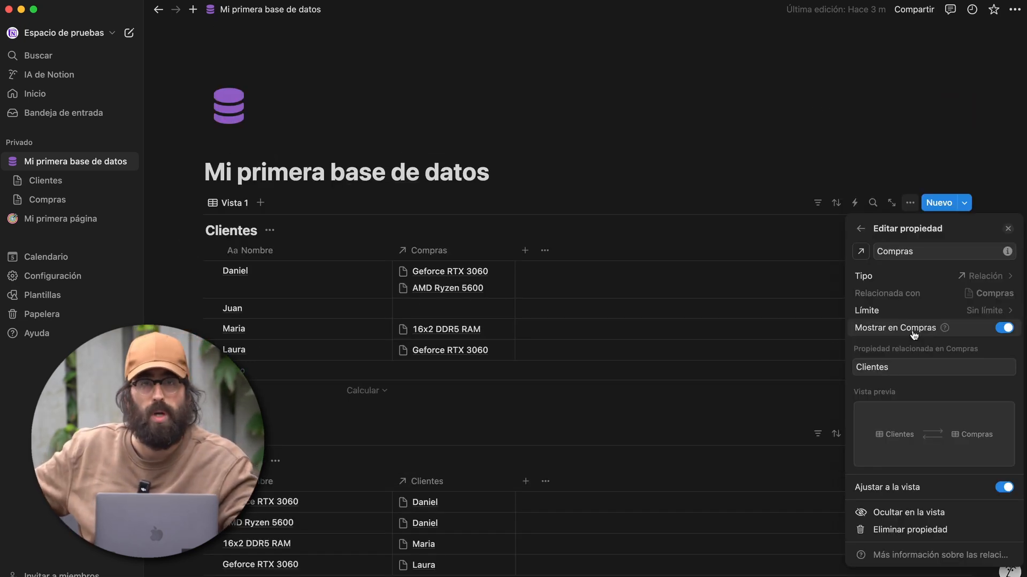
- Toggle the relation to one-way and back, leaving Clientes and Compras linked both ways
{"action": "left_click", "coordinate": [1011, 332]}
{"action": "left_click", "coordinate": [960, 356]}
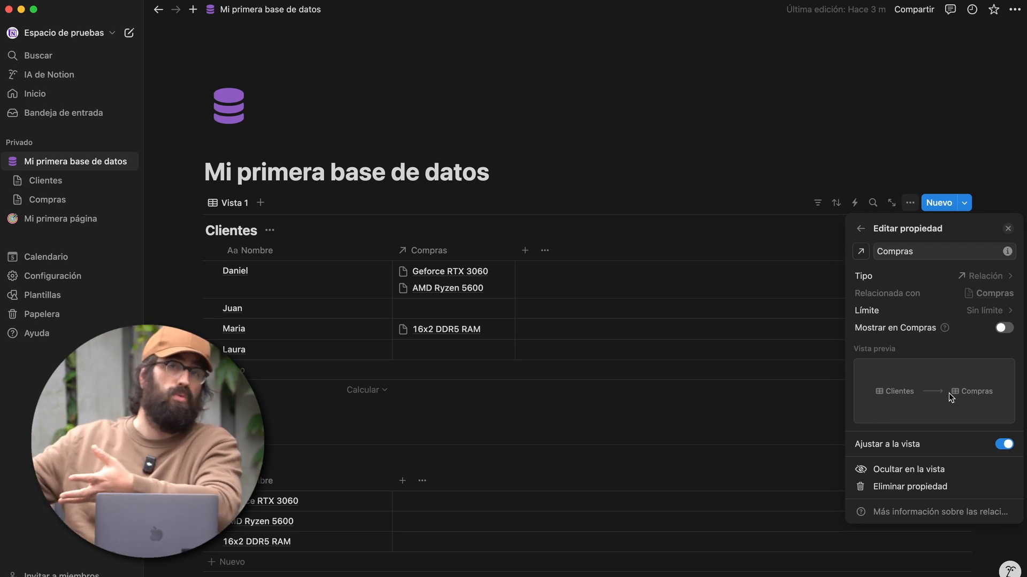
{"action": "left_click", "coordinate": [1003, 327]}
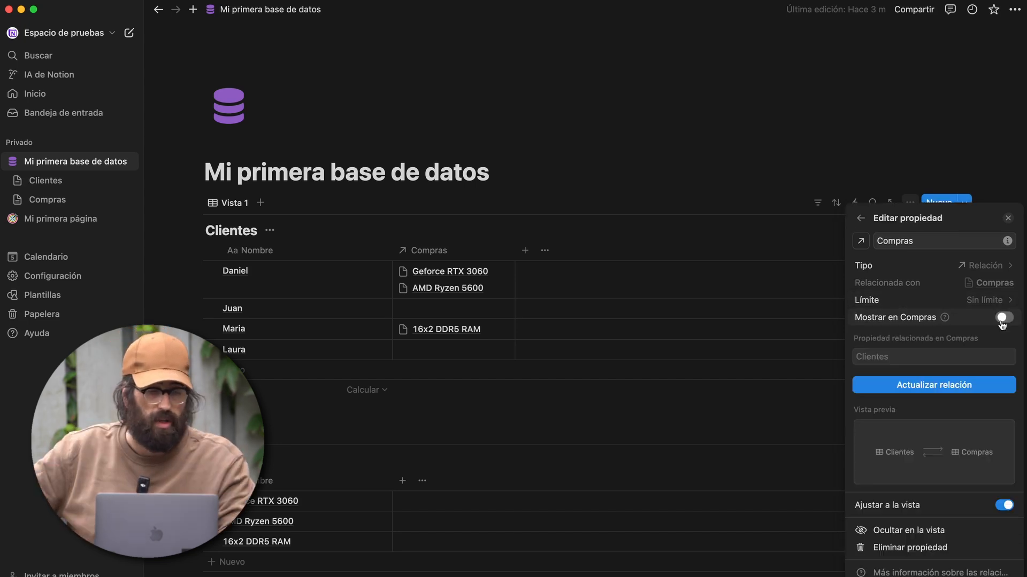
{"action": "left_click", "coordinate": [950, 385]}
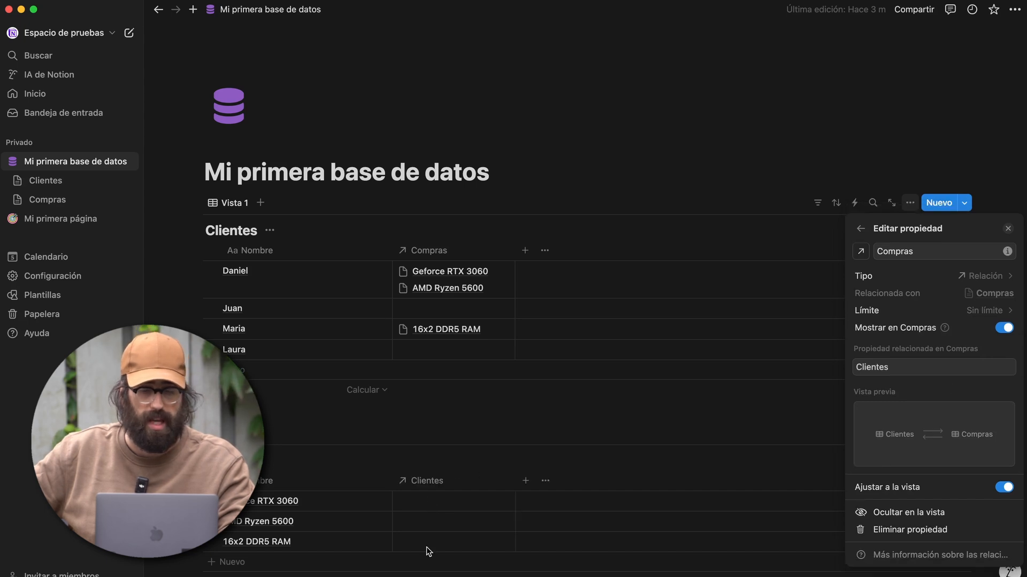
{"action": "key", "text": "Escape"}
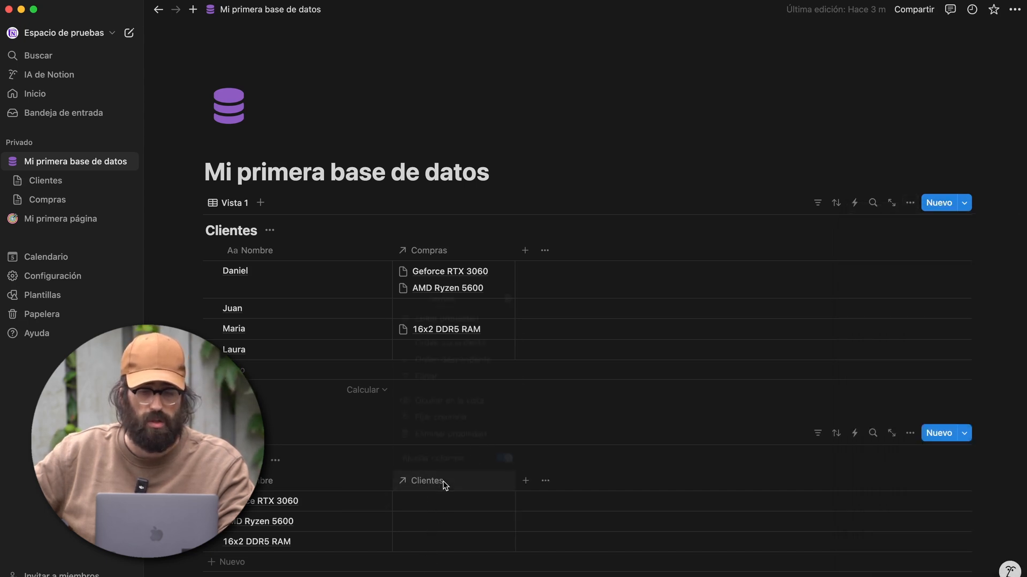
- Limit the Compras table's Clientes relation to 1 página per purchase
{"action": "left_click", "coordinate": [432, 480]}
{"action": "left_click", "coordinate": [470, 314]}
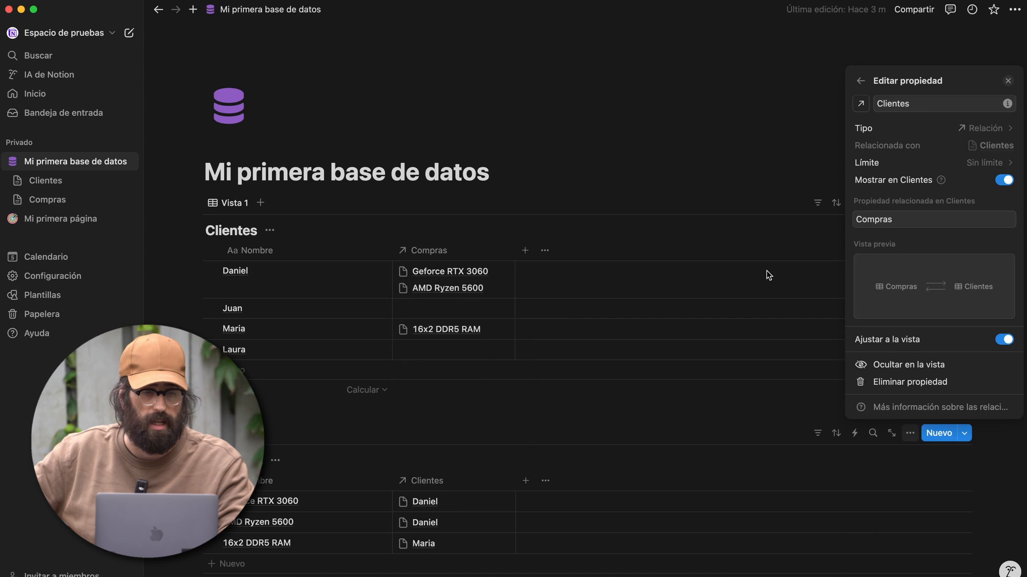
{"action": "left_click", "coordinate": [969, 164]}
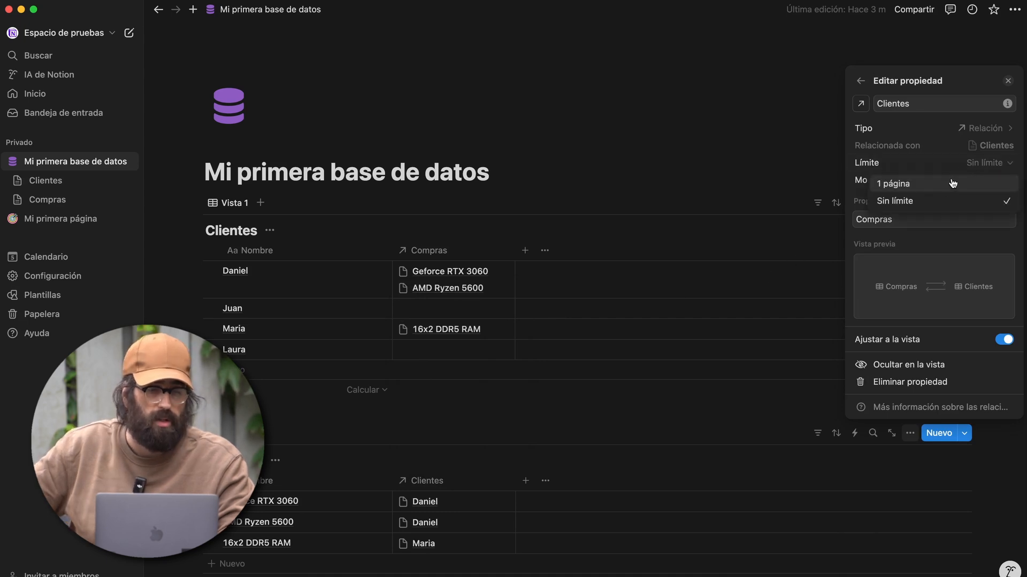
{"action": "left_click", "coordinate": [912, 186]}
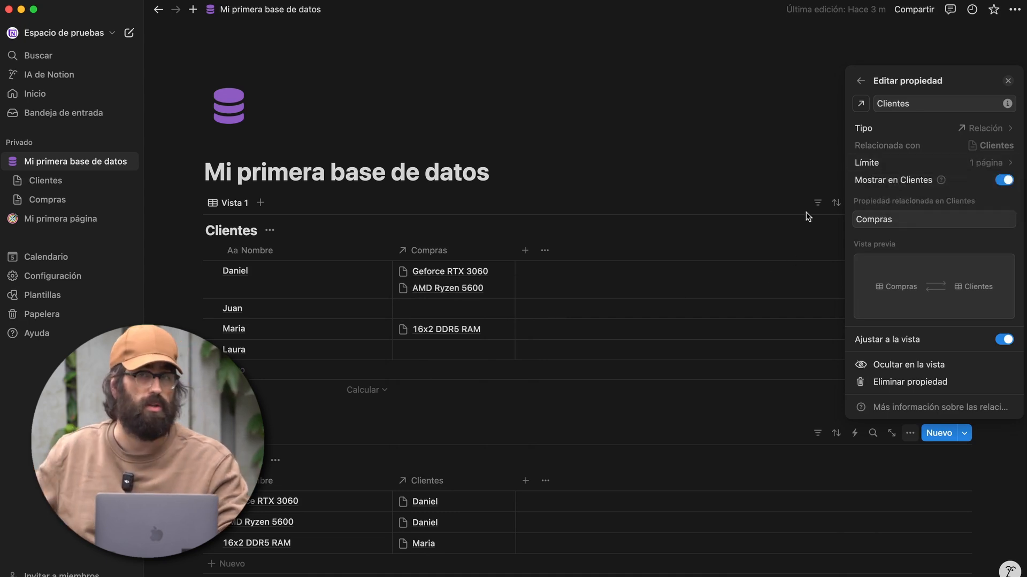
{"action": "left_click", "coordinate": [253, 509]}
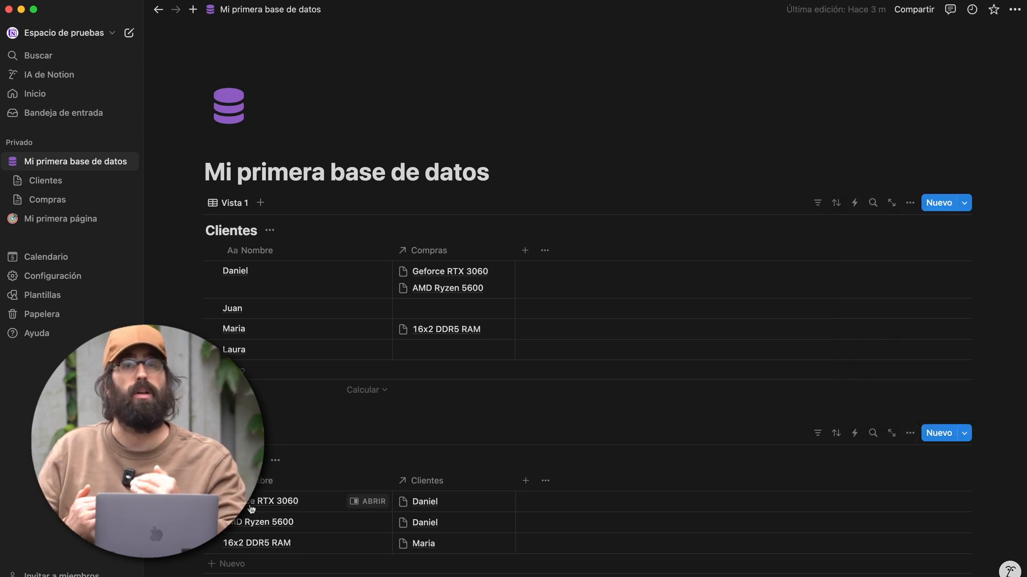
- Move the Geforce RTX 3060 purchase from Laura to Juan
{"action": "left_click", "coordinate": [422, 353]}
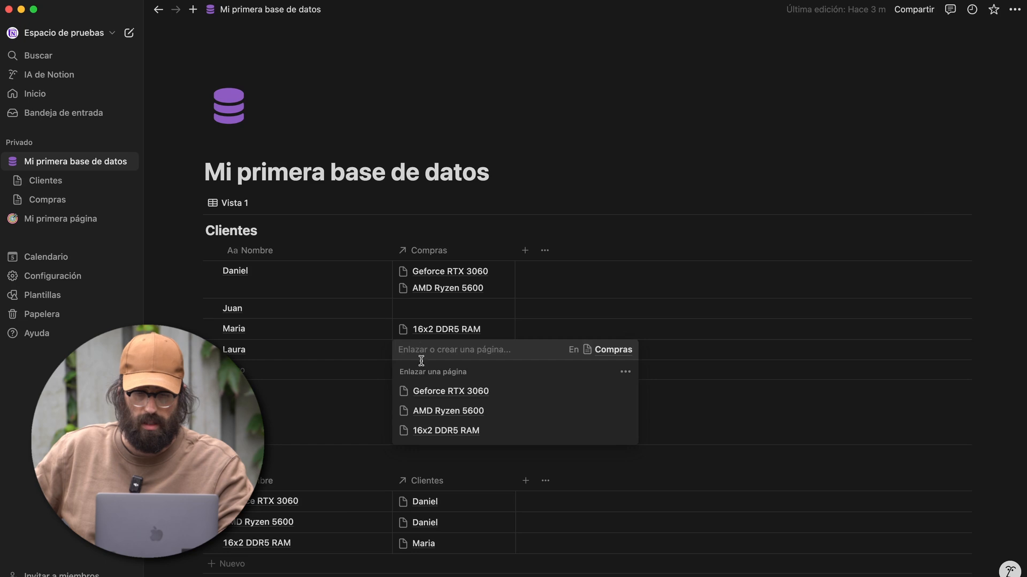
{"action": "left_click", "coordinate": [436, 390]}
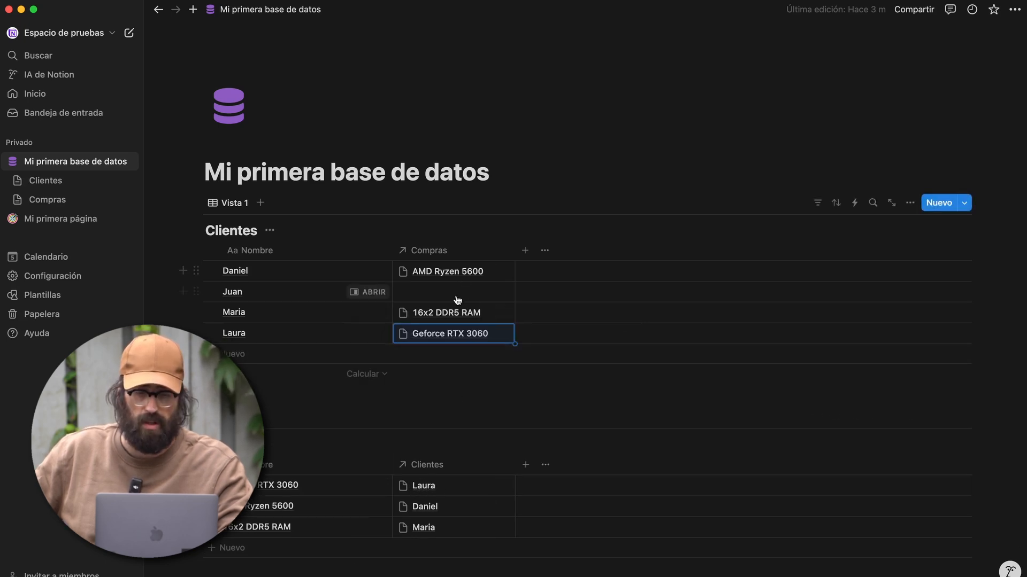
{"action": "left_click", "coordinate": [483, 293]}
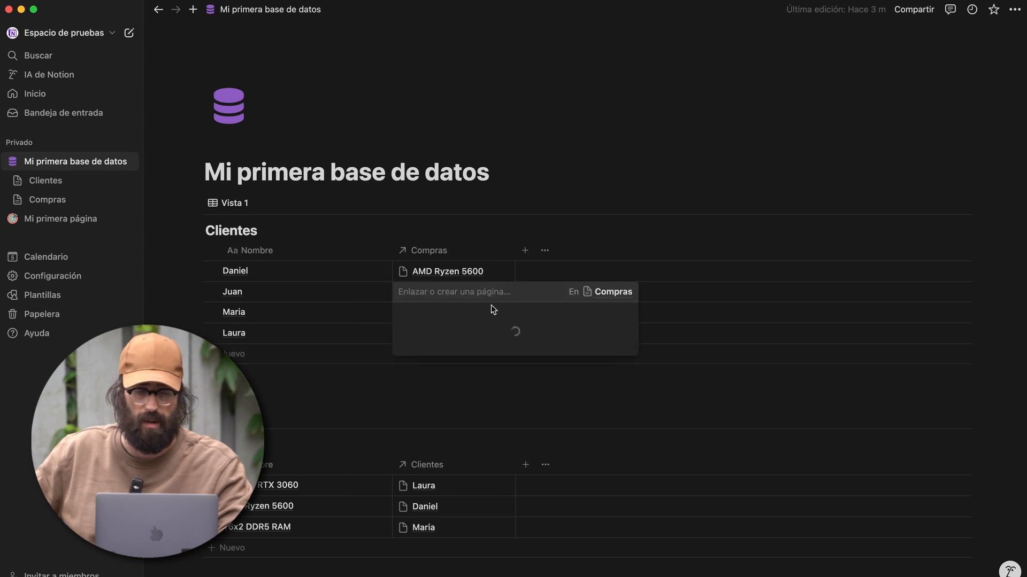
{"action": "key", "text": "Escape"}
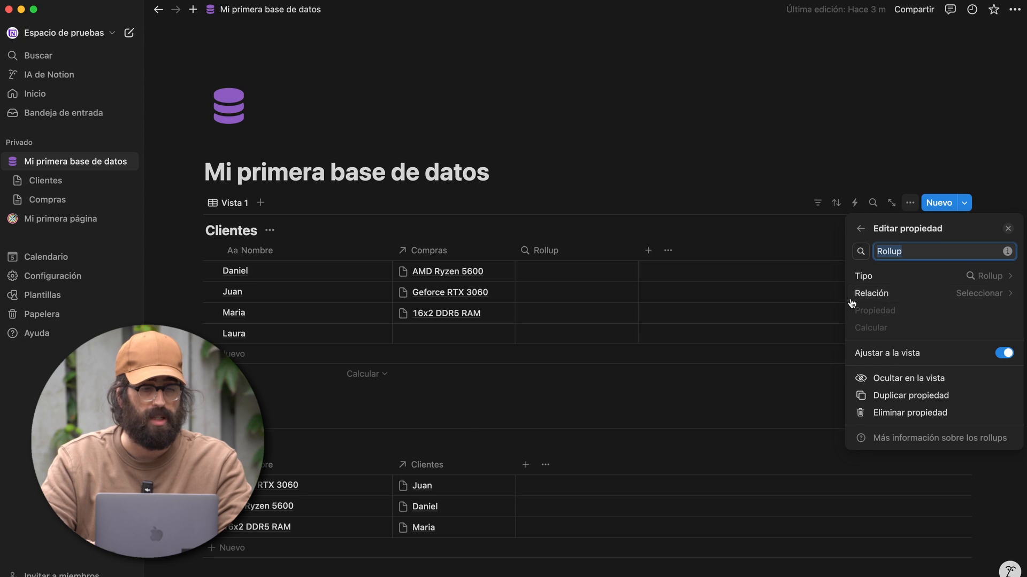
- Base the Clientes Rollup on the Compras relation
{"action": "left_click", "coordinate": [884, 292]}
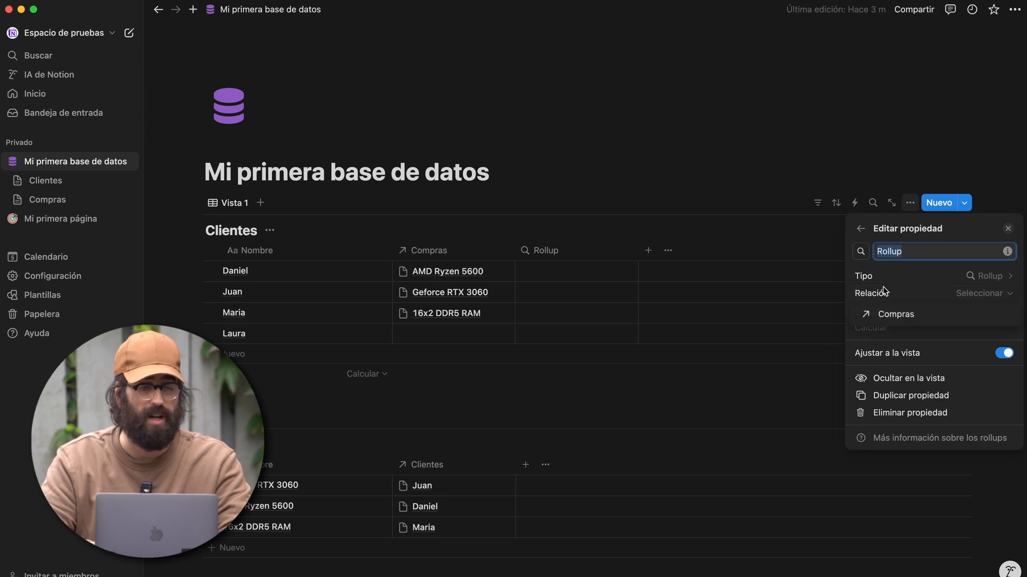
{"action": "left_click", "coordinate": [880, 315]}
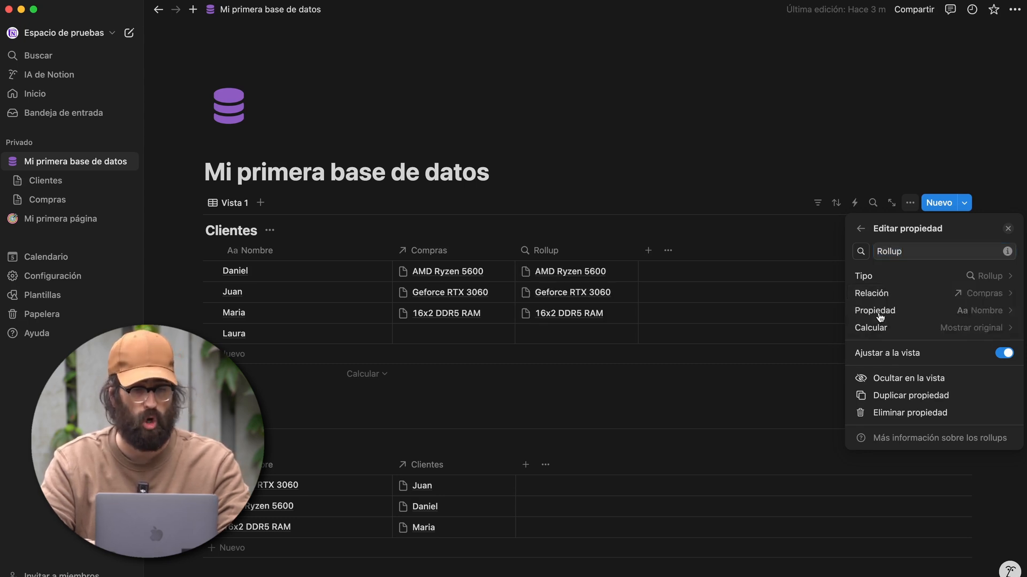
{"action": "left_click", "coordinate": [525, 465]}
- Add a Precio number column to Compras with prices 500, 300 and 80 €
{"action": "left_click", "coordinate": [526, 464]}
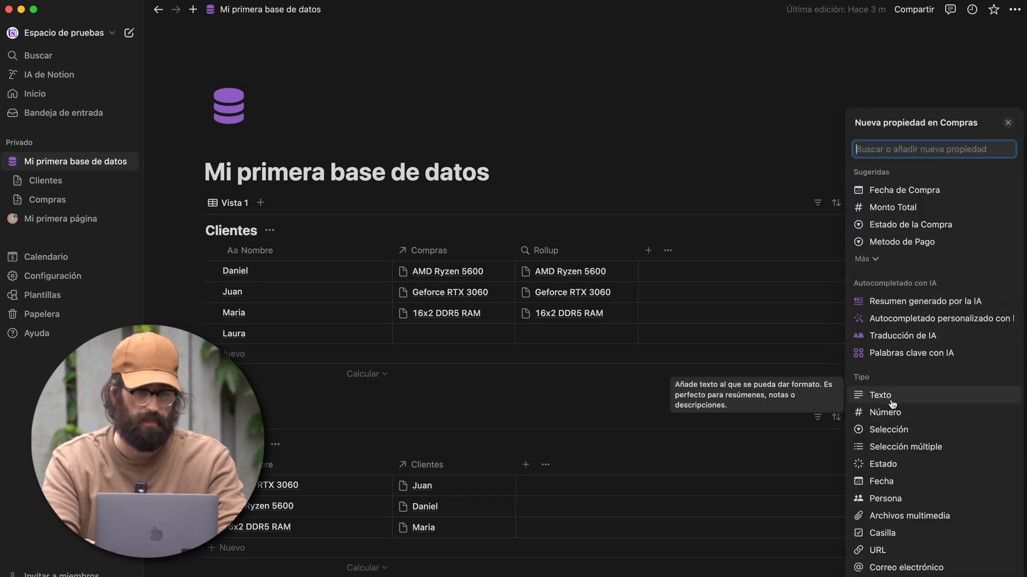
{"action": "left_click", "coordinate": [884, 412]}
{"action": "type", "text": "Precio"}
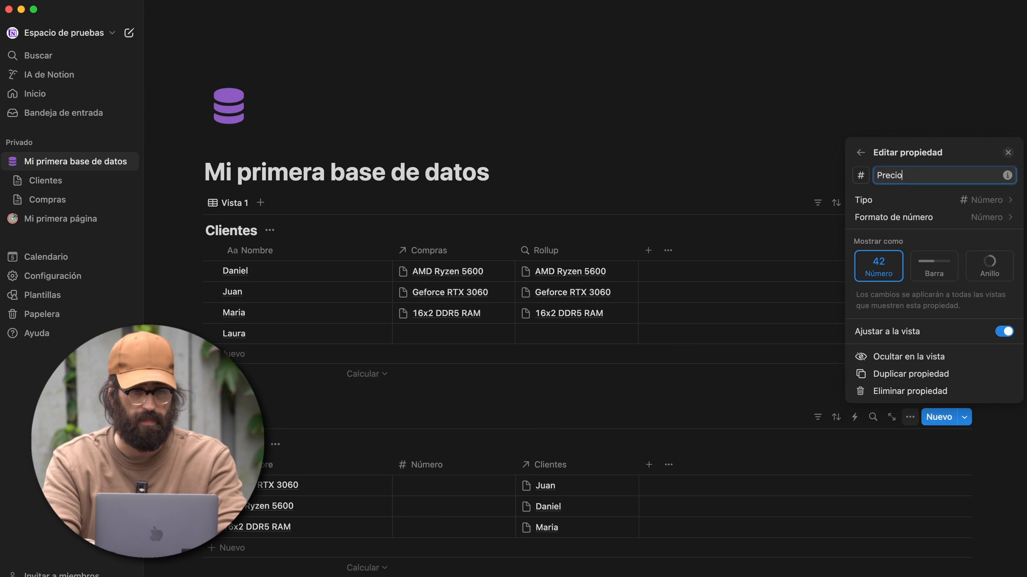
{"action": "left_click", "coordinate": [425, 491]}
{"action": "type", "text": "6000"}
{"action": "key", "text": "Return"}
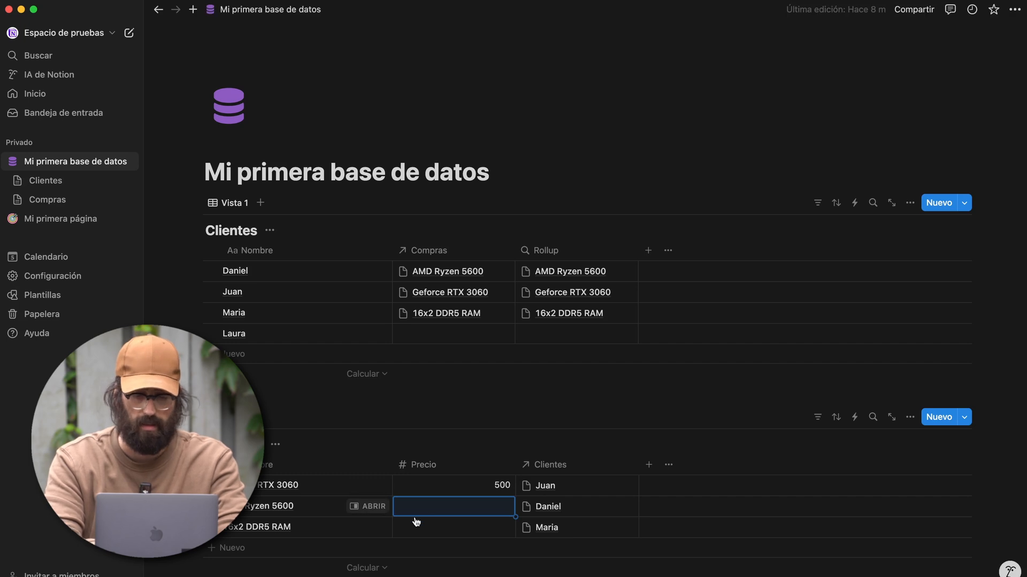
{"action": "type", "text": "300"}
{"action": "key", "text": "Return"}
{"action": "type", "text": "80,00 €"}
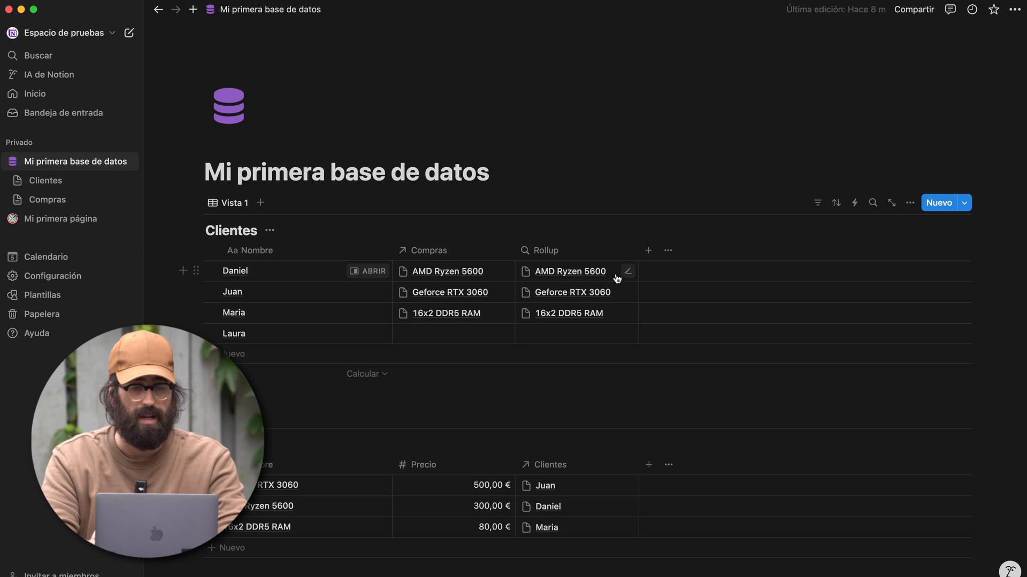
- Set the Rollup to Suma of Precio, totalling each client's spend (300, 500, 80, 0 €)
{"action": "left_click", "coordinate": [617, 278]}
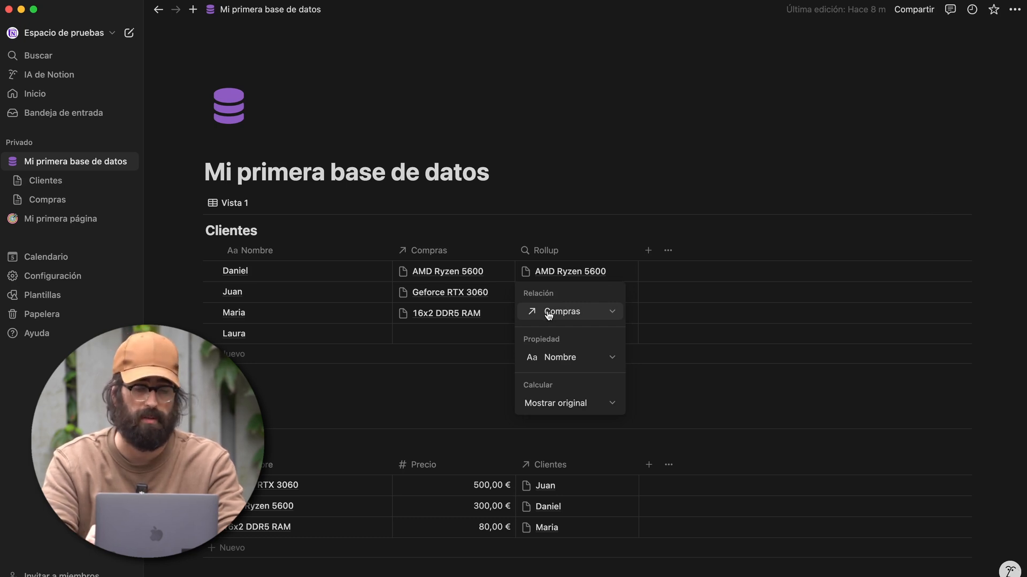
{"action": "left_click", "coordinate": [556, 359]}
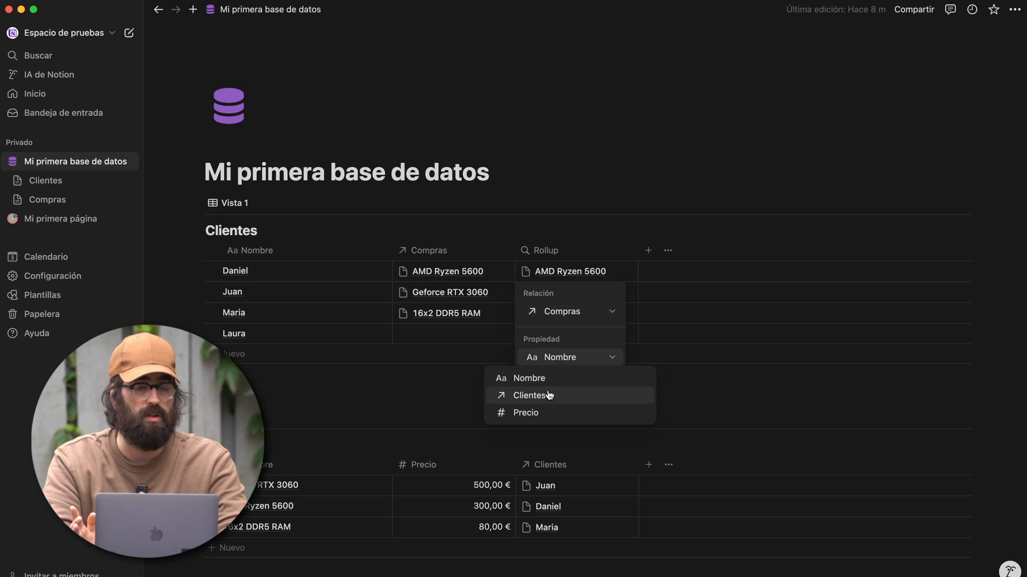
{"action": "left_click", "coordinate": [542, 412]}
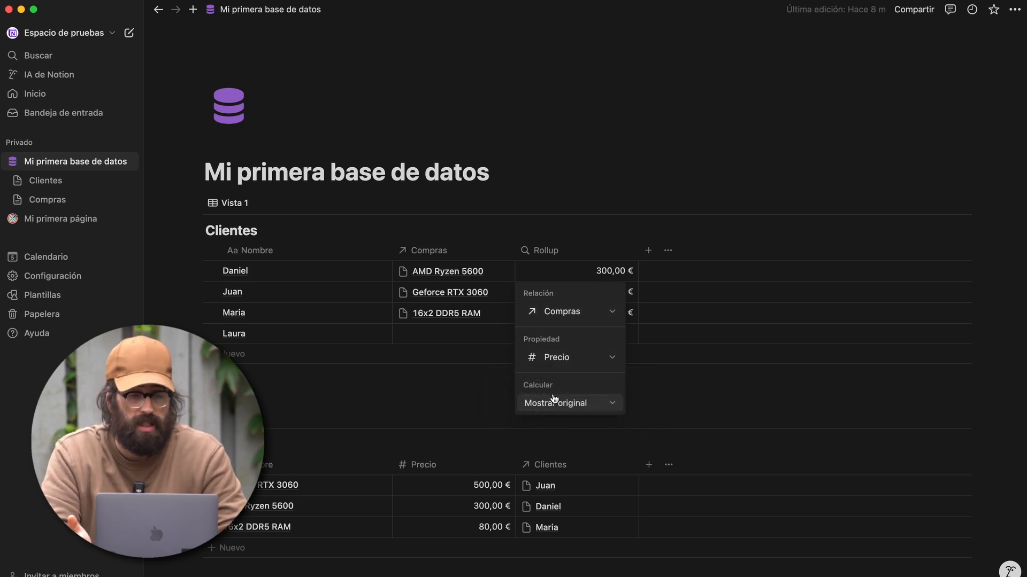
{"action": "left_click", "coordinate": [554, 405]}
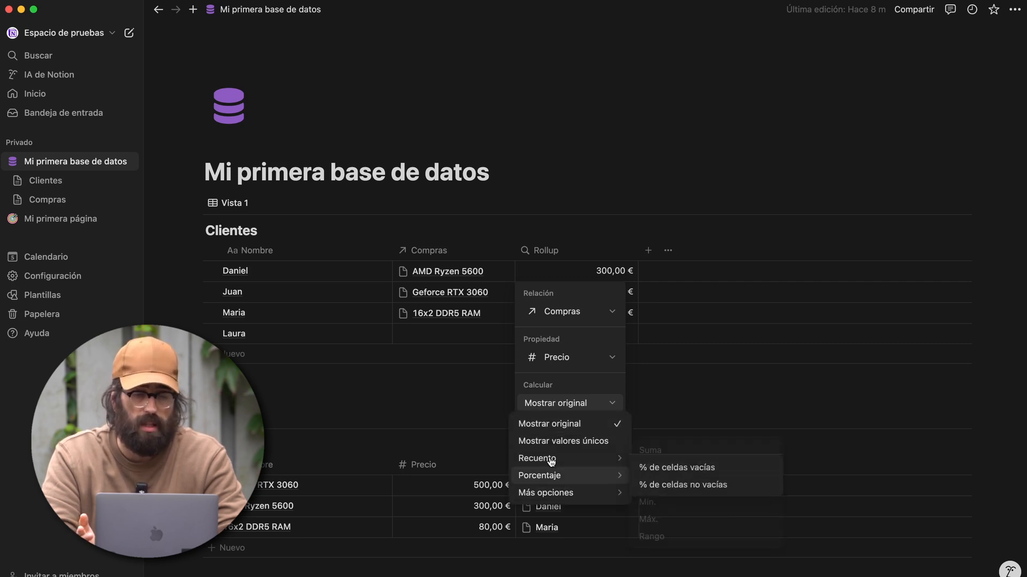
{"action": "mouse_move", "coordinate": [550, 492]}
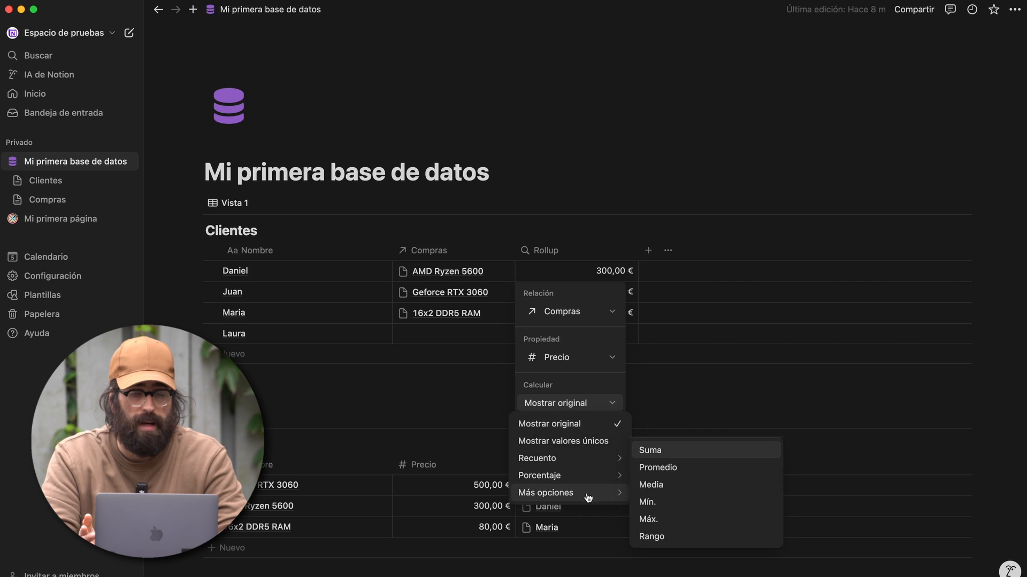
{"action": "left_click", "coordinate": [652, 449]}
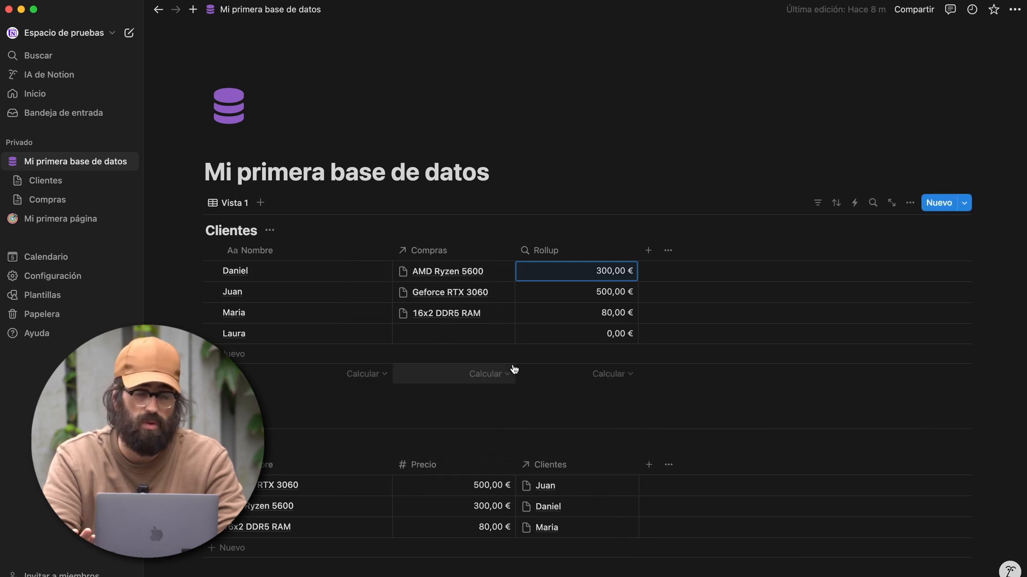
{"action": "left_click", "coordinate": [486, 321]}
- Link Geforce RTX 3060 to Maria, AMD Ryzen 5600 and 16x2 DDR5 RAM to Juan, AMD Ryzen 5600 to Laura
{"action": "left_click", "coordinate": [455, 394]}
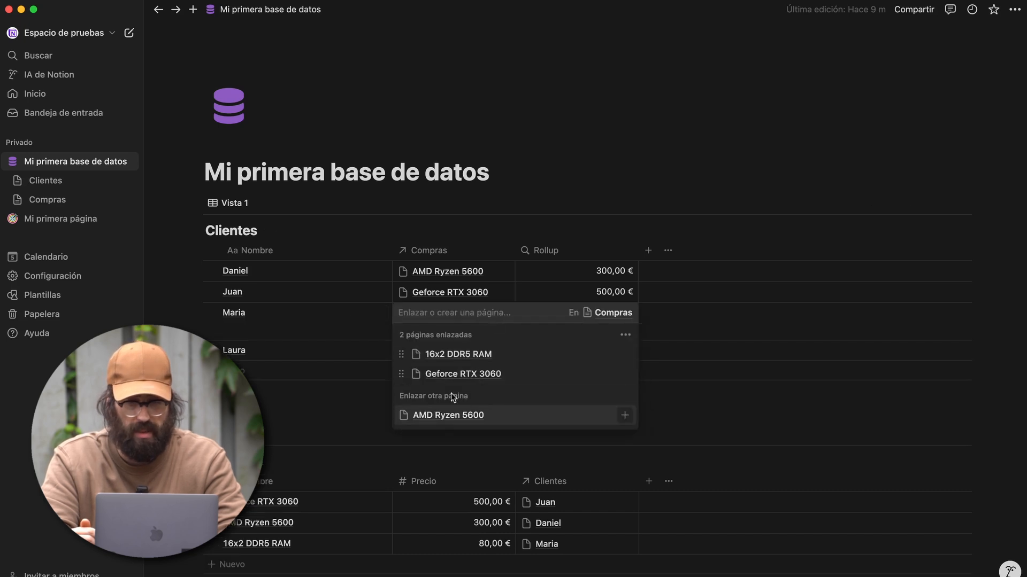
{"action": "key", "text": "Escape"}
{"action": "left_click", "coordinate": [501, 291]}
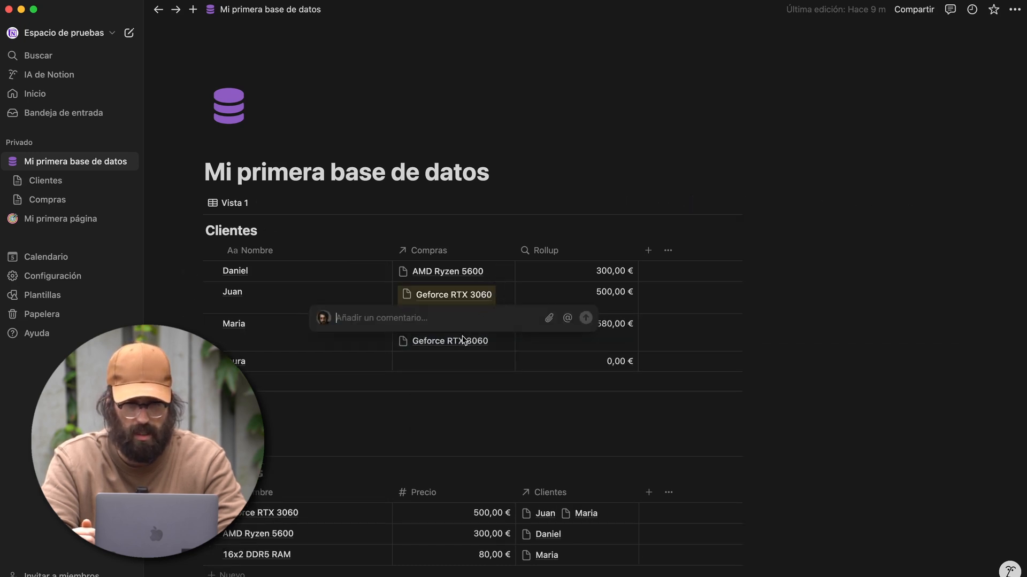
{"action": "left_click", "coordinate": [531, 375]}
{"action": "left_click", "coordinate": [442, 394]}
{"action": "key", "text": "Escape"}
{"action": "left_click", "coordinate": [454, 355]}
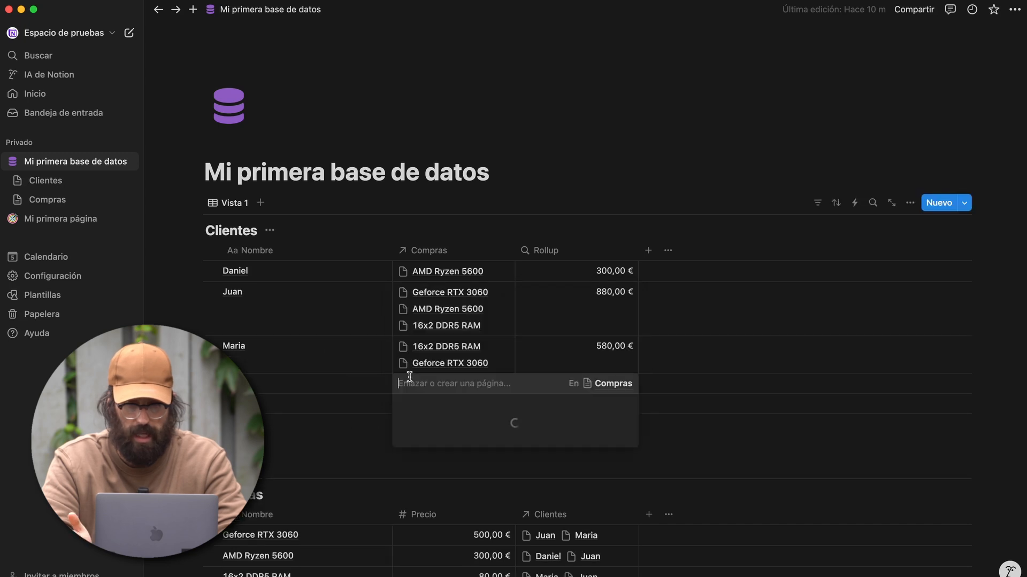
{"action": "left_click", "coordinate": [443, 467]}
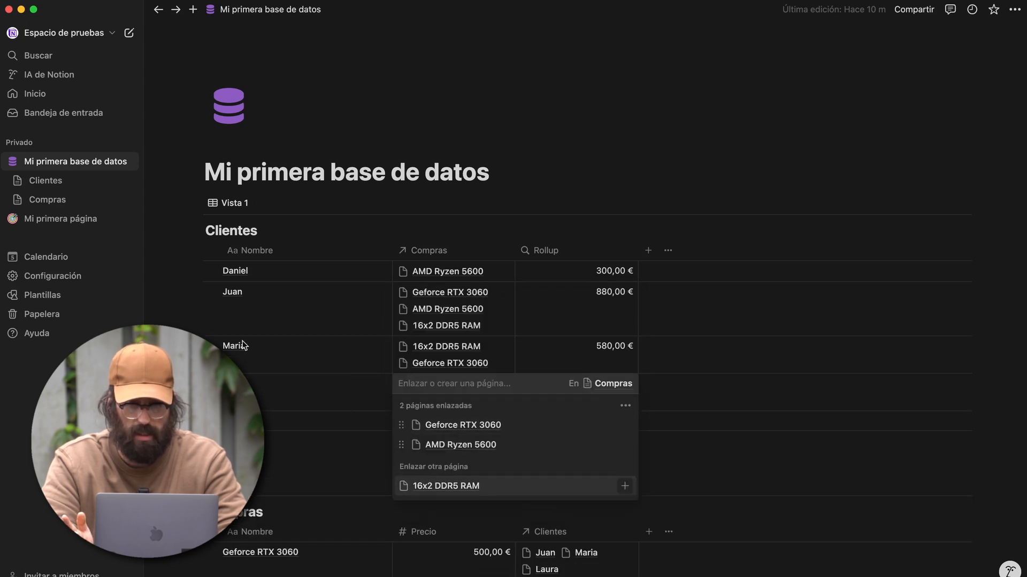
{"action": "key", "text": "Escape"}
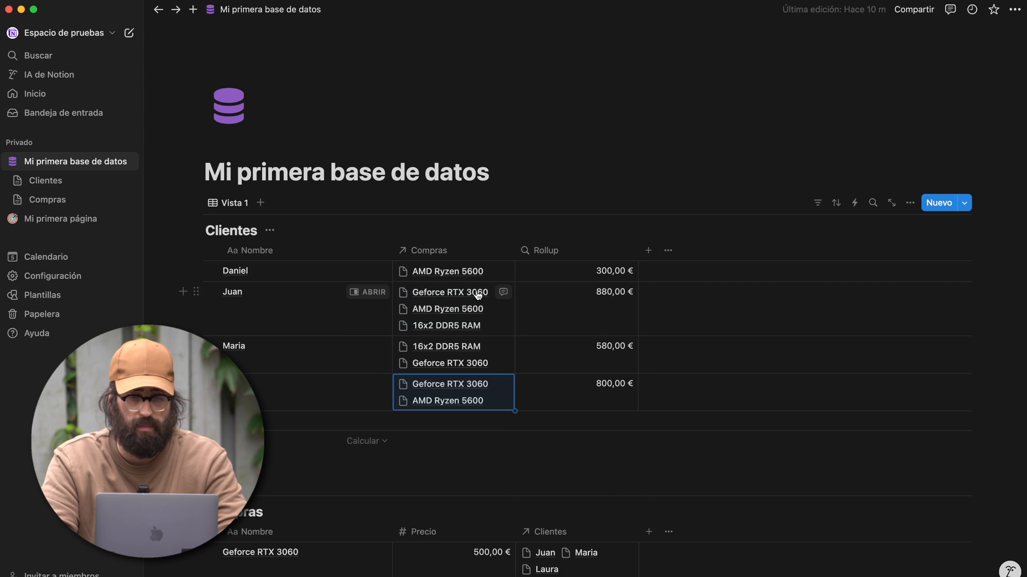
{"action": "scroll", "coordinate": [454, 348], "scroll_direction": "down", "scroll_amount": 3}
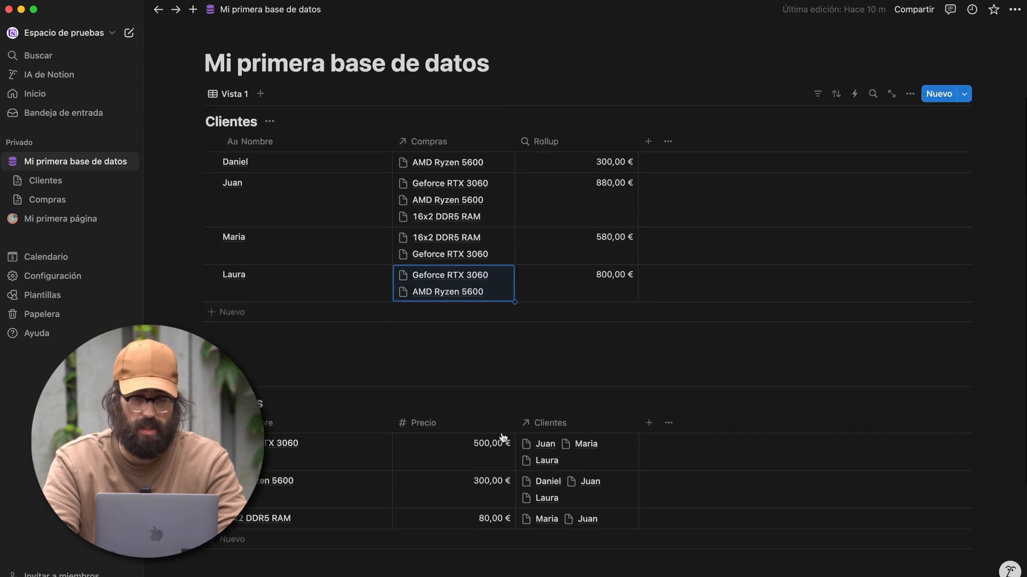
{"action": "scroll", "coordinate": [476, 422], "scroll_direction": "down", "scroll_amount": 1}
{"action": "scroll", "coordinate": [478, 428], "scroll_direction": "up", "scroll_amount": 2}
- Switch the Rollup calculation to Recuento to count each client's purchases
{"action": "left_click", "coordinate": [580, 214]}
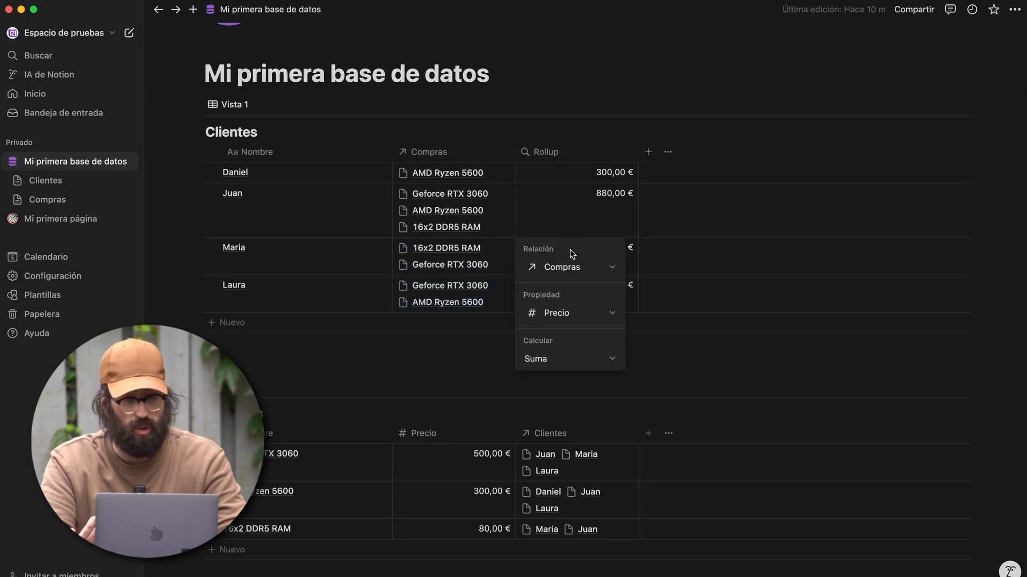
{"action": "left_click", "coordinate": [550, 362]}
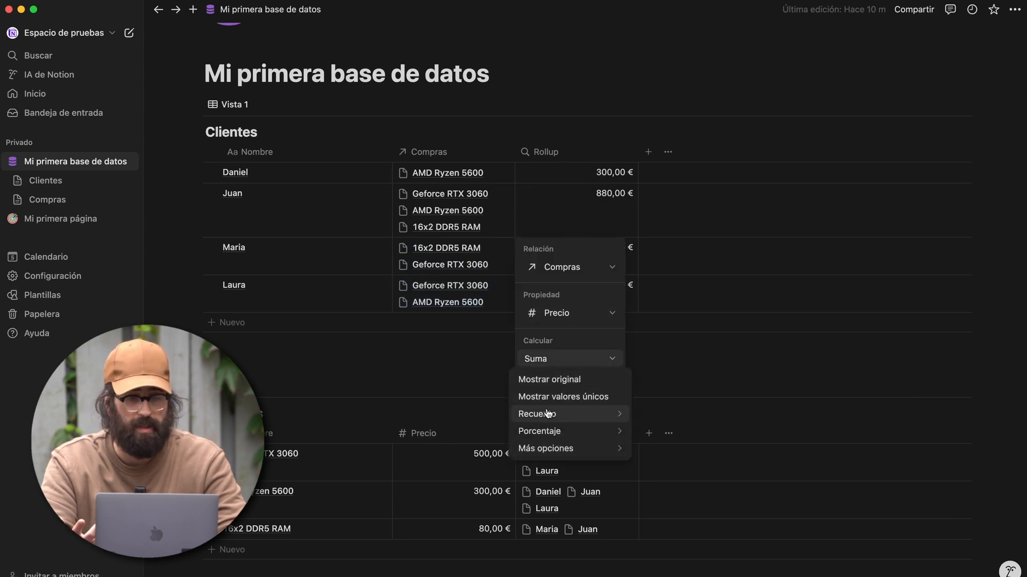
{"action": "mouse_move", "coordinate": [547, 417]}
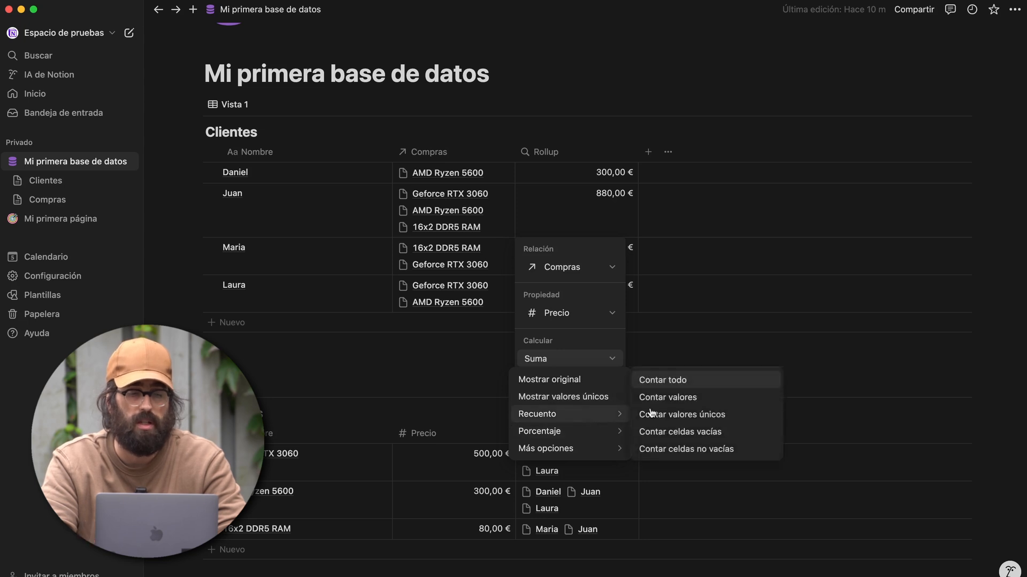
{"action": "left_click", "coordinate": [677, 384]}
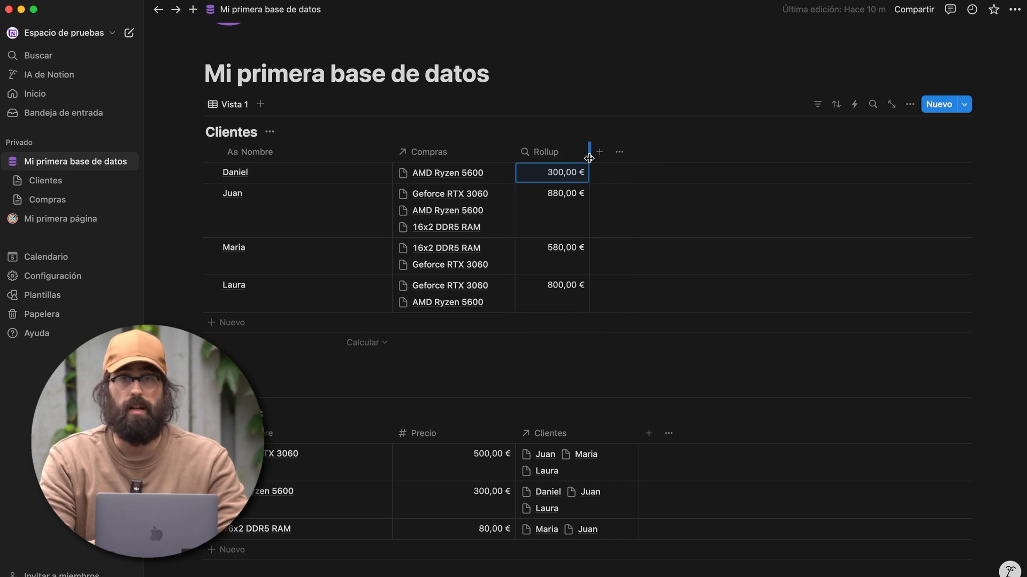
- Add a Fórmula property to the Clientes table, keeping its default name
{"action": "left_click", "coordinate": [600, 152]}
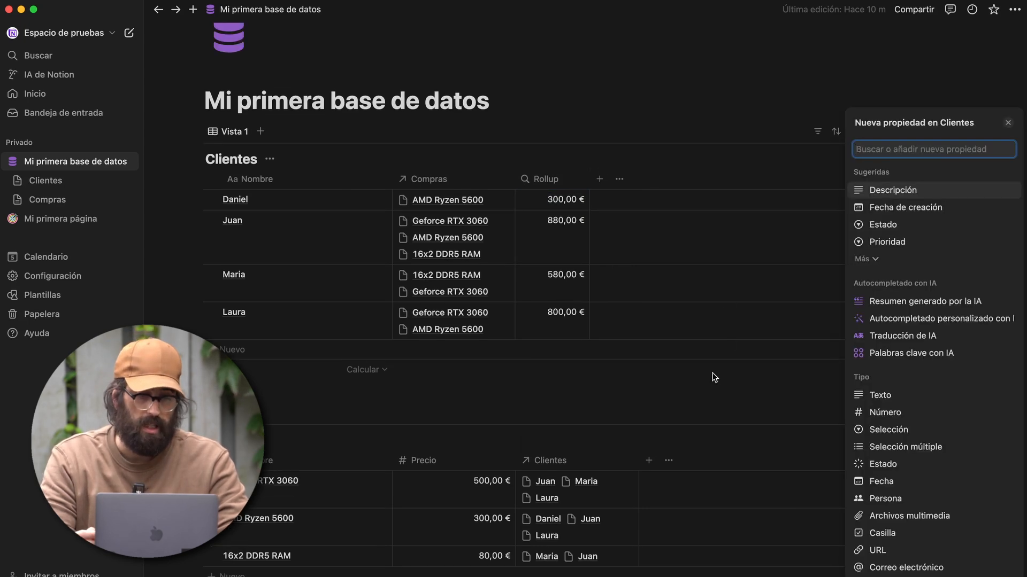
{"action": "scroll", "coordinate": [900, 495], "scroll_direction": "down", "scroll_amount": 4}
{"action": "left_click", "coordinate": [897, 478]}
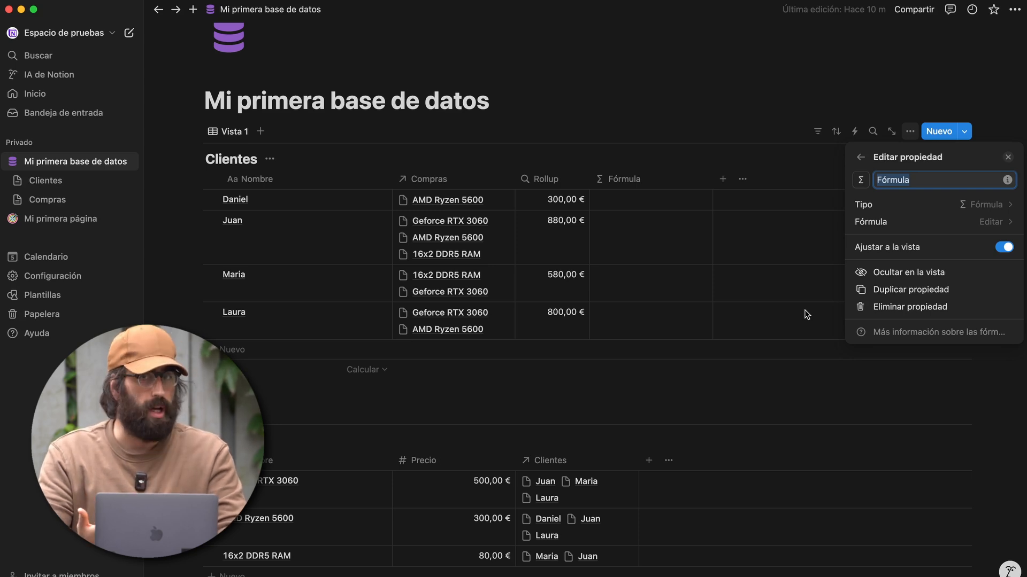
{"action": "left_click", "coordinate": [810, 297]}
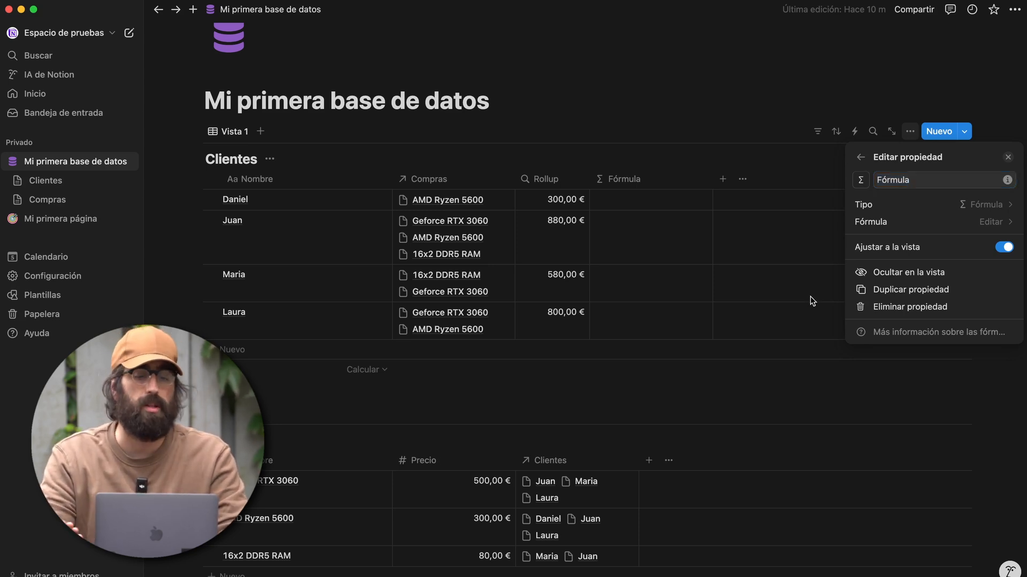
{"action": "left_click", "coordinate": [690, 177]}
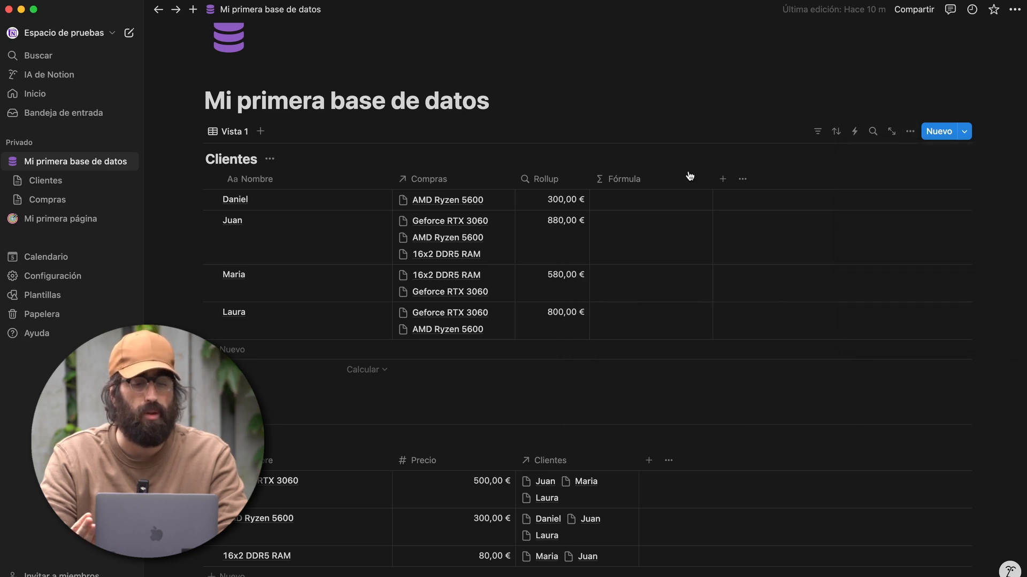
- Insert the Rollup property into Daniel's Fórmula cell formula, previewing a result of 300
{"action": "left_click", "coordinate": [653, 203]}
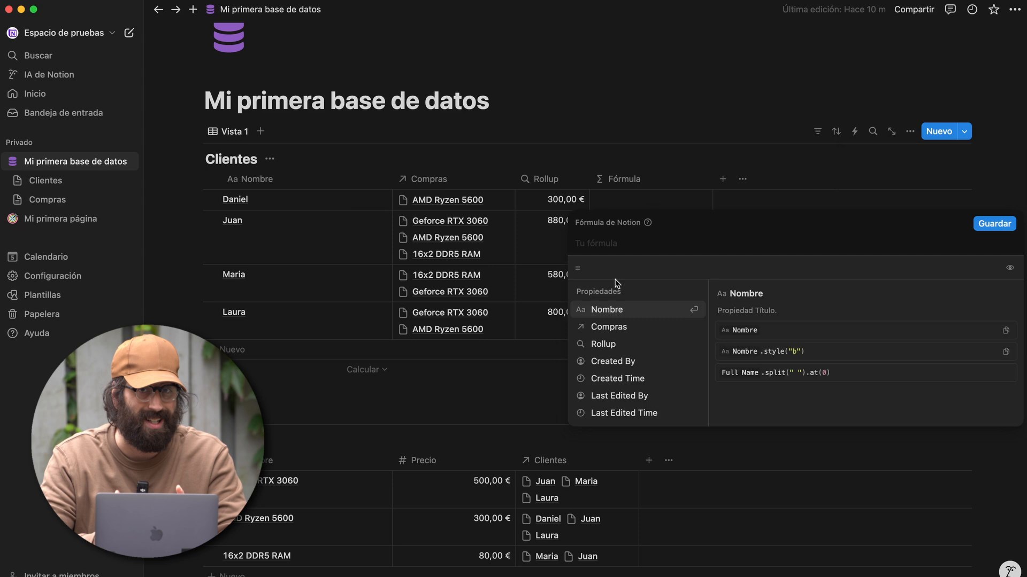
{"action": "key", "text": "Down"}
{"action": "key", "text": "Down"}
{"action": "key", "text": "Down"}
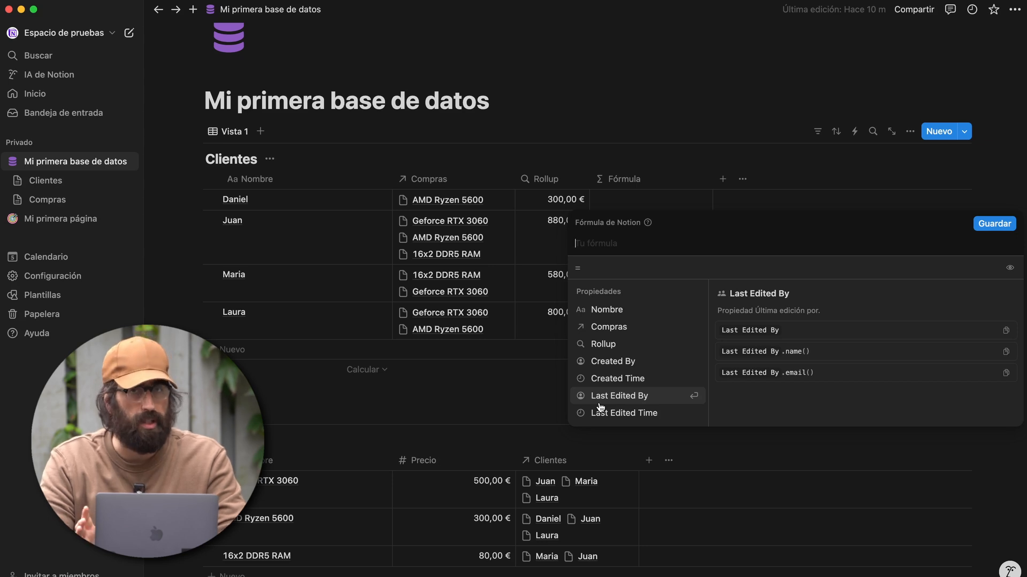
{"action": "scroll", "coordinate": [608, 364], "scroll_direction": "down", "scroll_amount": 1}
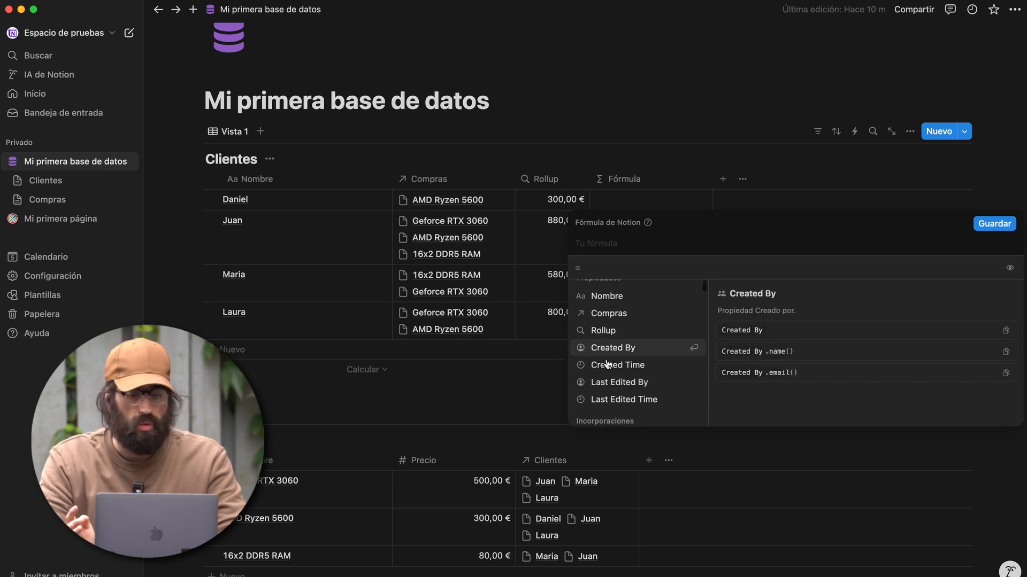
{"action": "scroll", "coordinate": [608, 363], "scroll_direction": "down", "scroll_amount": 5}
{"action": "scroll", "coordinate": [611, 387], "scroll_direction": "down", "scroll_amount": 5}
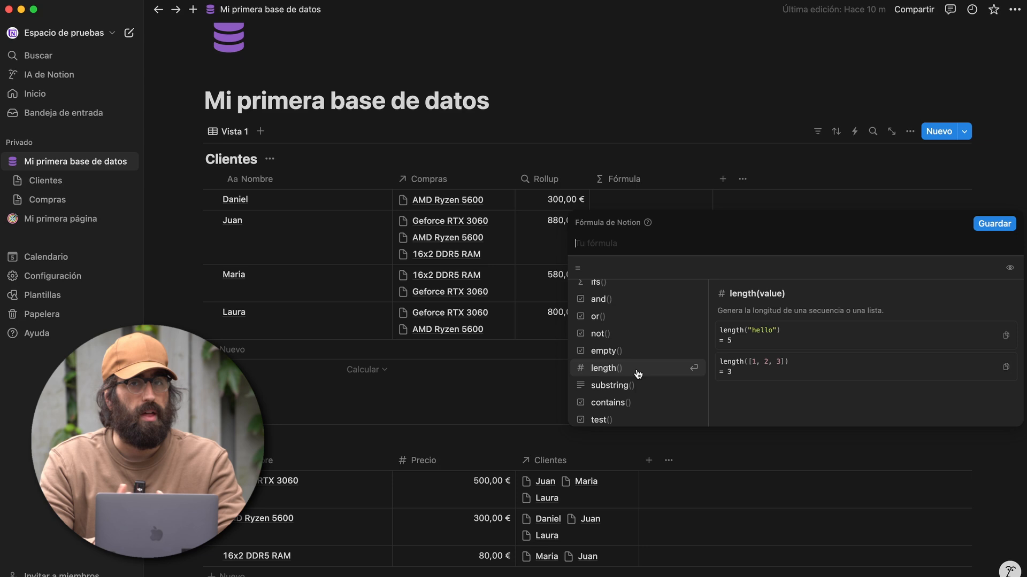
{"action": "scroll", "coordinate": [638, 374], "scroll_direction": "up", "scroll_amount": 5}
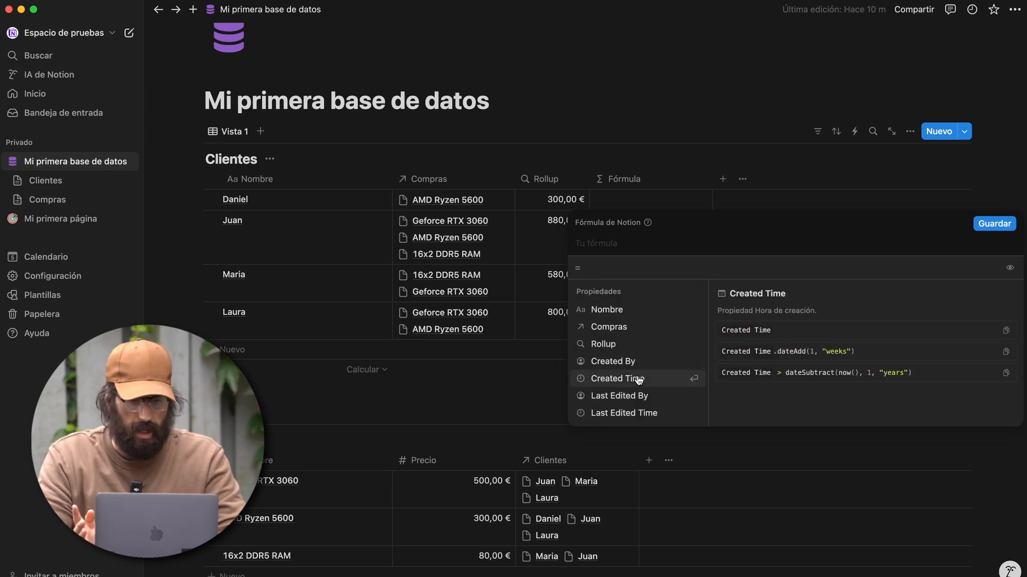
{"action": "left_click", "coordinate": [615, 345]}
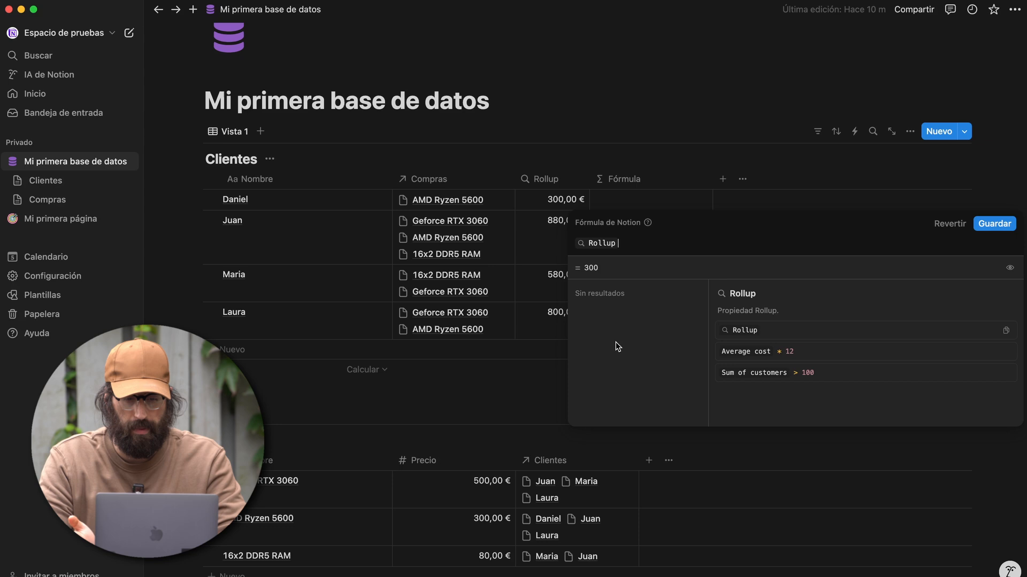
- Append + " €" to the Rollup formula so Fórmula shows 300 € and 880 €
{"action": "left_click", "coordinate": [995, 225]}
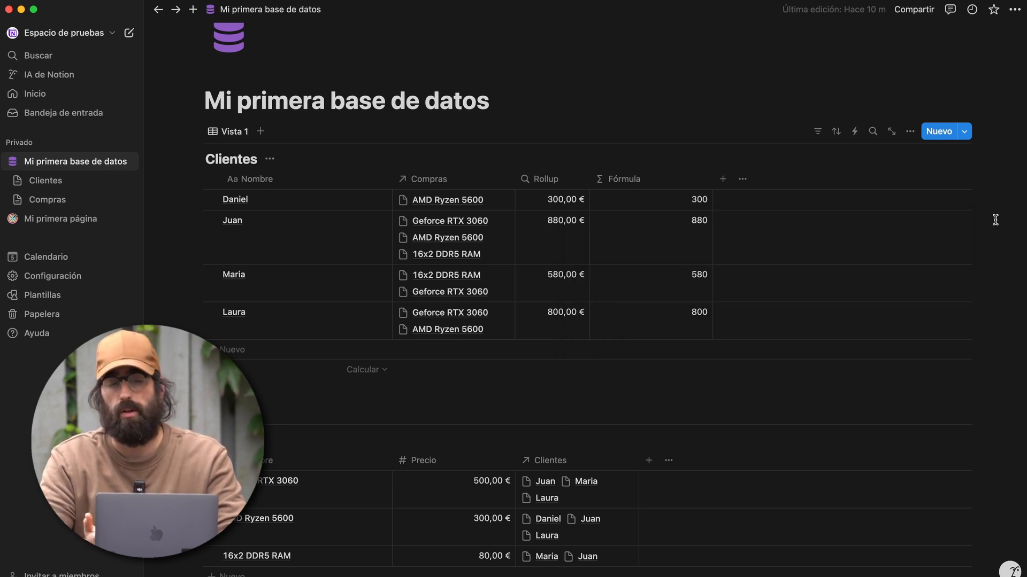
{"action": "left_click", "coordinate": [607, 205]}
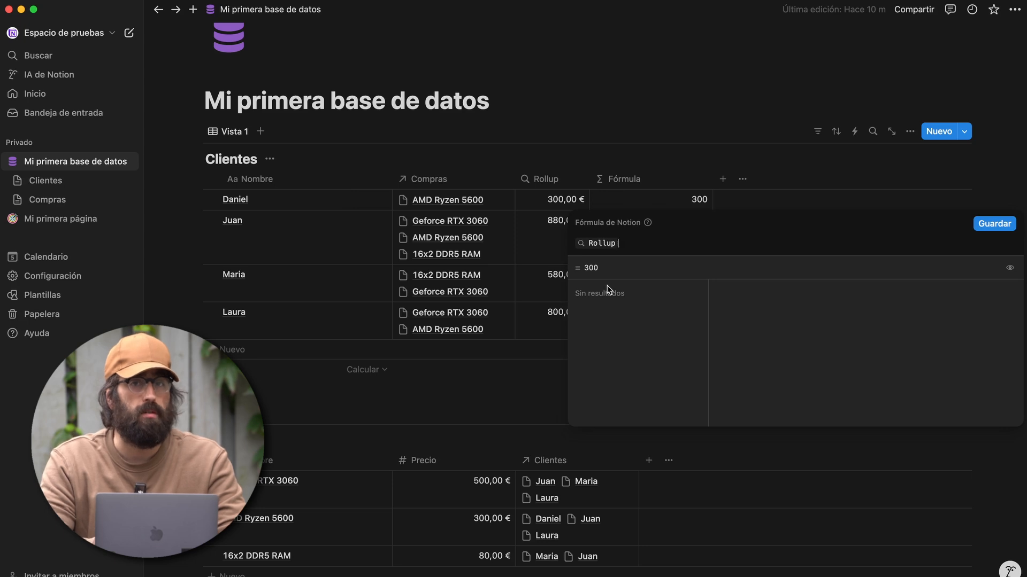
{"action": "type", "text": "+ "}
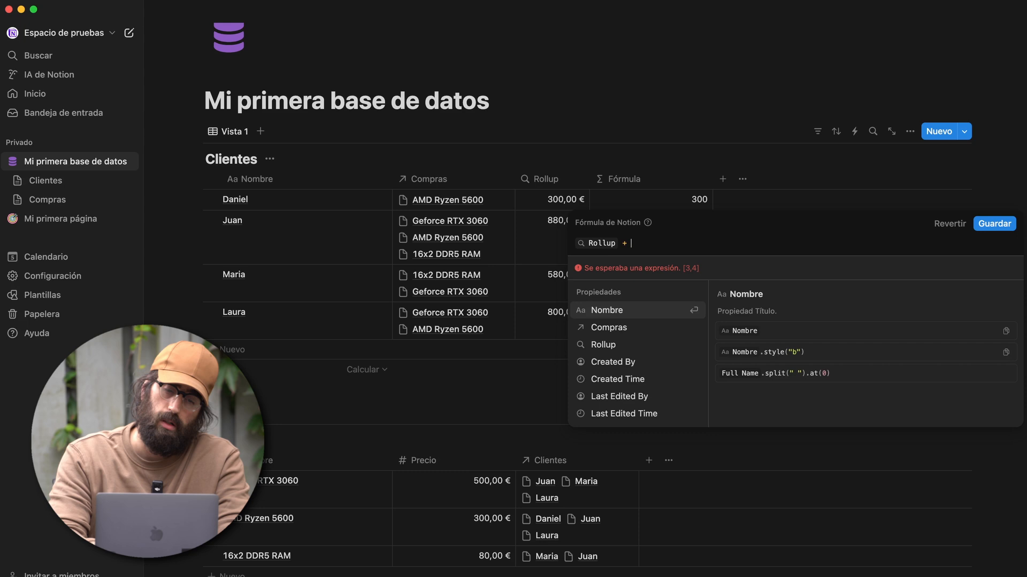
{"action": "type", "text": "\"\""}
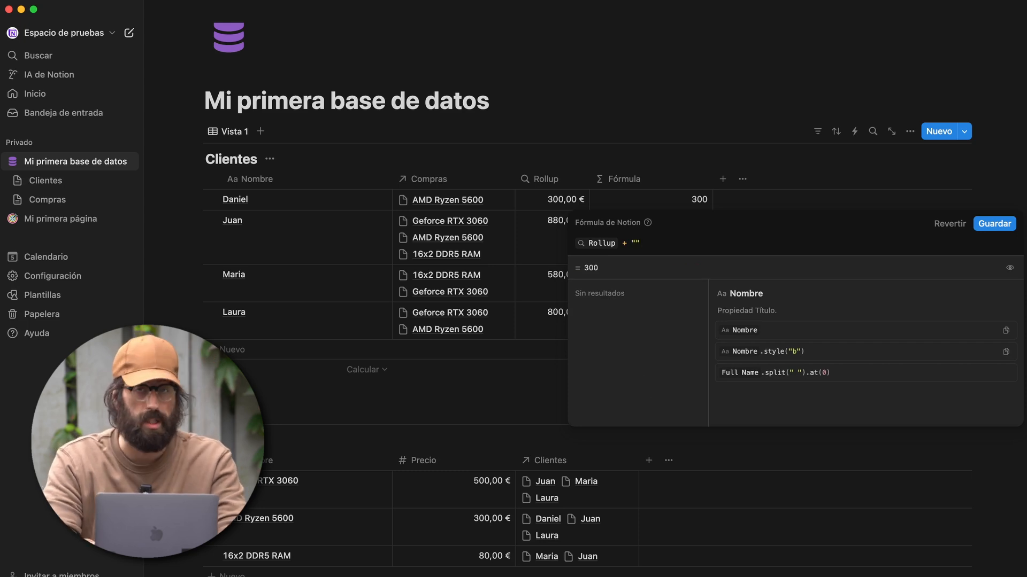
{"action": "type", "text": "€"}
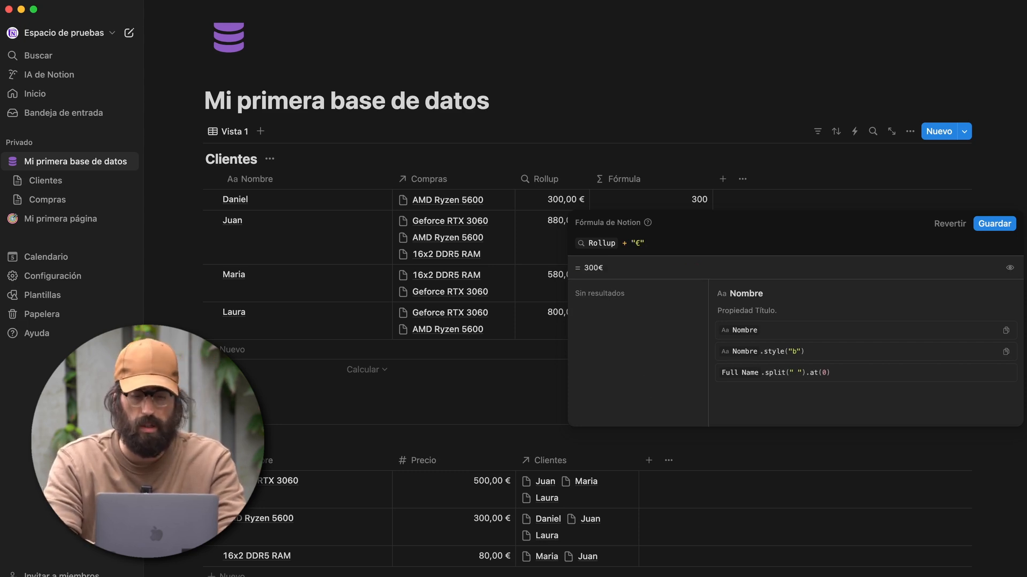
{"action": "key", "text": "Return"}
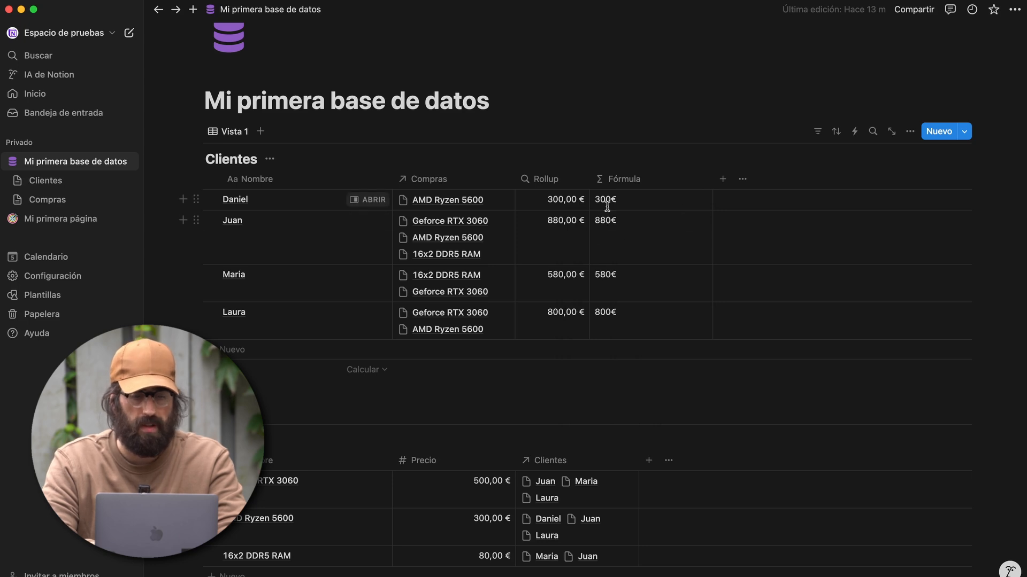
{"action": "left_click", "coordinate": [631, 202]}
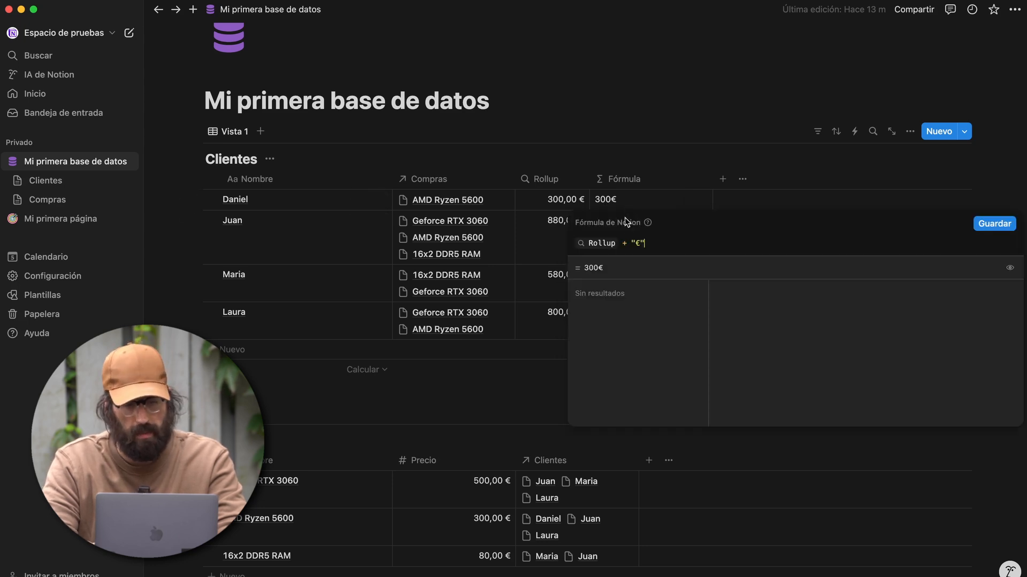
{"action": "left_click", "coordinate": [994, 223]}
{"action": "left_click", "coordinate": [665, 259]}
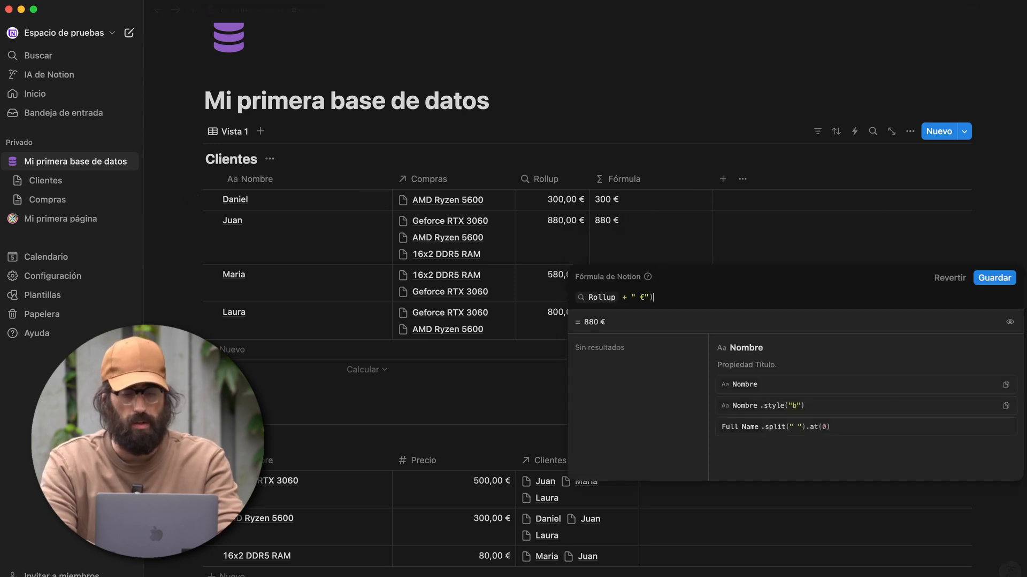
- Wrap the formula in parentheses and style it bold, then switch to .style("i") for italics
{"action": "left_click", "coordinate": [573, 296]}
{"action": "type", "text": "("}
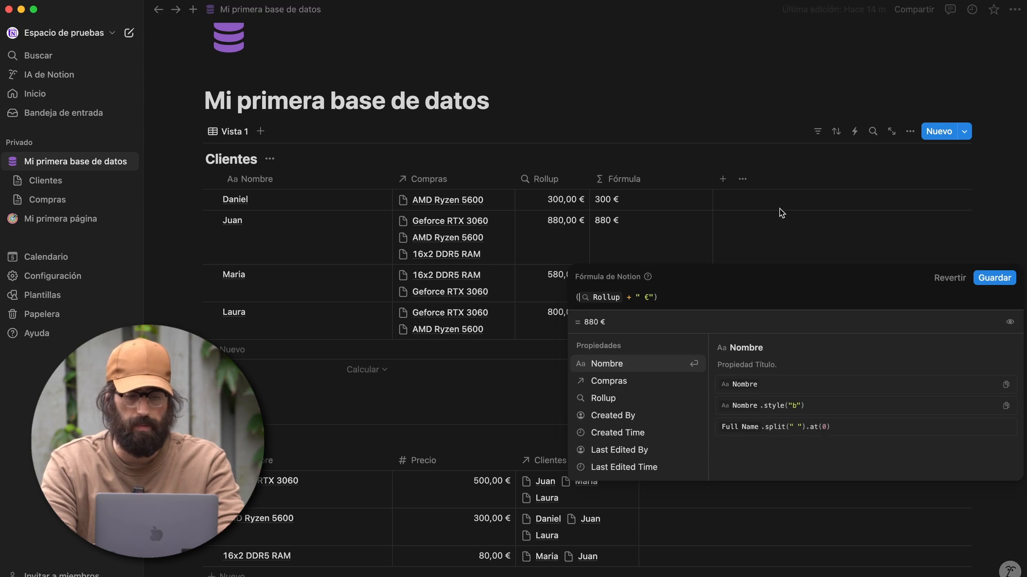
{"action": "left_click", "coordinate": [666, 297]}
{"action": "type", "text": ".s"}
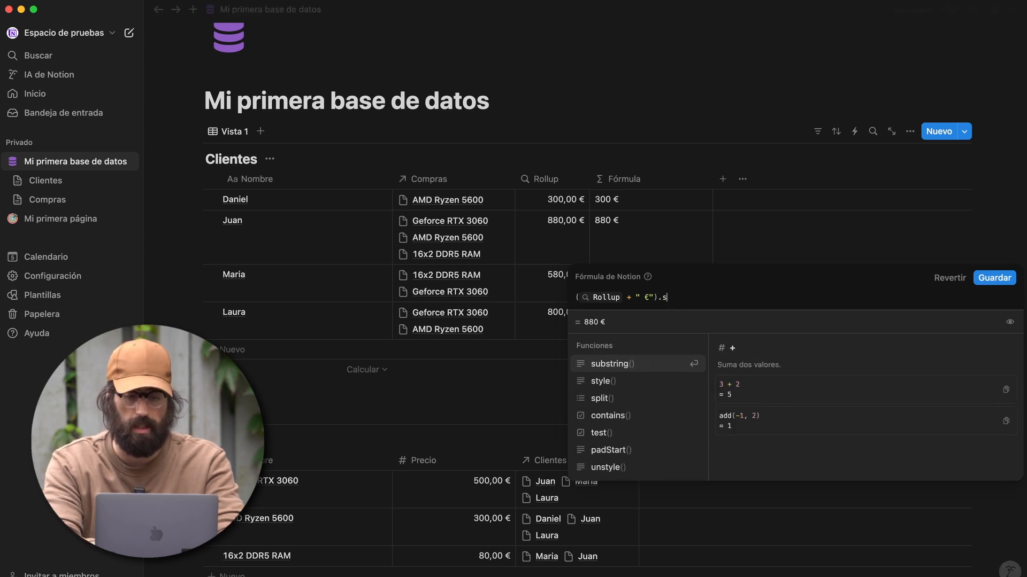
{"action": "type", "text": "tyle(\"B"}
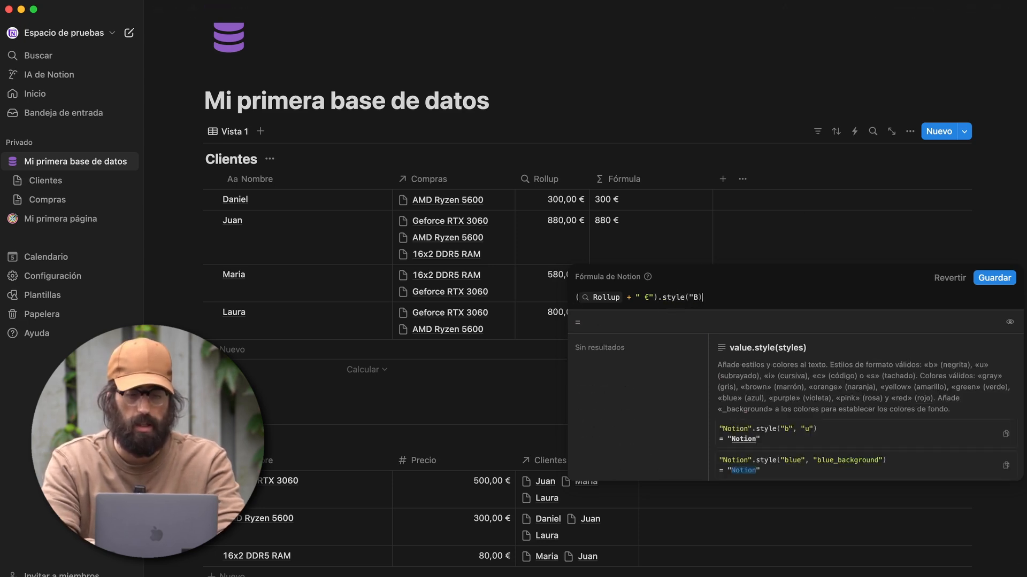
{"action": "type", "text": "\")"}
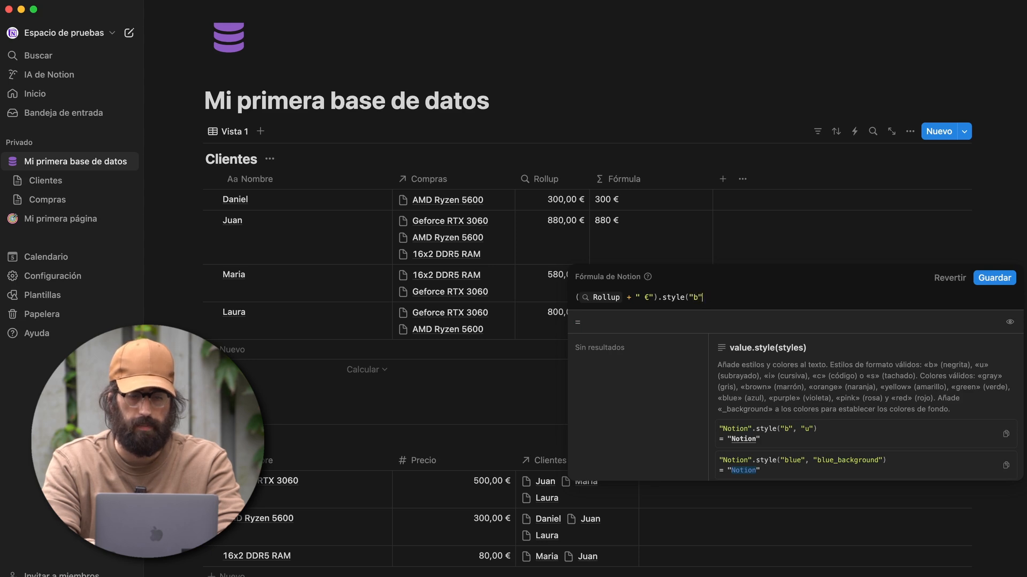
{"action": "left_click", "coordinate": [994, 278]}
{"action": "left_click", "coordinate": [658, 252]}
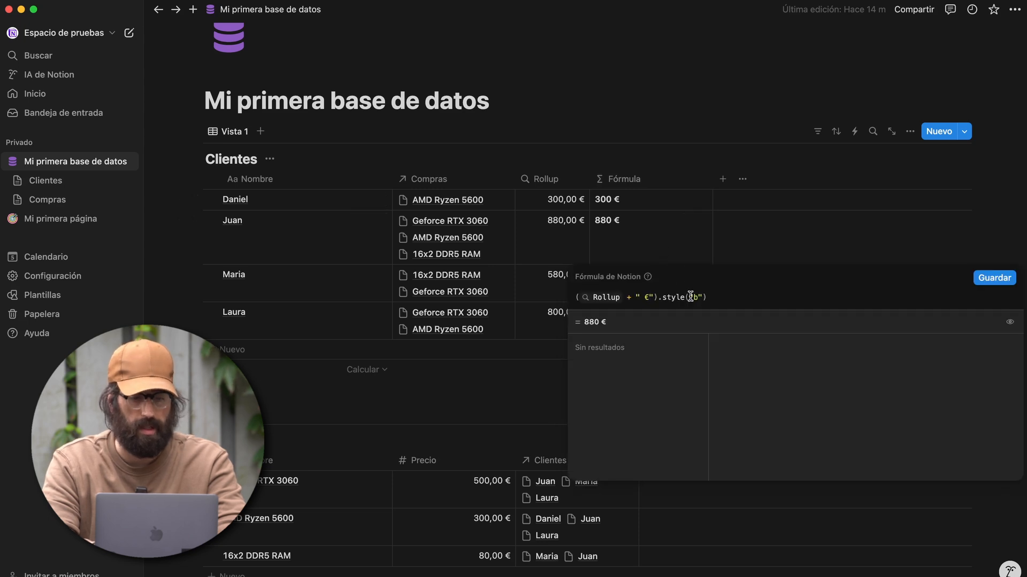
{"action": "key", "text": "Left"}
{"action": "key", "text": "Left"}
{"action": "key", "text": "BackSpace"}
{"action": "type", "text": "i"}
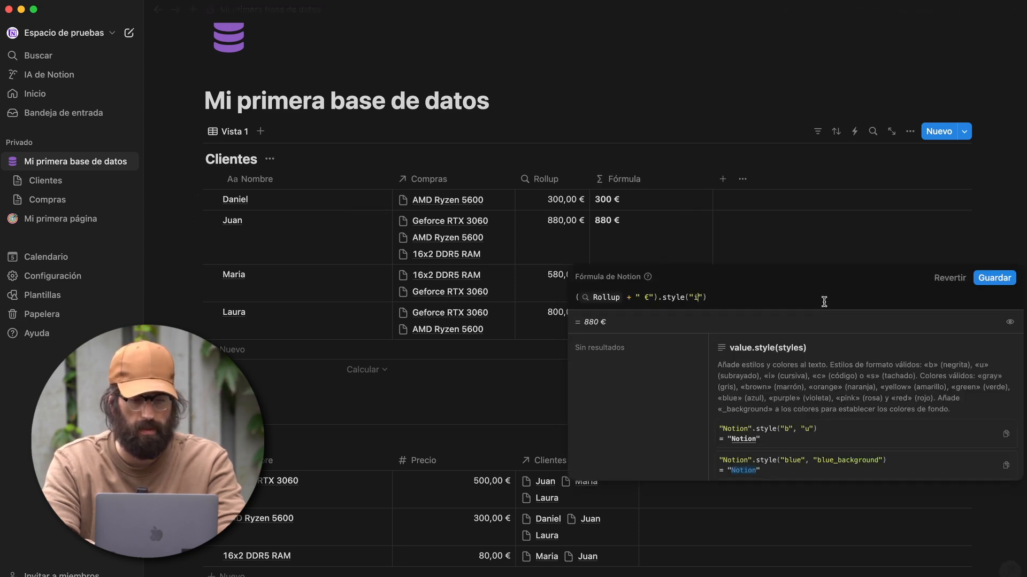
{"action": "left_click", "coordinate": [1006, 283]}
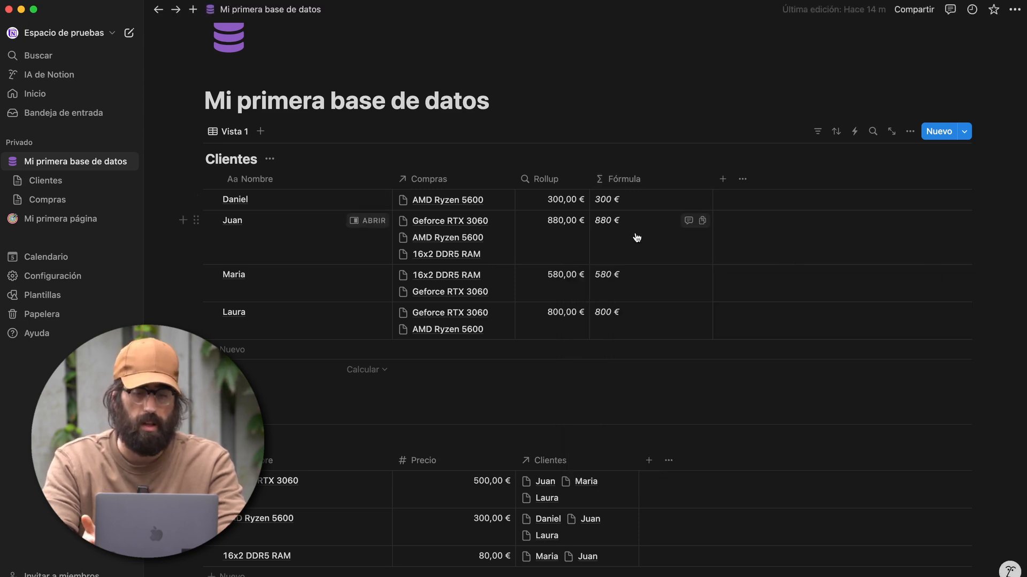
- Delete the entire existing Fórmula formula to start a new one
{"action": "left_click", "coordinate": [689, 240]}
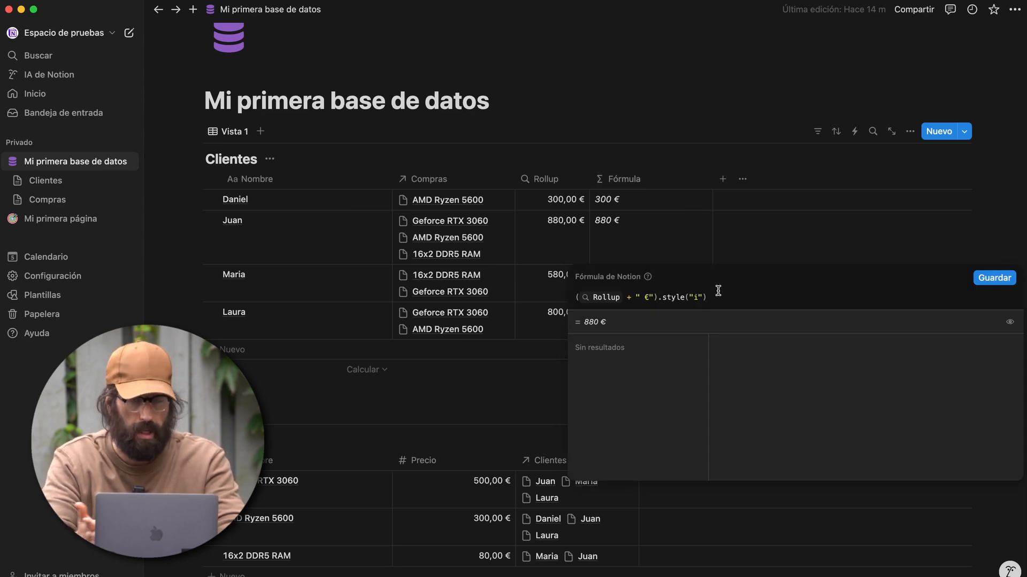
{"action": "key", "text": "super+a"}
{"action": "key", "text": "BackSpace"}
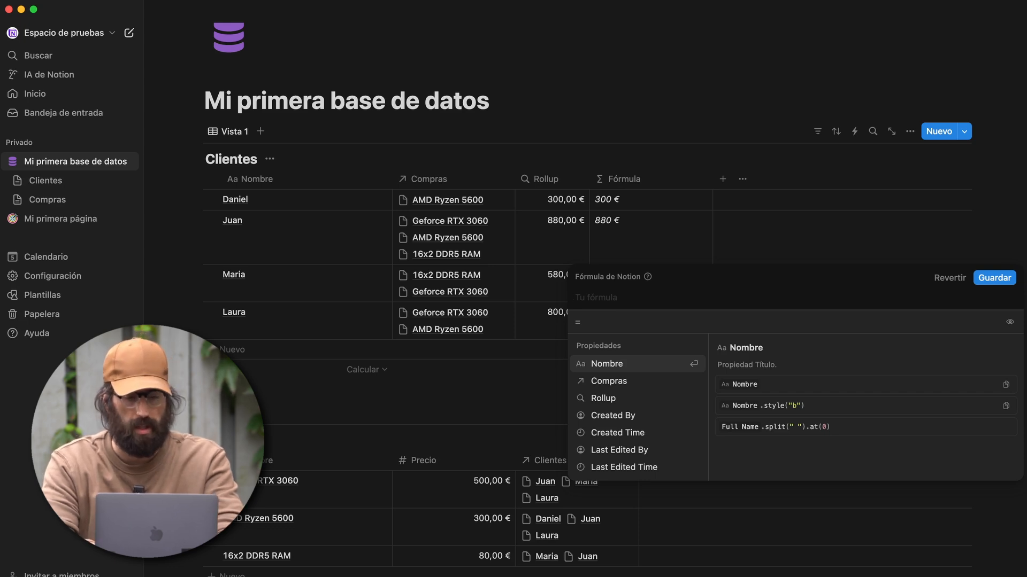
- Enter and save if(Rollup >= 500, "Tiene derecho", "No tiene derecho") as the Fórmula
{"action": "type", "text": "if ( Rollup >"}
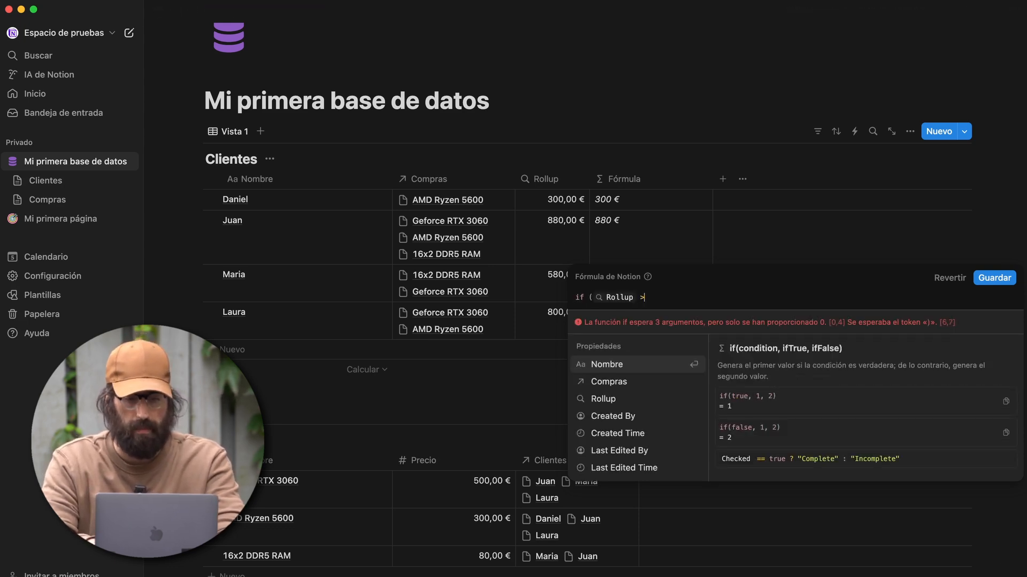
{"action": "type", "text": "= 500"}
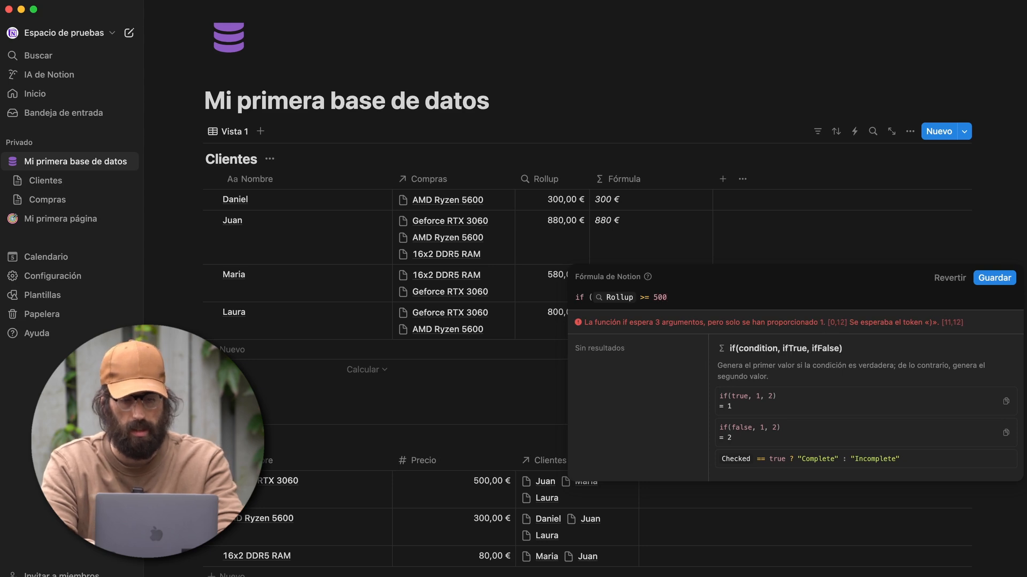
{"action": "type", "text": ", \"Tiene derecho\", \"n"}
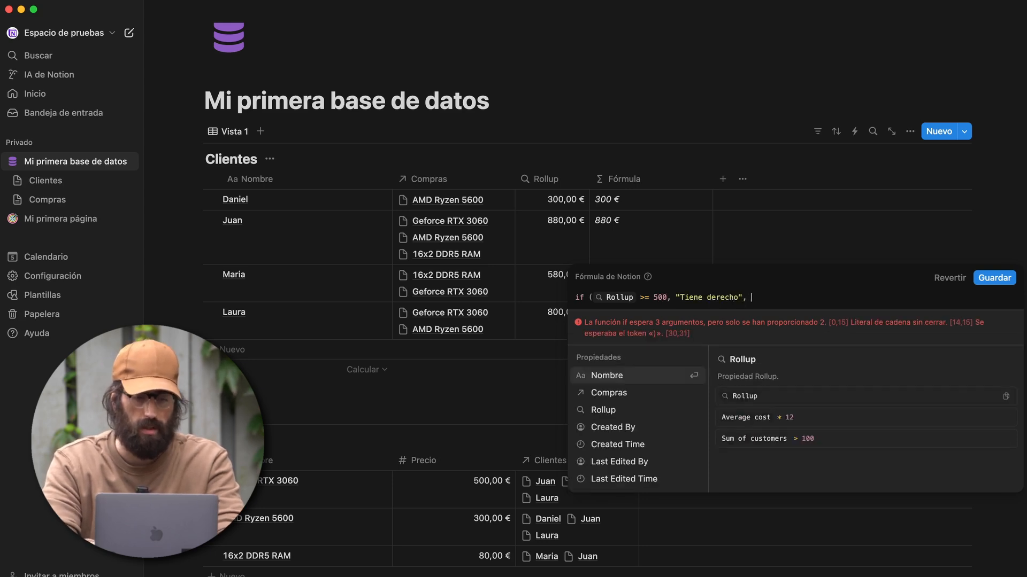
{"action": "key", "text": "BackSpace"}
{"action": "type", "text": "No tiene de3re"}
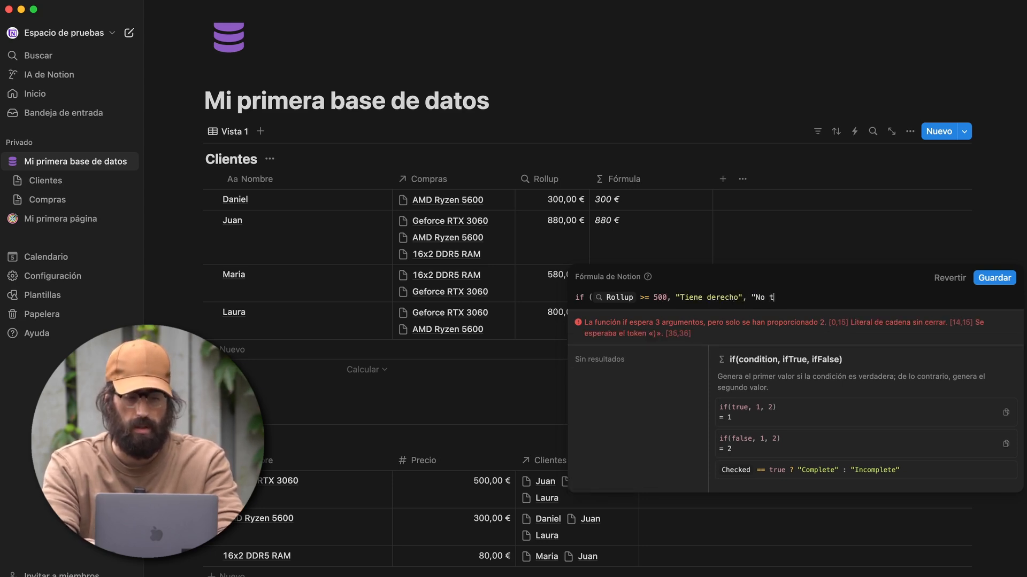
{"action": "key", "text": "BackSpace"}
{"action": "key", "text": "BackSpace"}
{"action": "key", "text": "BackSpace"}
{"action": "type", "text": "recho\")"}
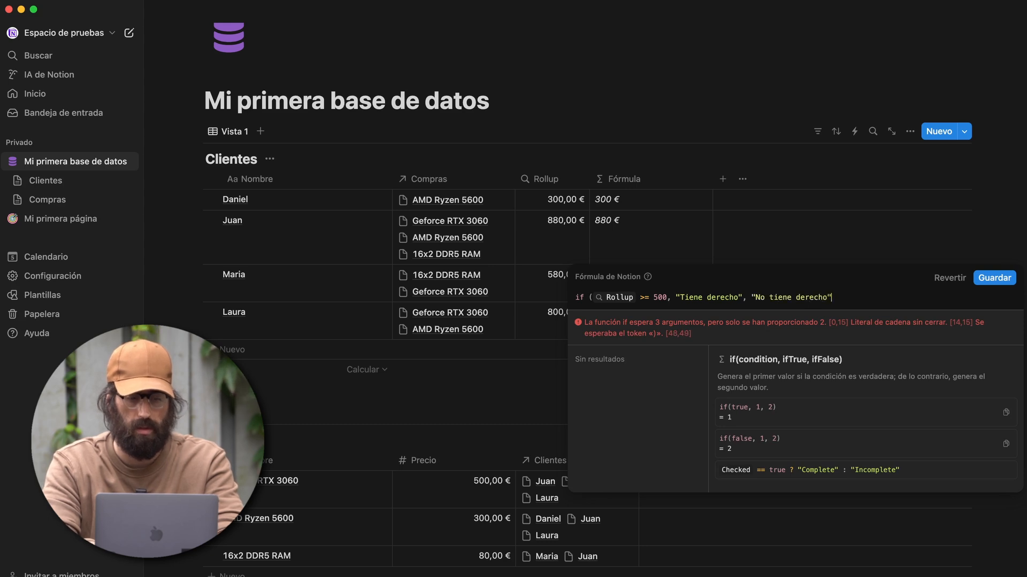
{"action": "left_click", "coordinate": [1001, 273]}
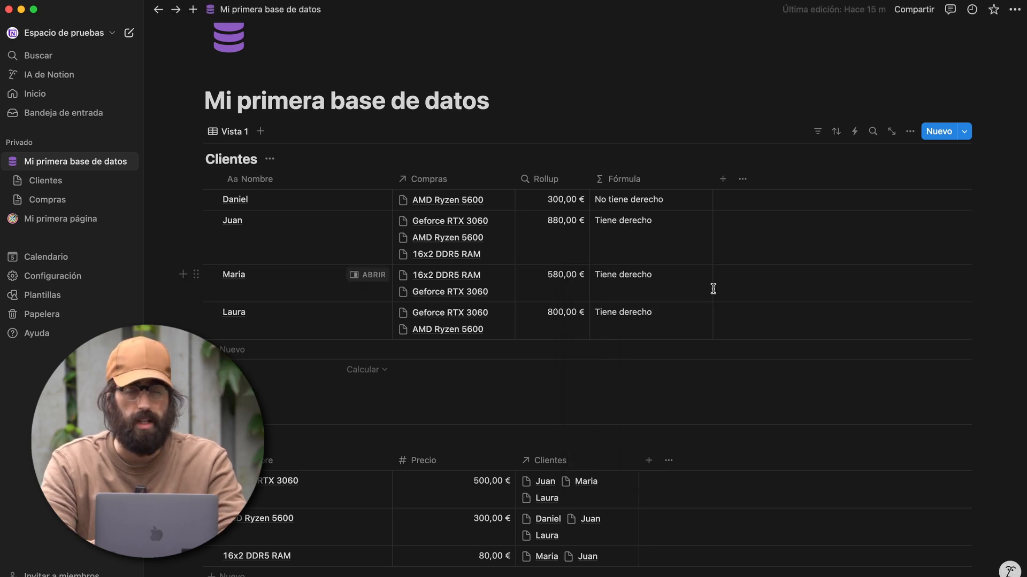